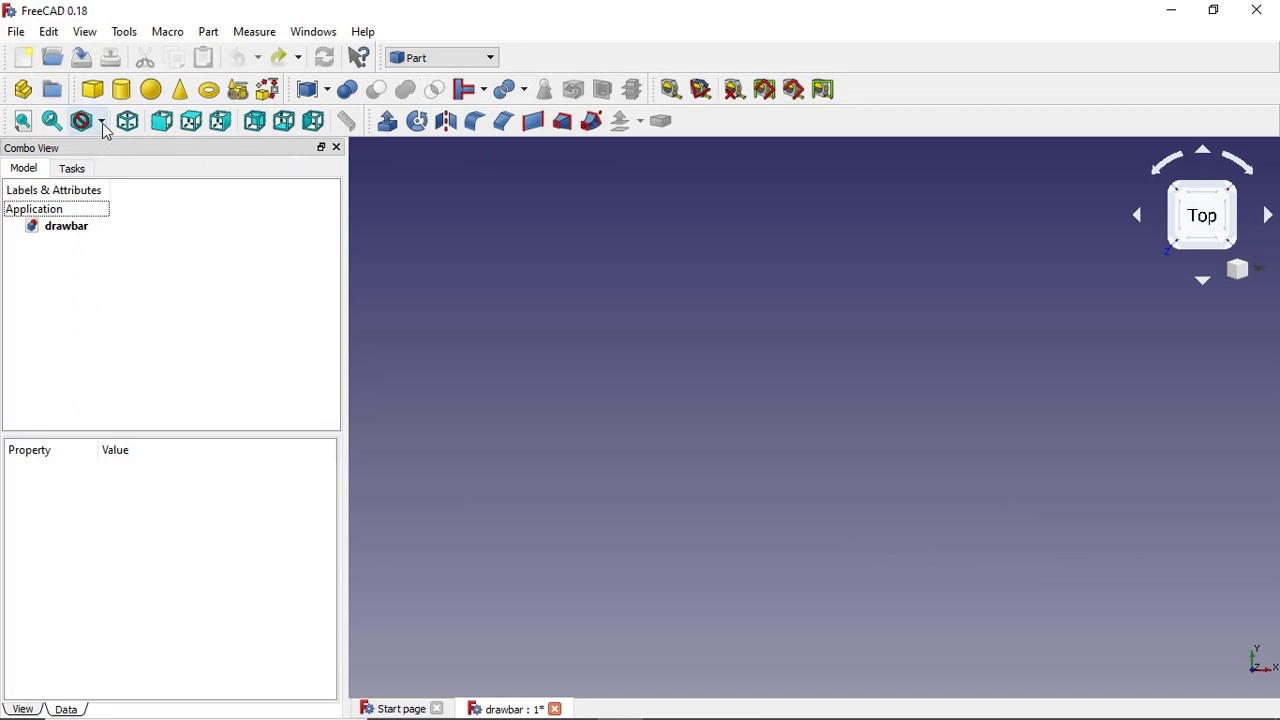
- Insert a Part Cube and set its Length 40, Width 6 and Height 4 mm
left_click(92, 94)
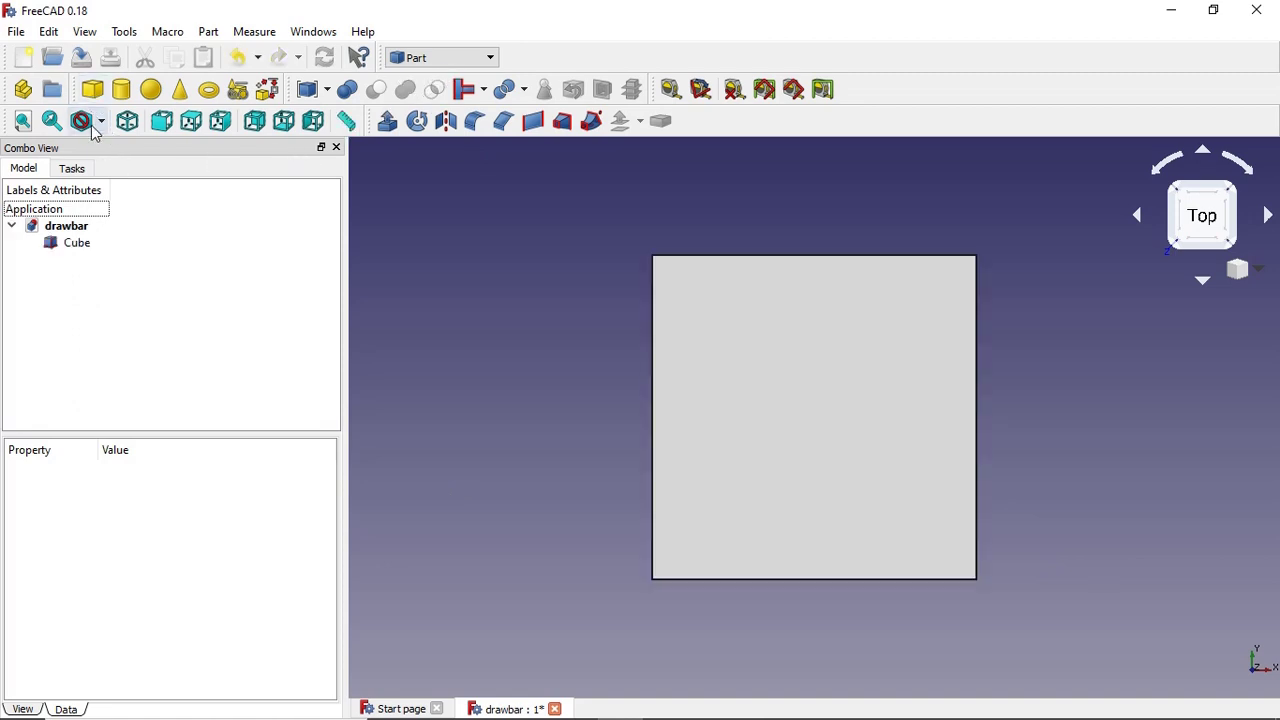
left_click(84, 247)
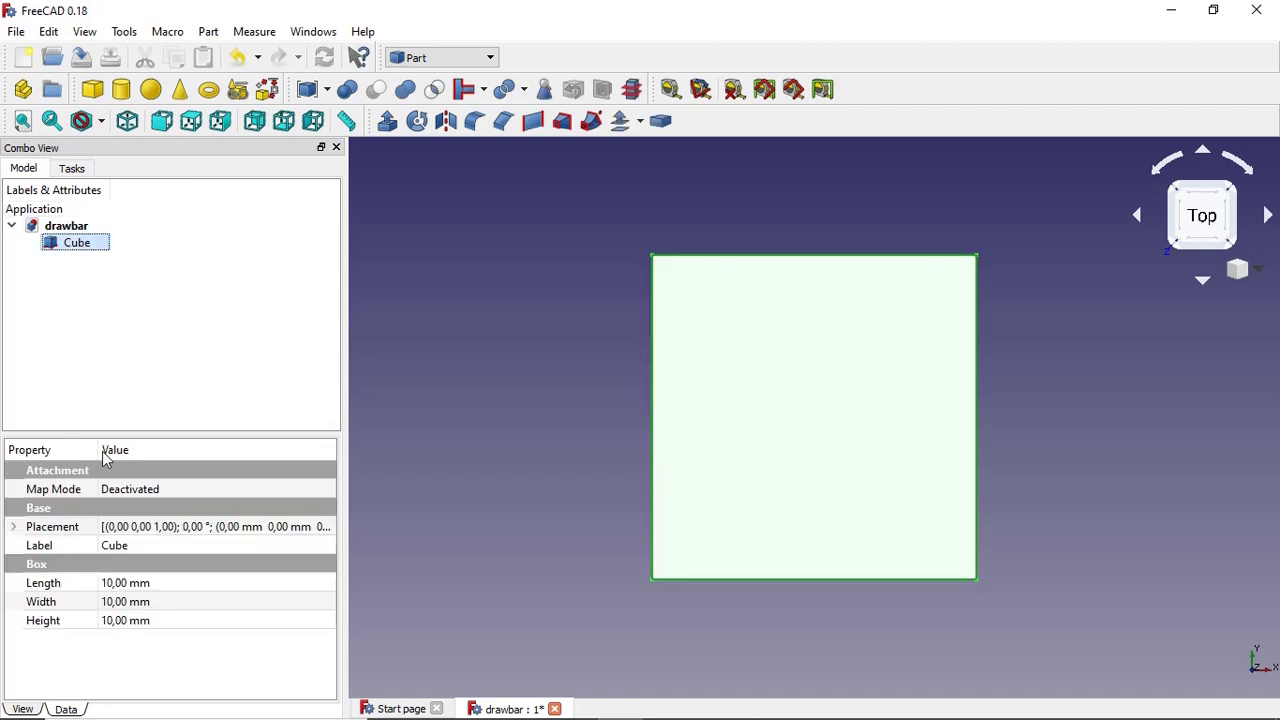
left_click(127, 586)
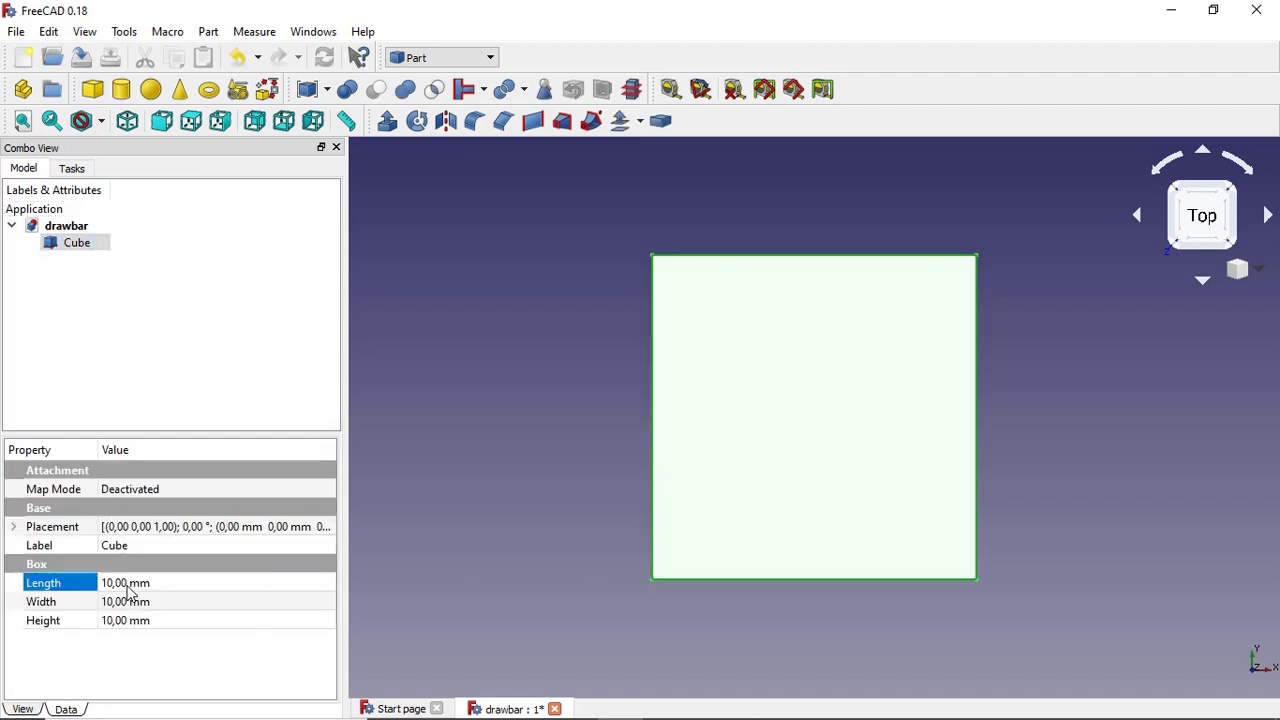
type("40")
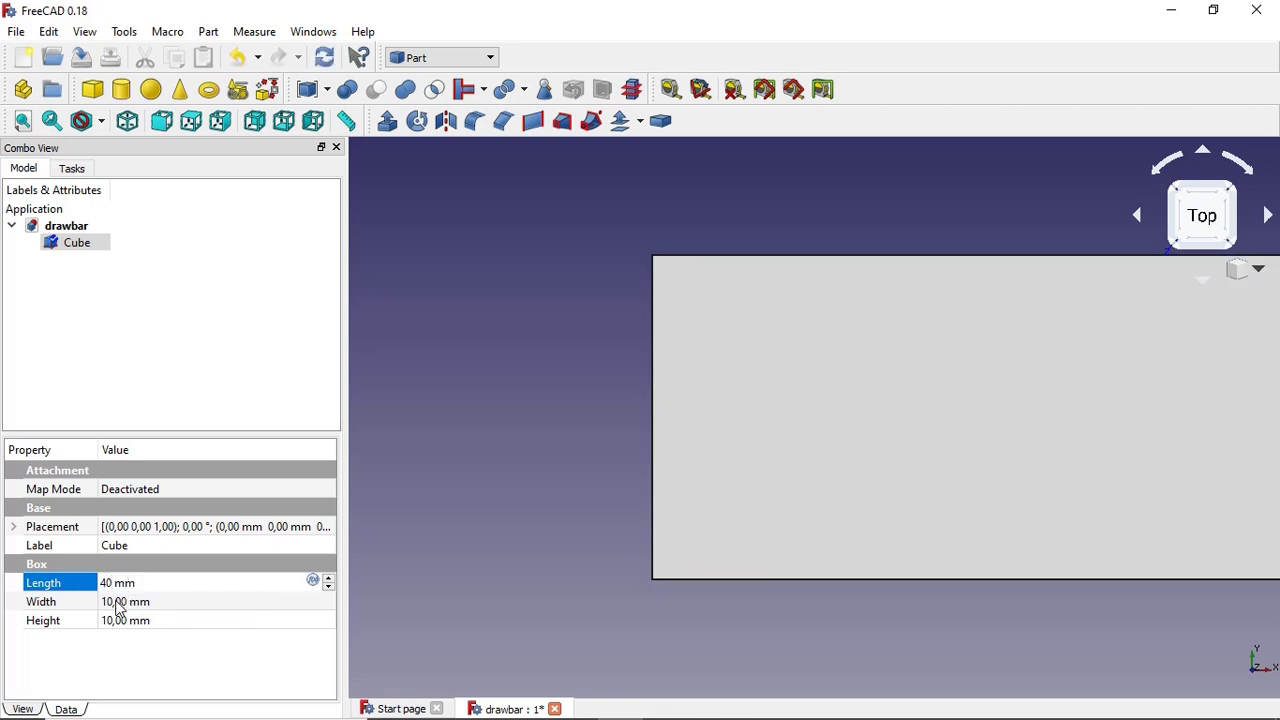
left_click(119, 606)
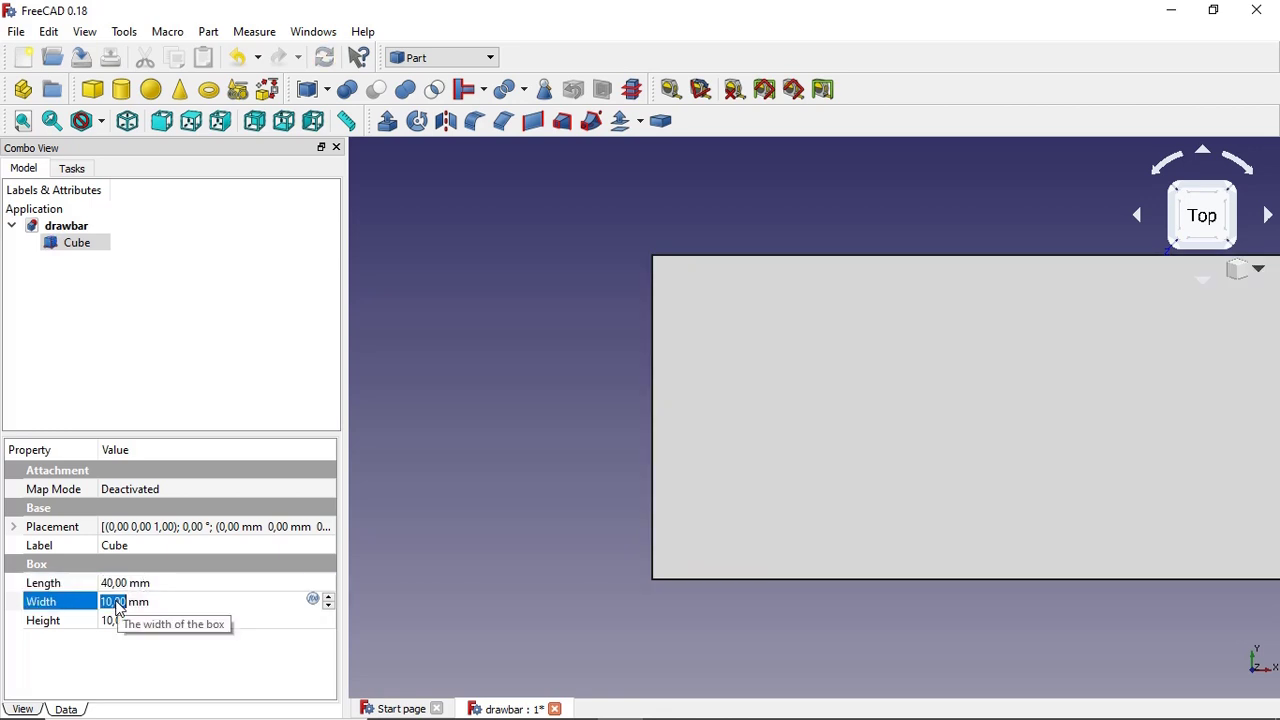
type("6")
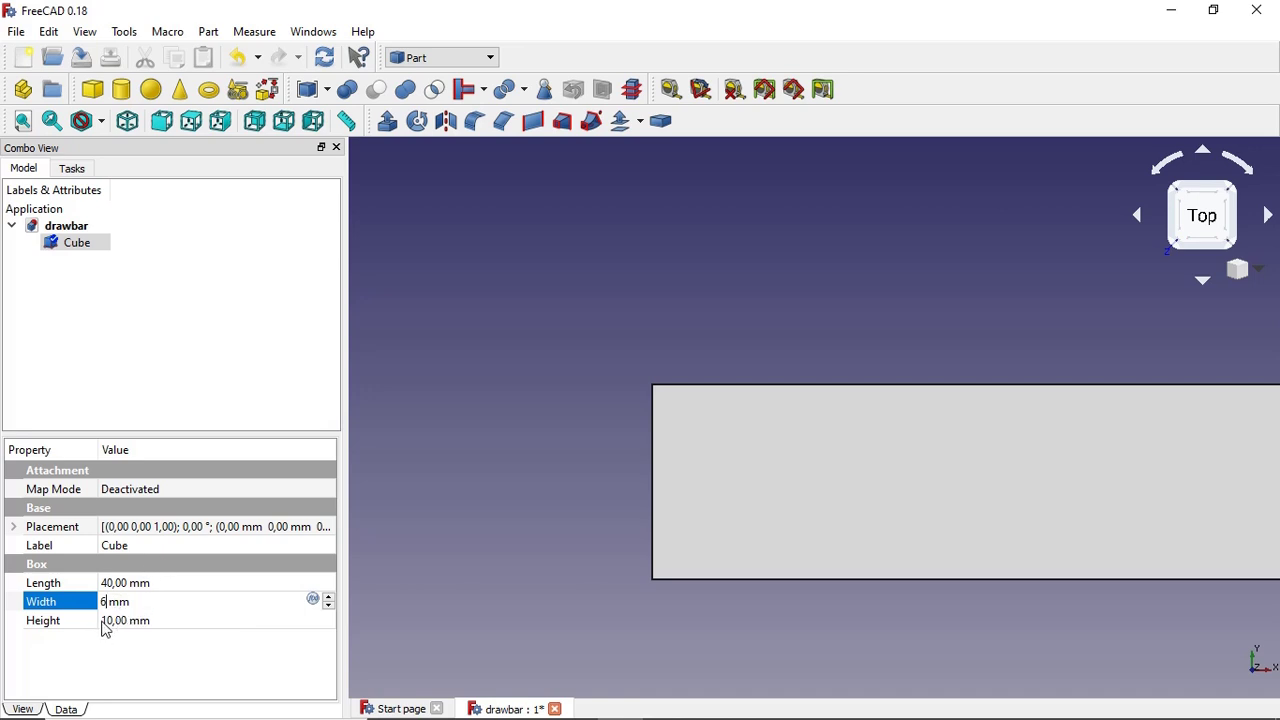
left_click(108, 622)
type("4")
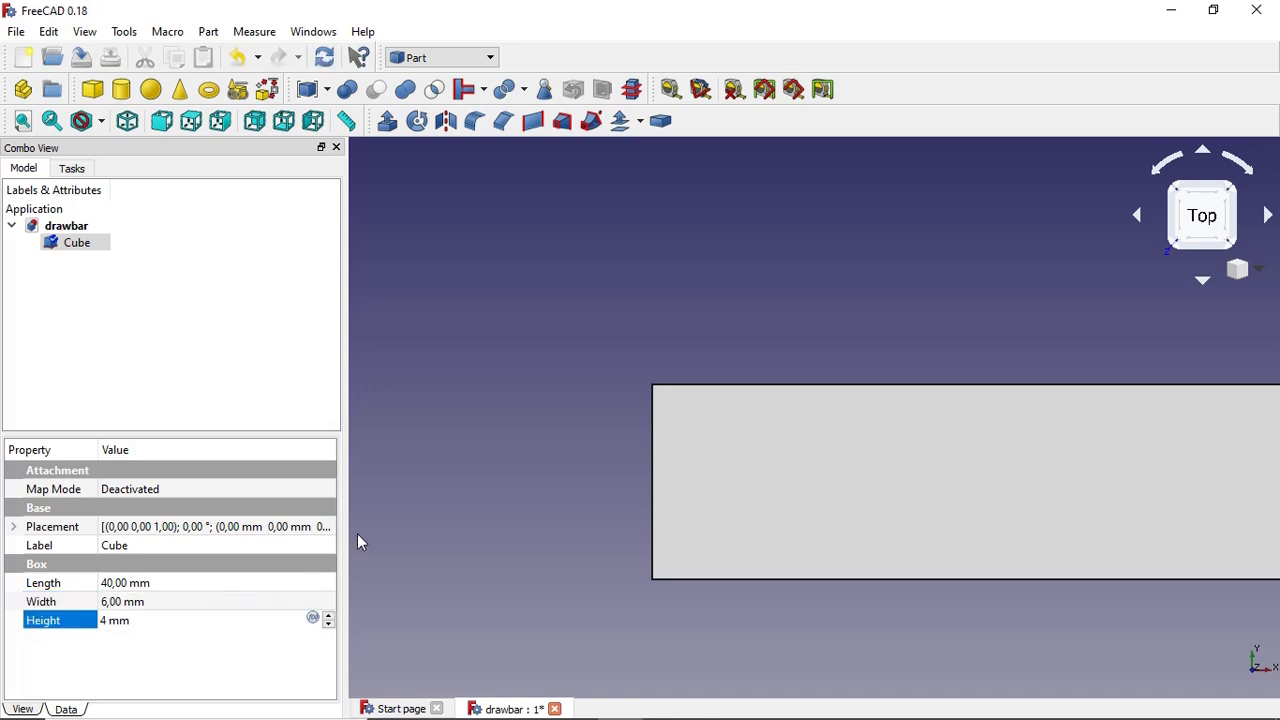
key("Return")
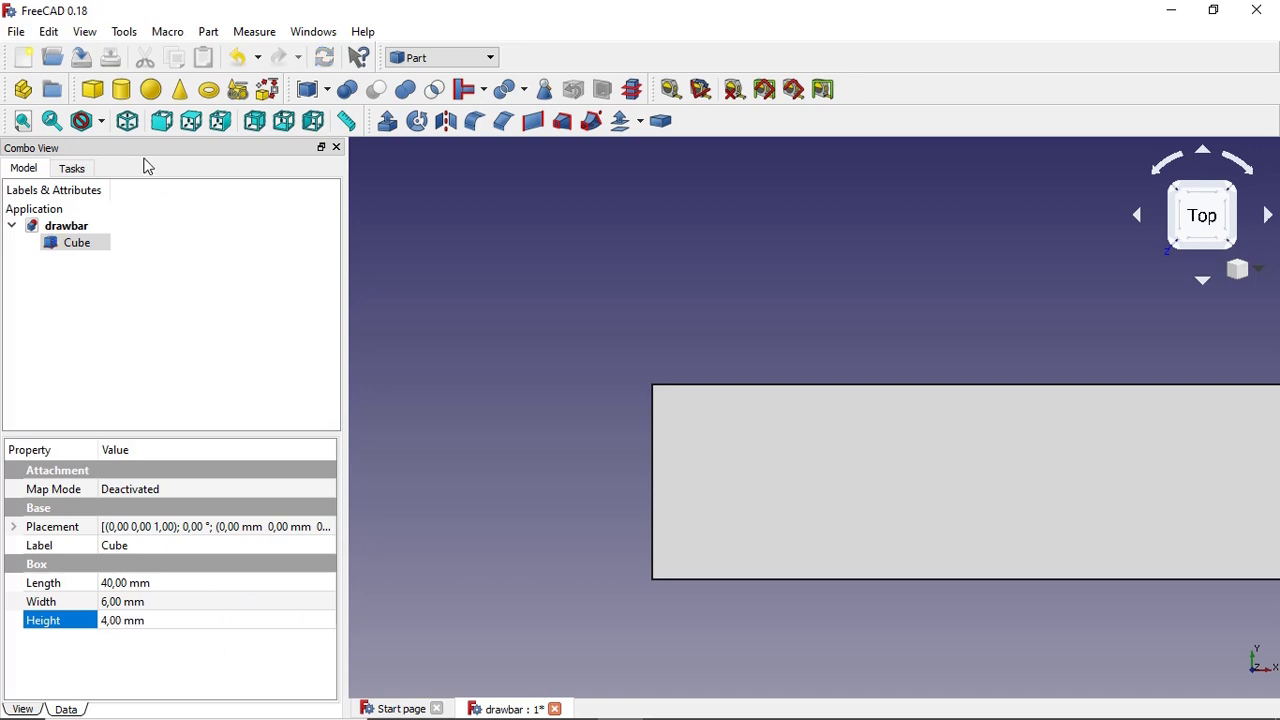
- Insert a Part Cylinder and set its Radius to 1,50 mm and Height to 52 mm
left_click(121, 92)
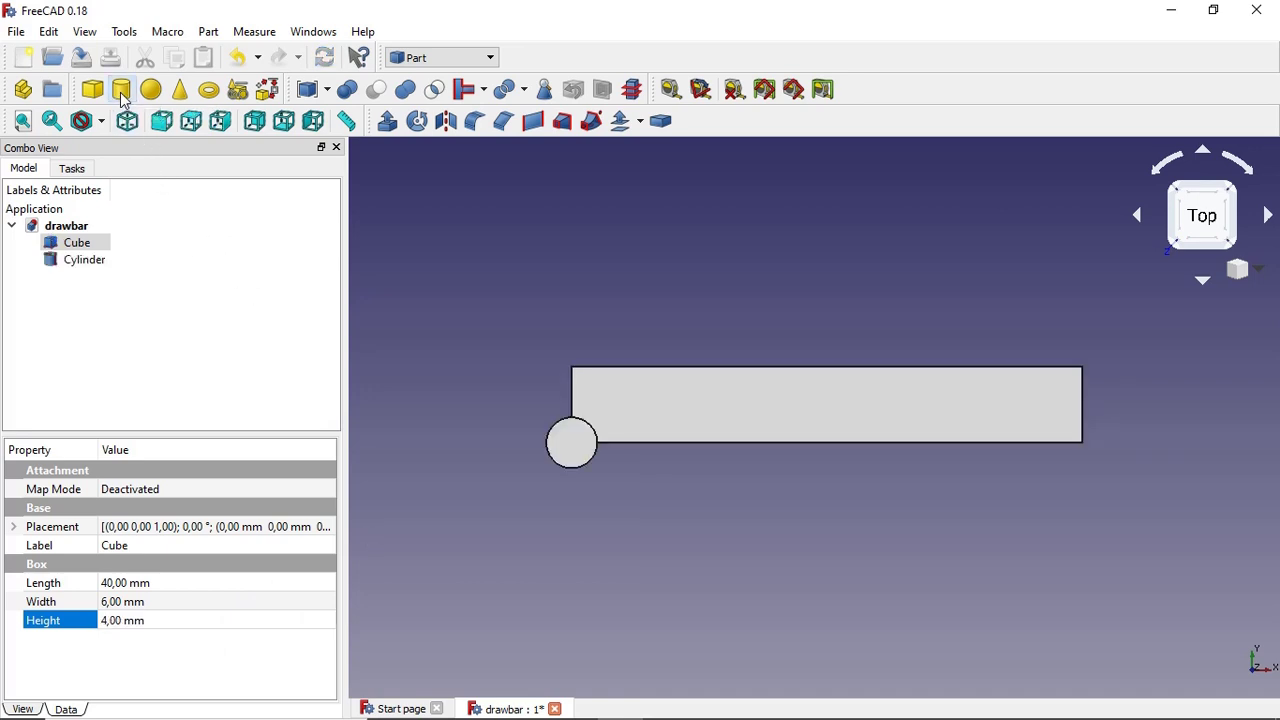
left_click(100, 266)
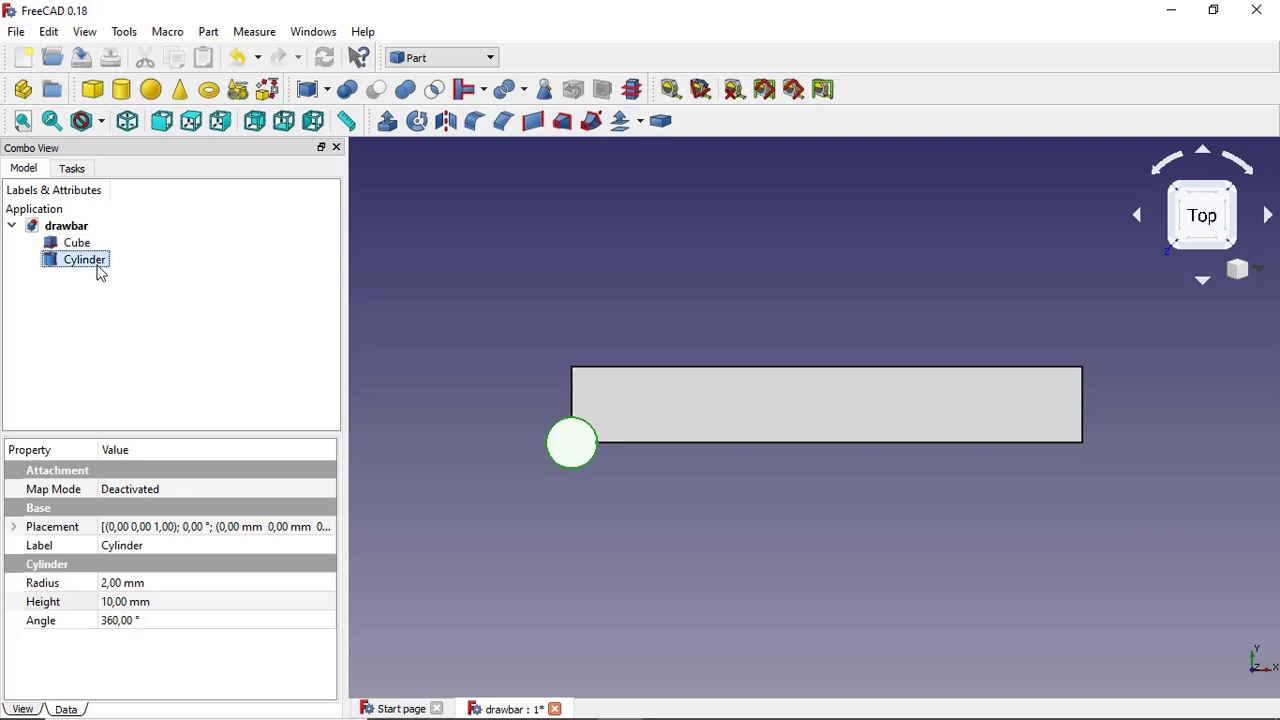
left_click(138, 584)
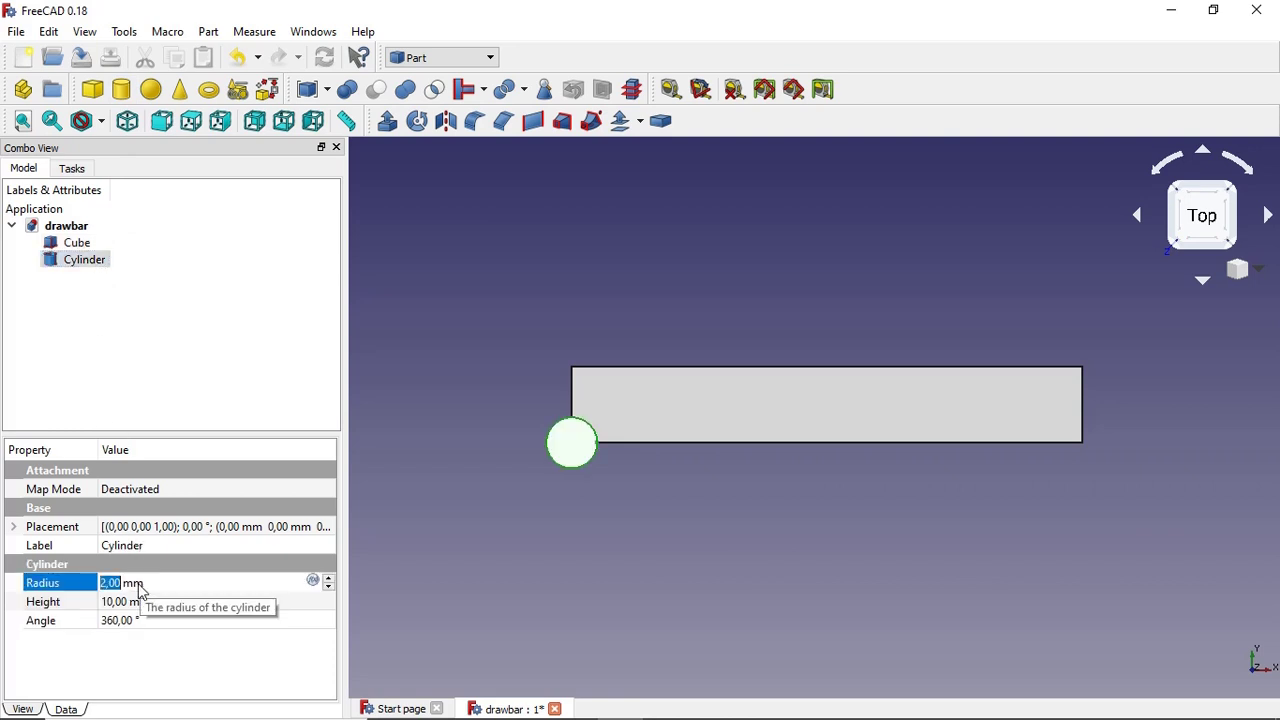
type("1,")
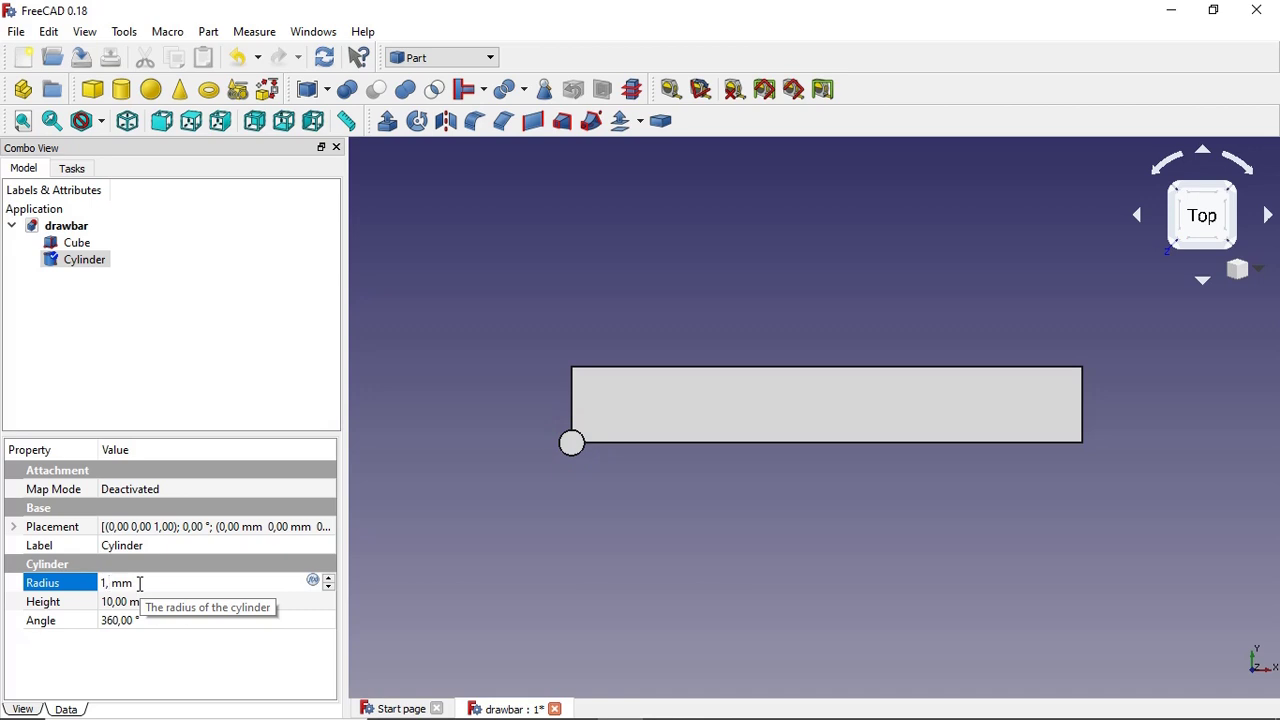
type("50")
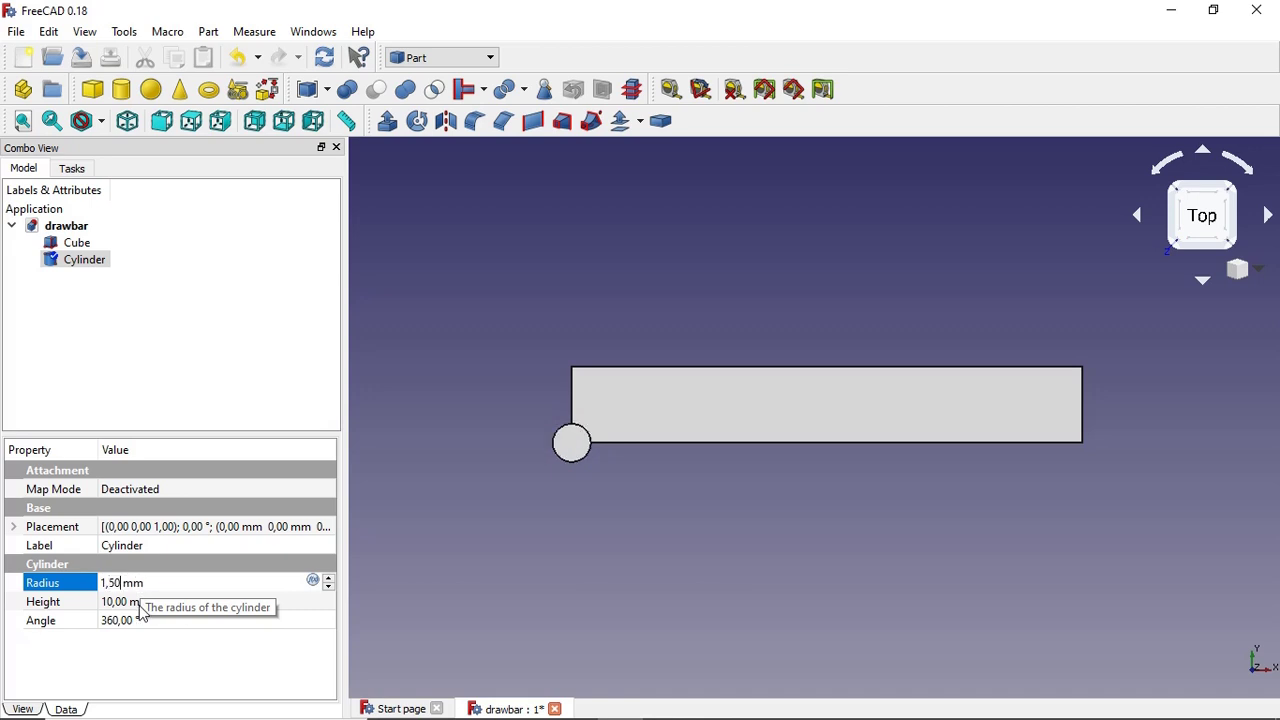
left_click(128, 603)
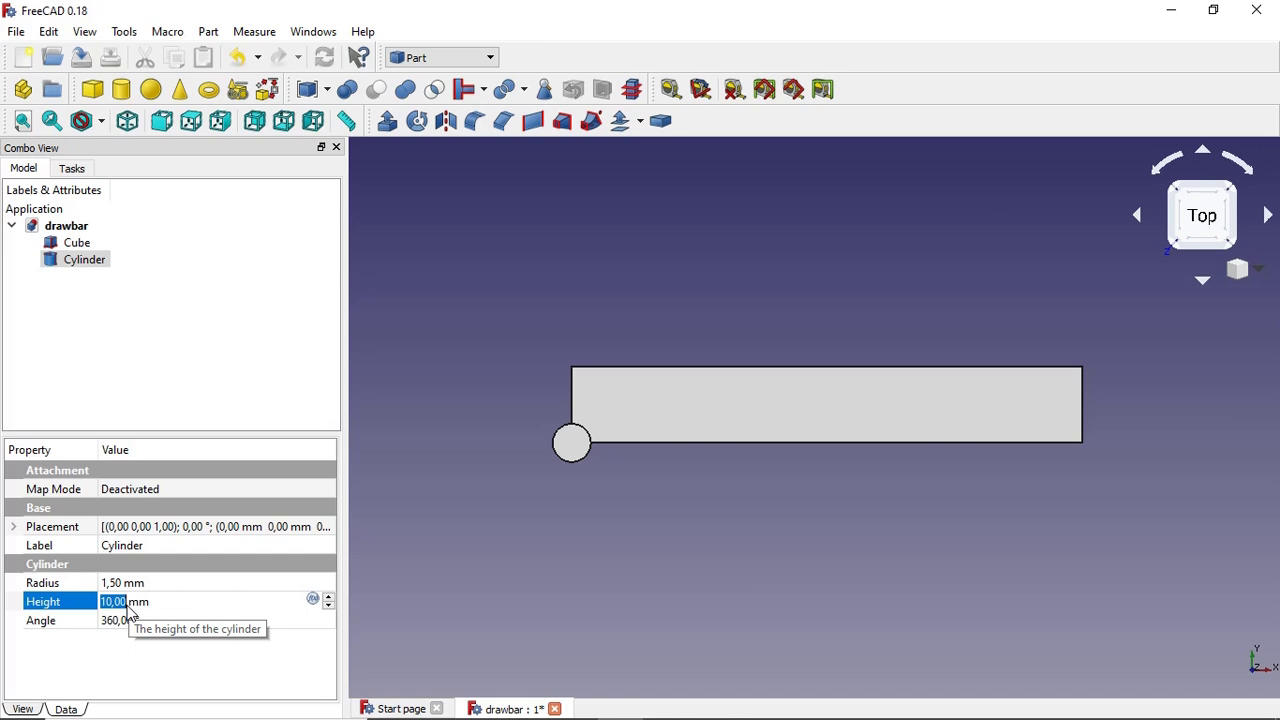
type("52")
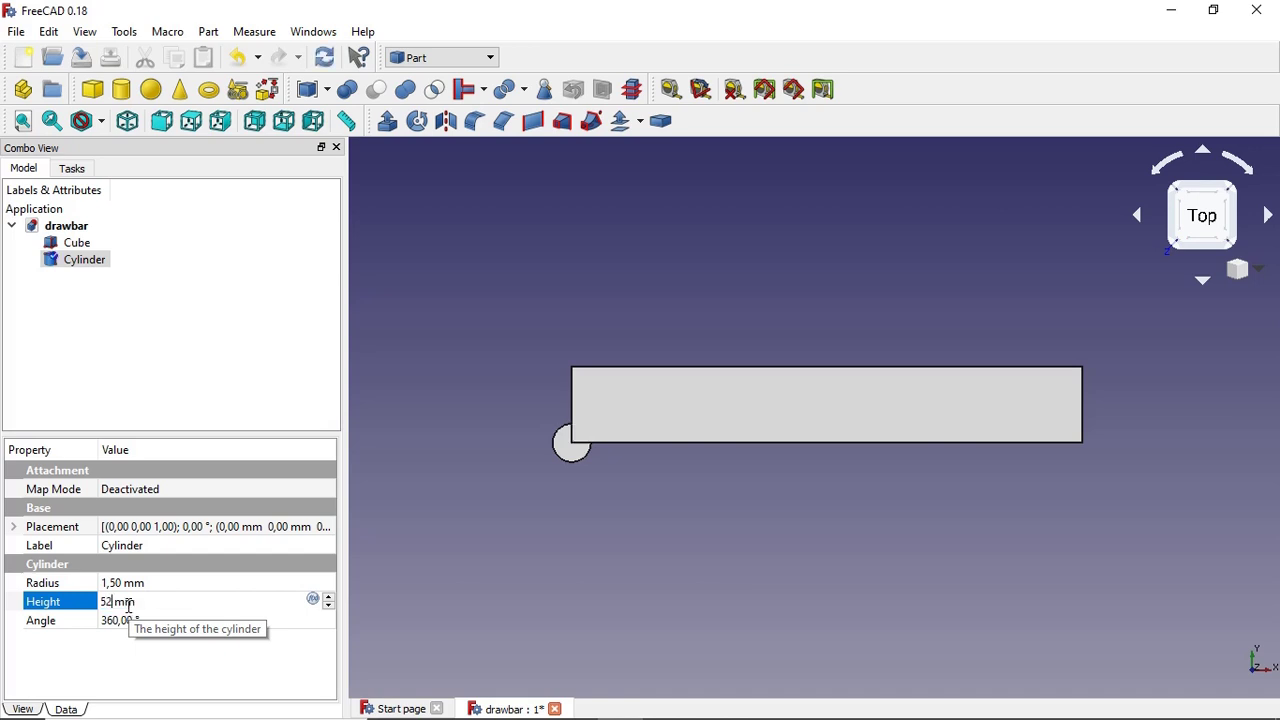
left_click(156, 682)
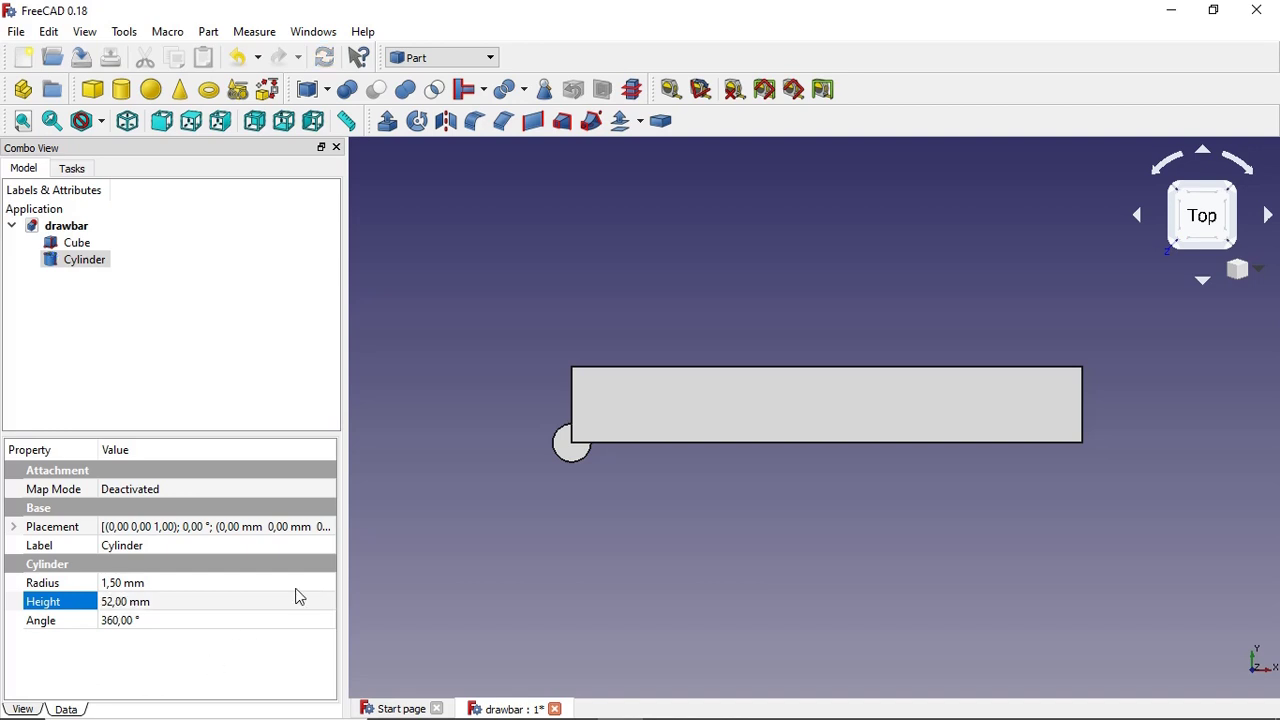
left_click(332, 527)
- Rotate the cylinder 90° about the Y axis in its Placement settings
left_click(332, 527)
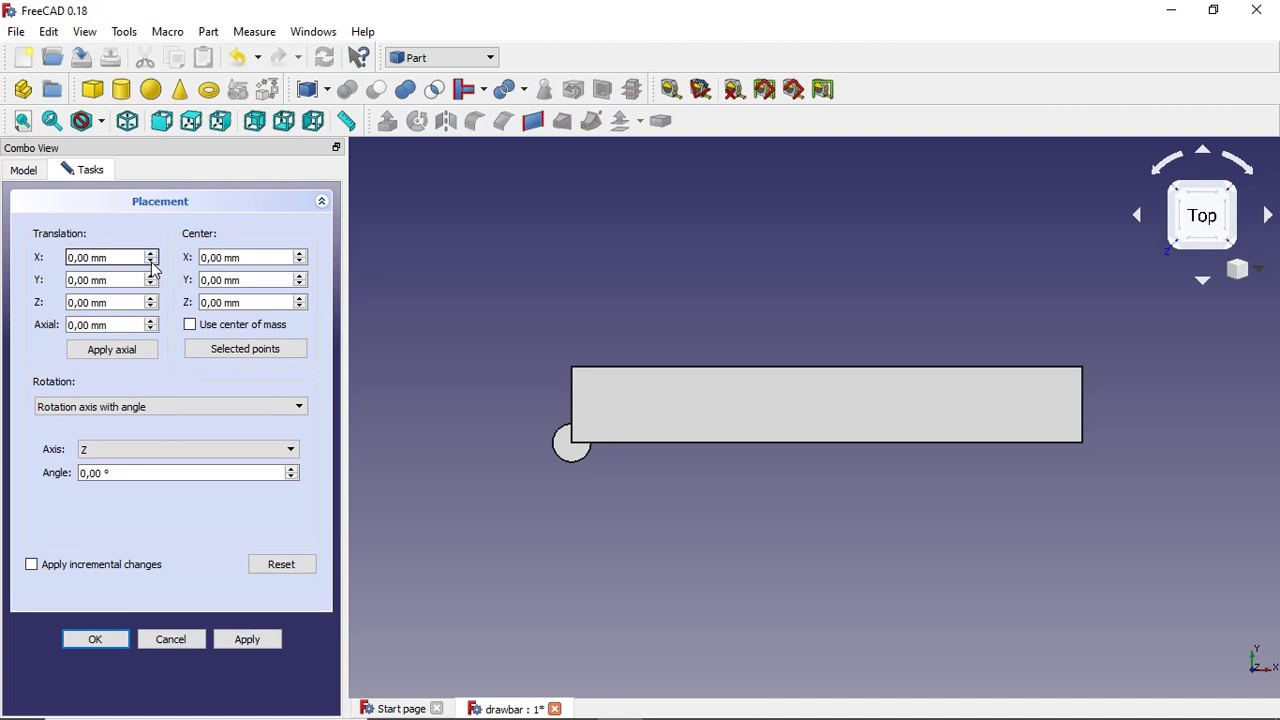
scroll(153, 285, "up", 1)
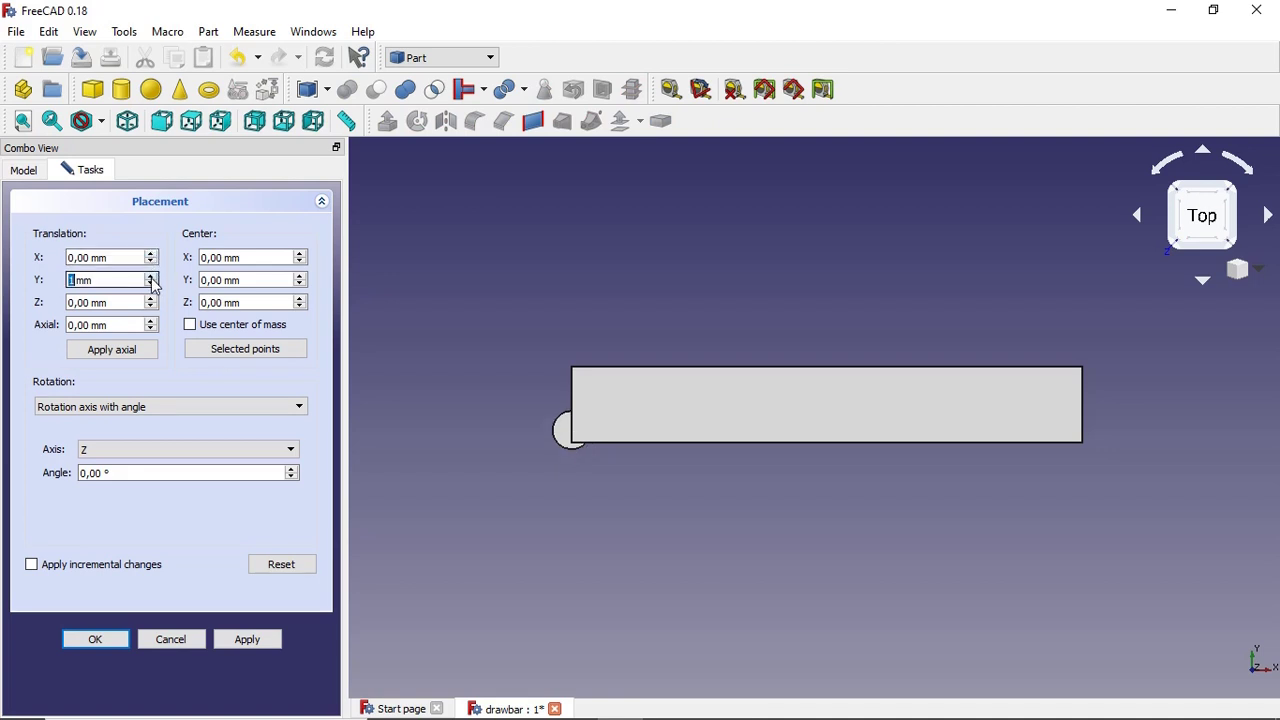
scroll(153, 285, "up", 1)
scroll(153, 285, "up", 1)
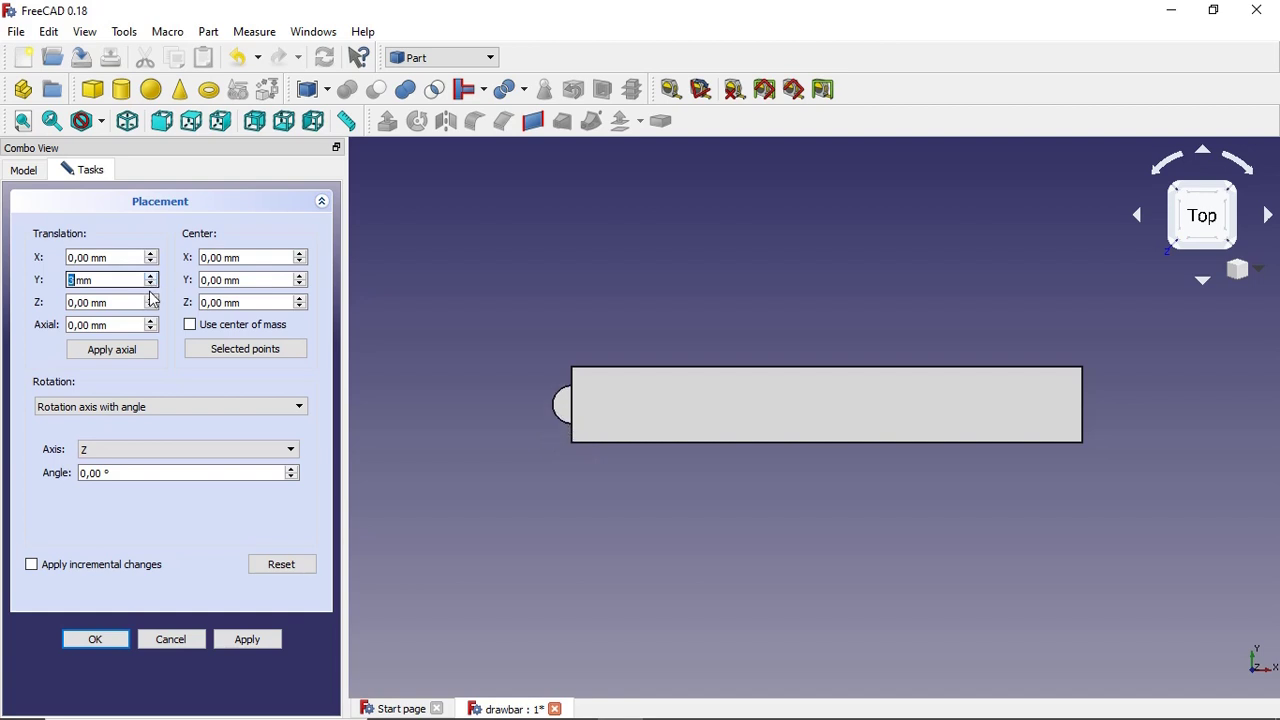
left_click(295, 458)
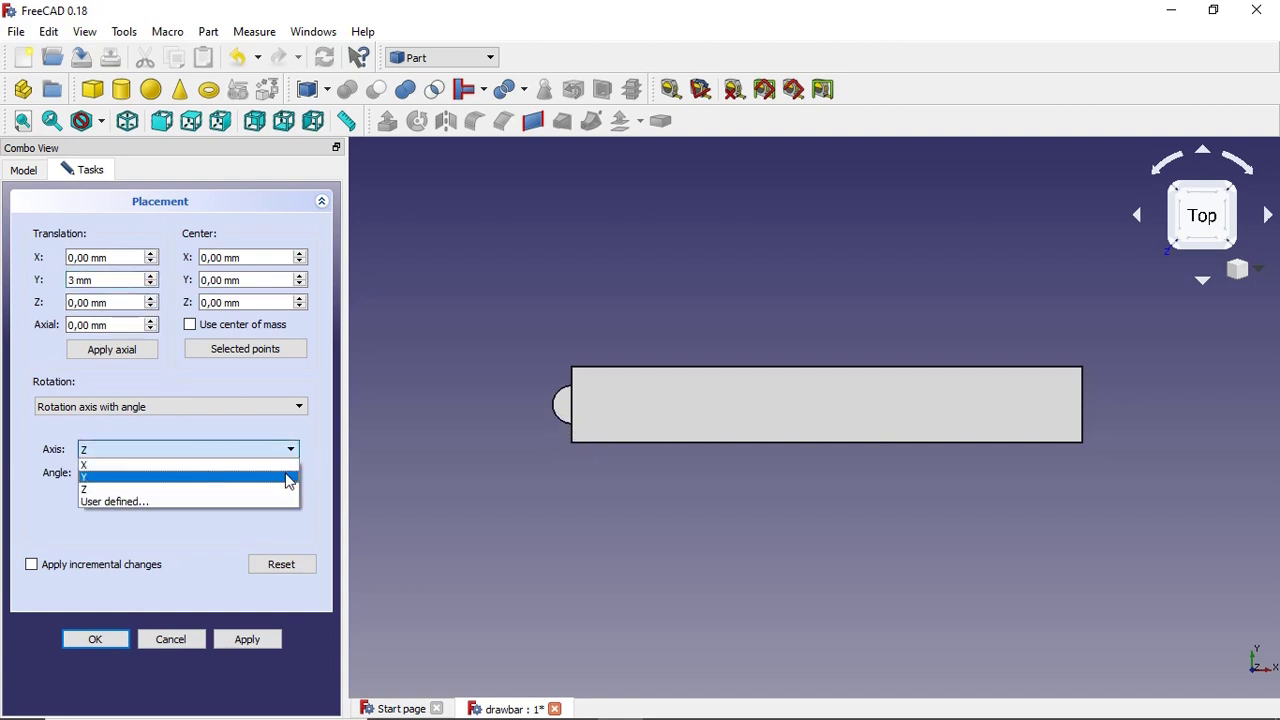
left_click(285, 477)
left_click_drag(256, 474, 41, 476)
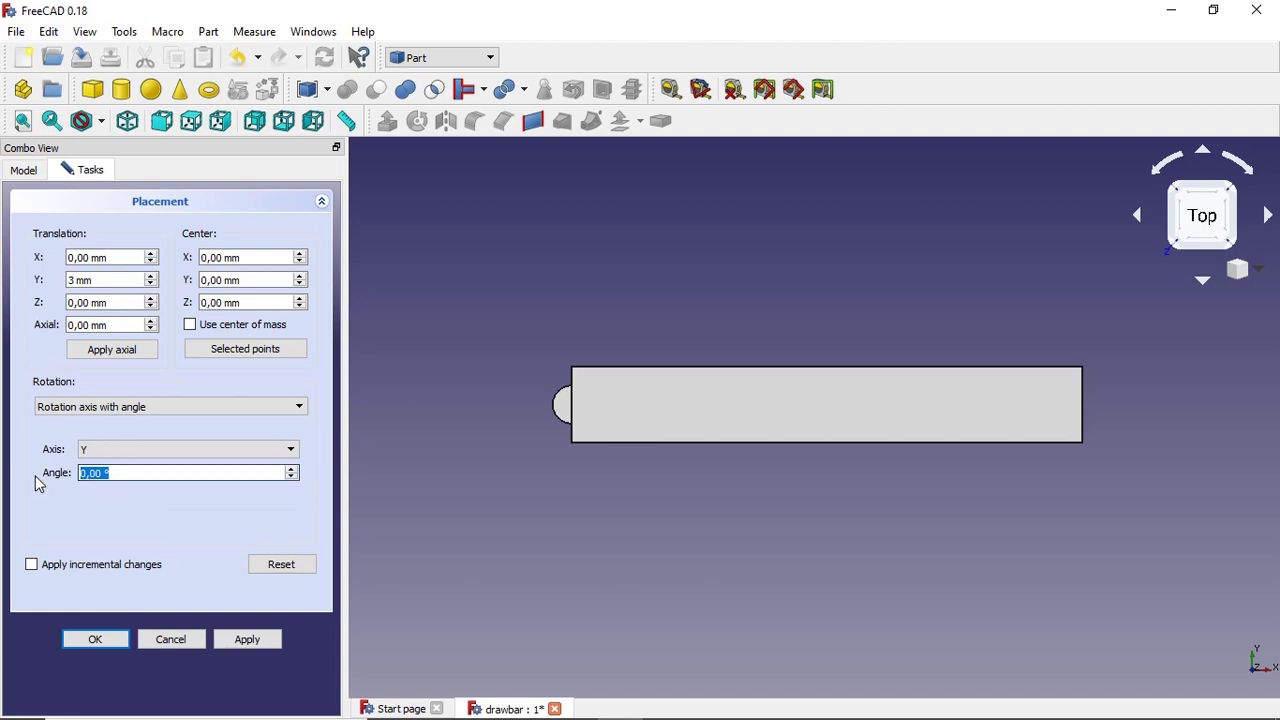
type("90")
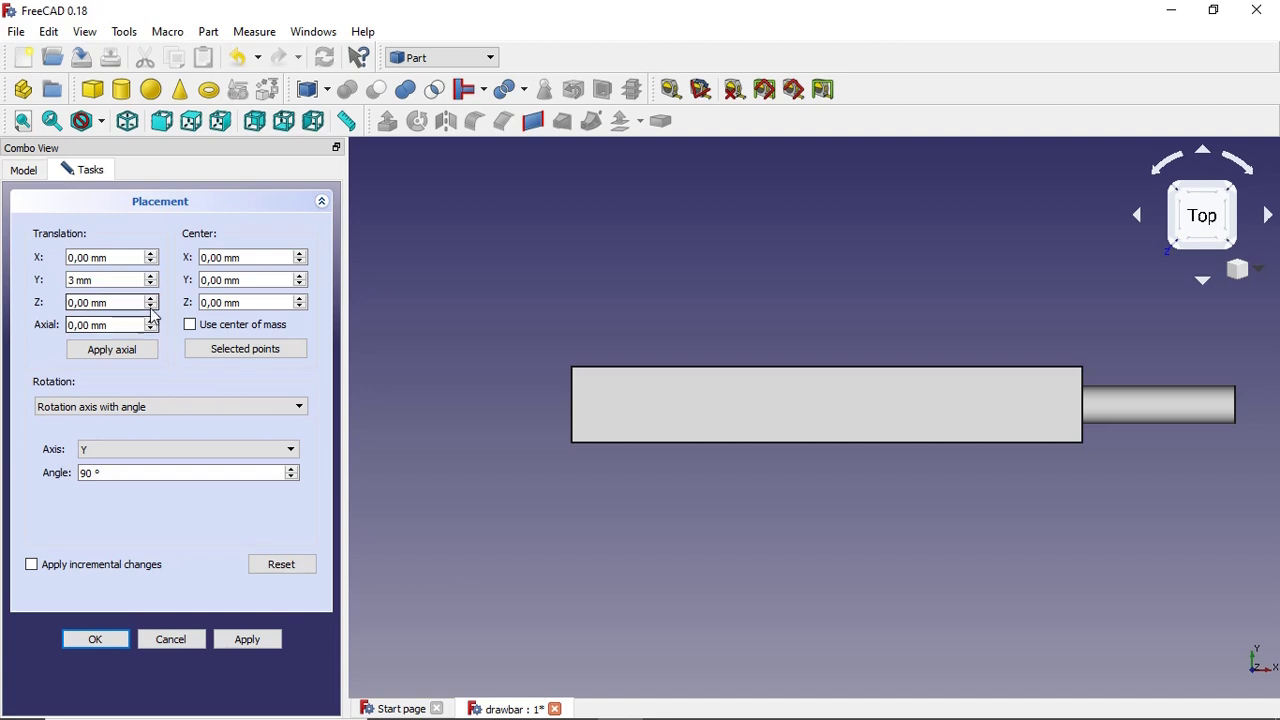
- Shift the cylinder to X -6 mm and apply the placement
left_click(147, 262)
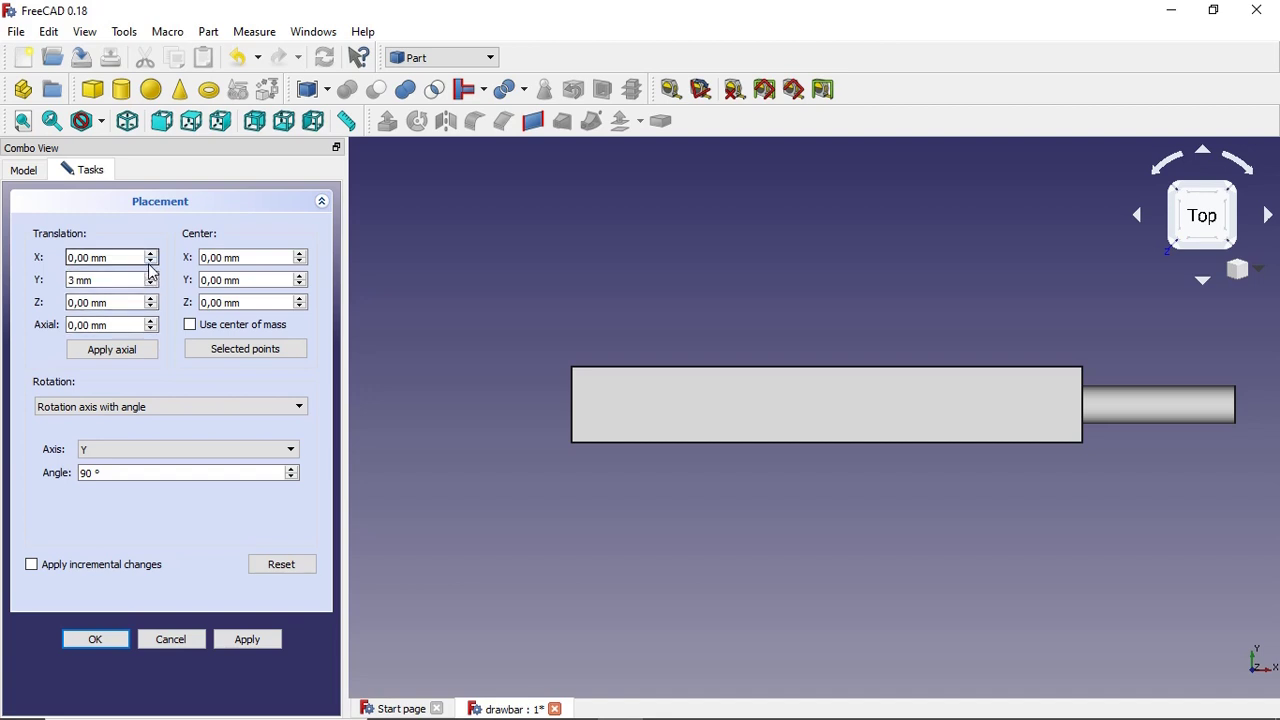
left_click(150, 262)
left_click(150, 262)
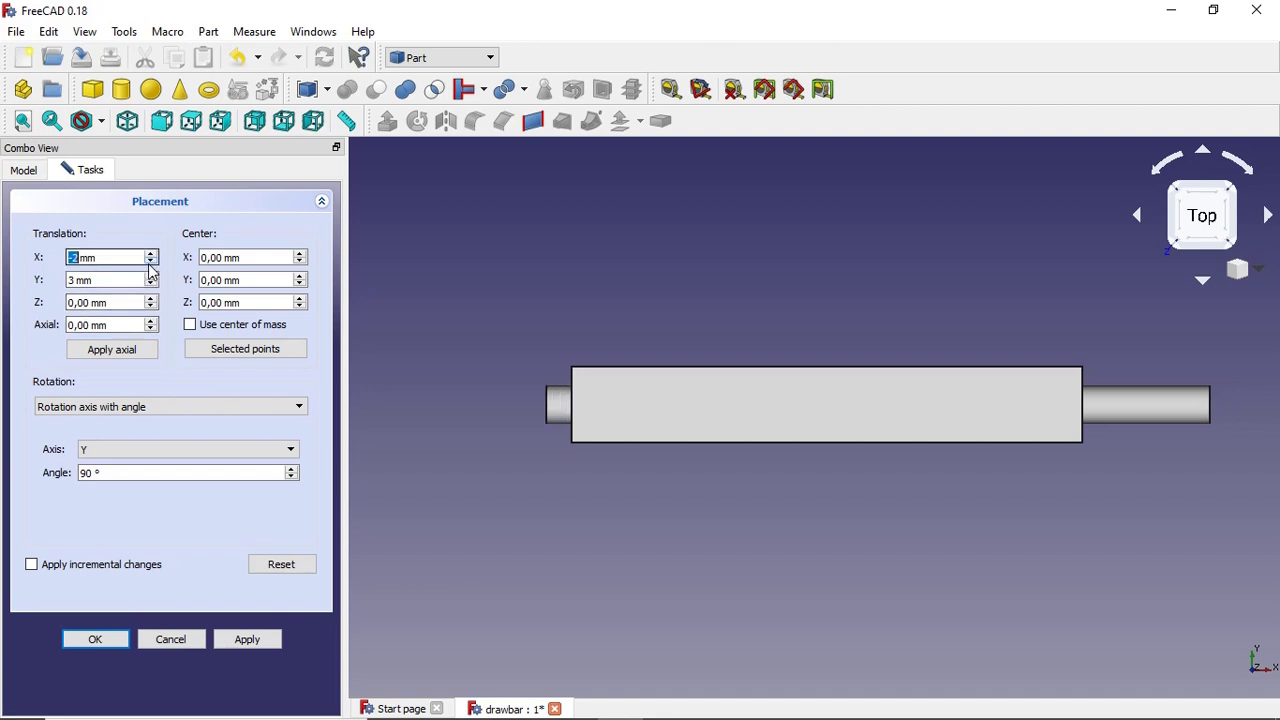
left_click(150, 262)
left_click(149, 263)
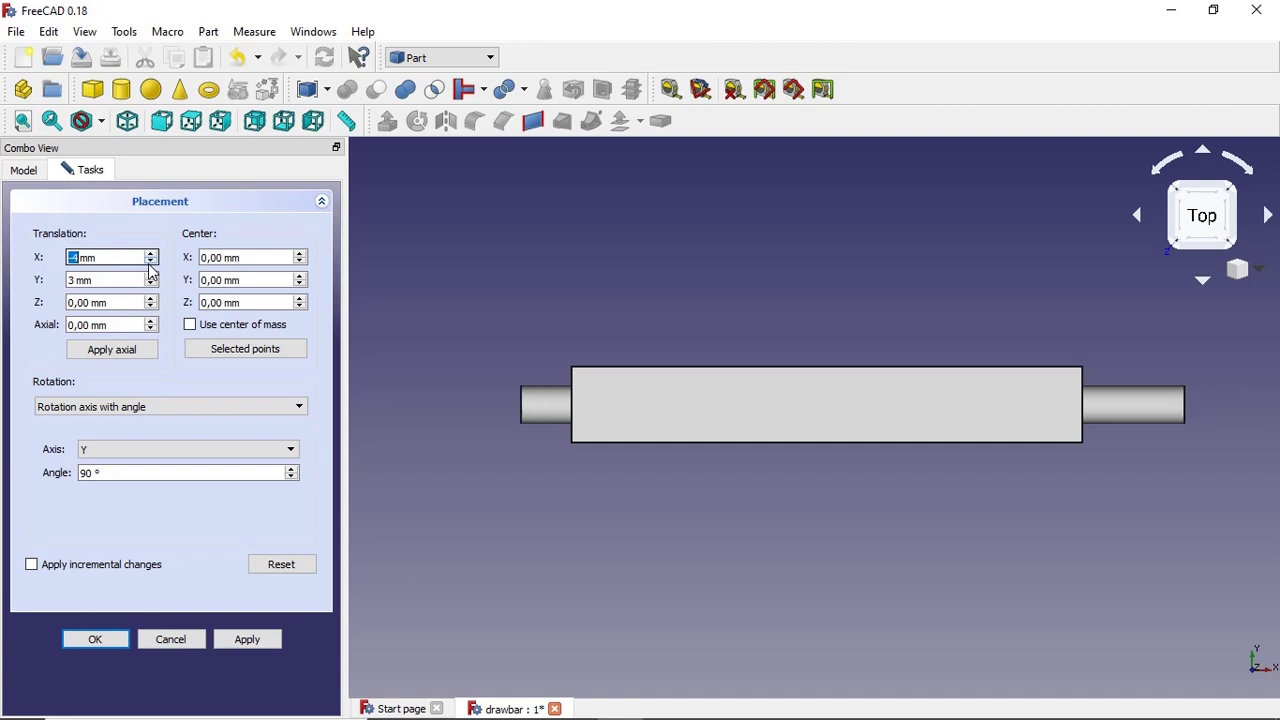
left_click(150, 262)
left_click(150, 262)
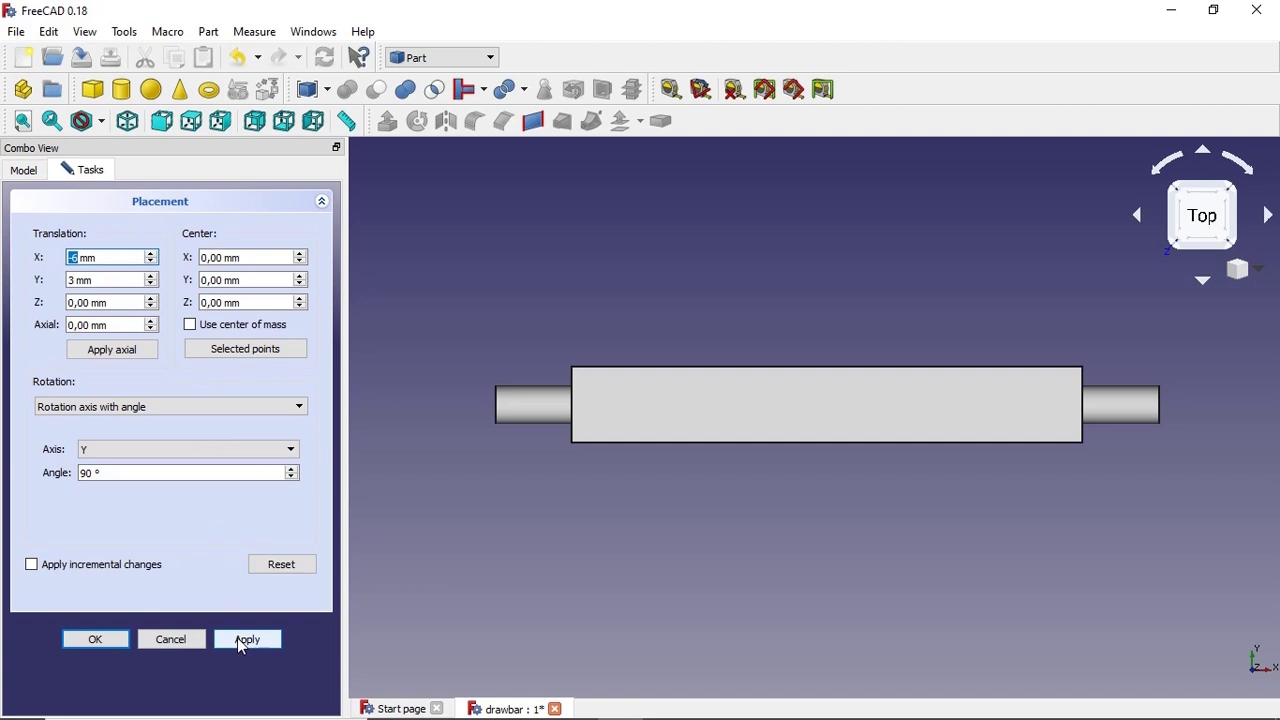
left_click(240, 640)
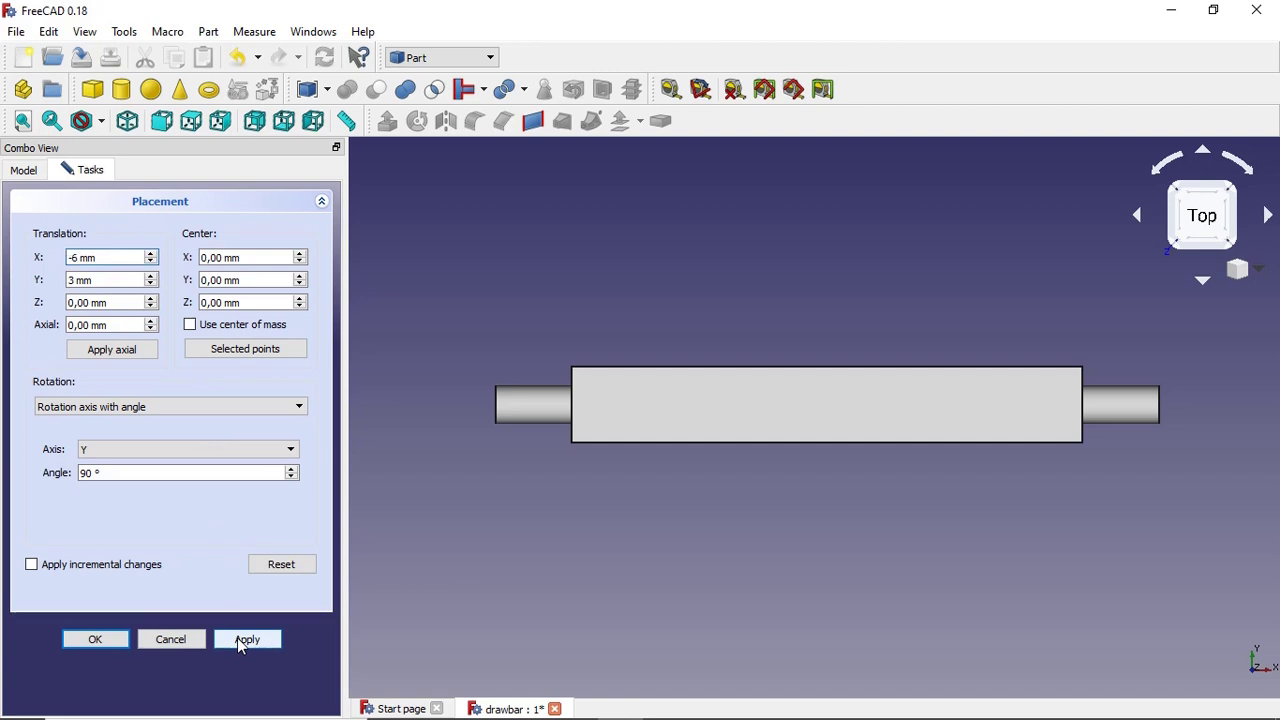
left_click(93, 641)
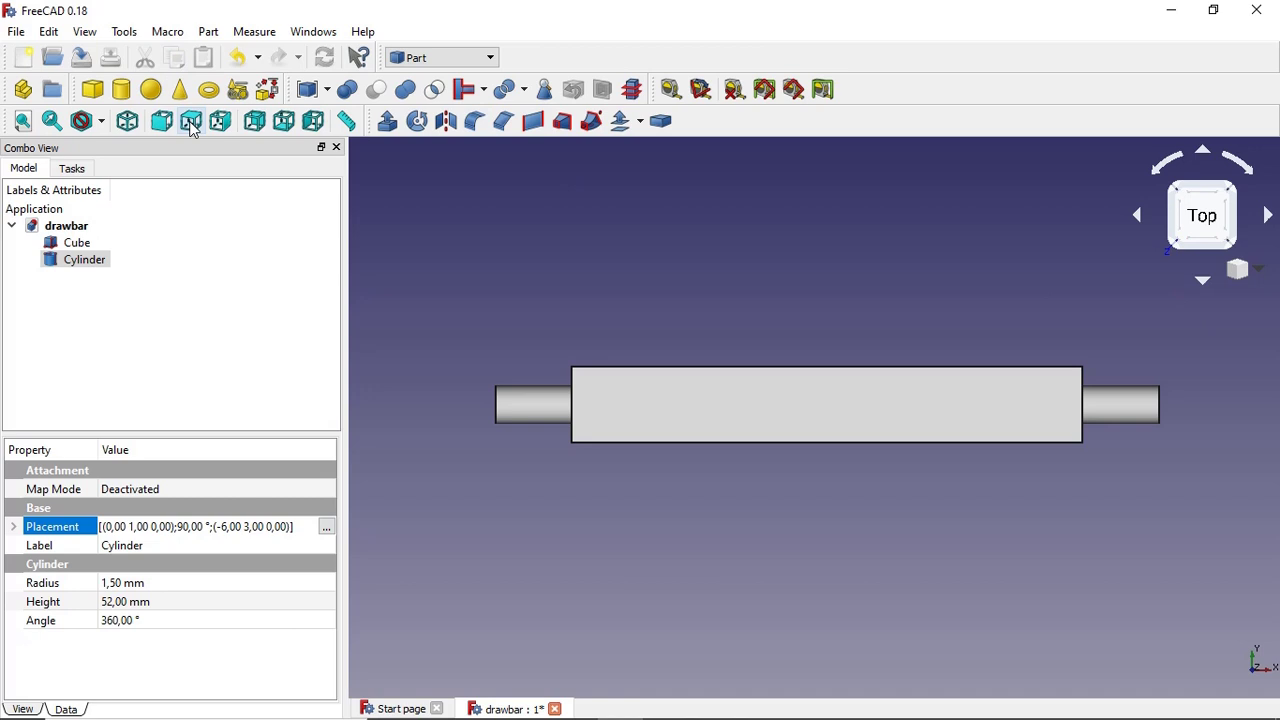
- Raise the cylinder to Z 2 mm so it runs centred through the box
left_click(163, 121)
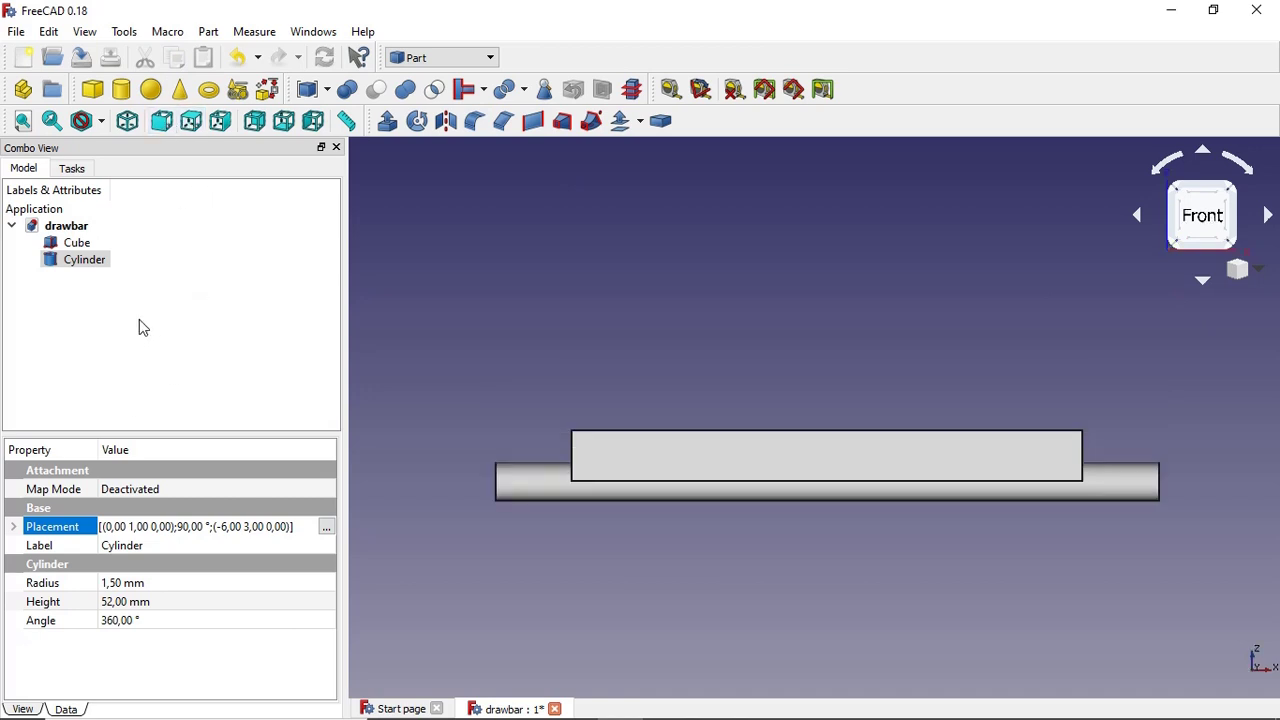
left_click(327, 527)
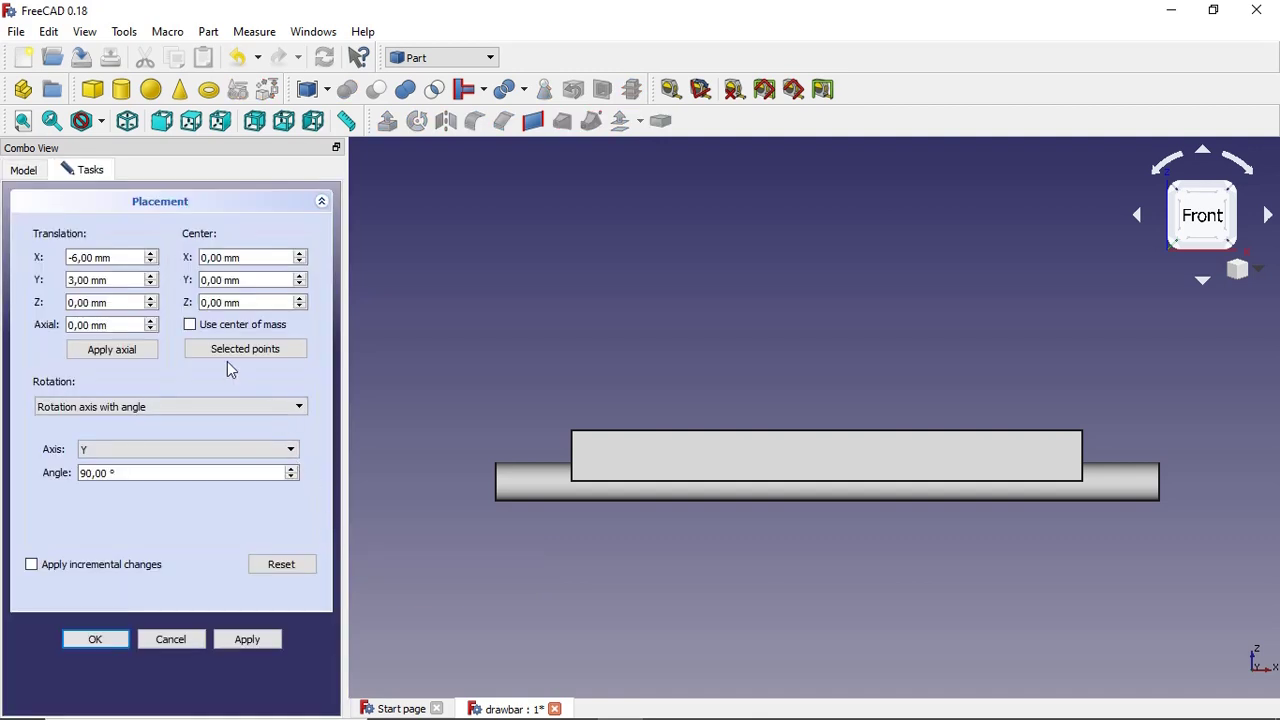
left_click(151, 298)
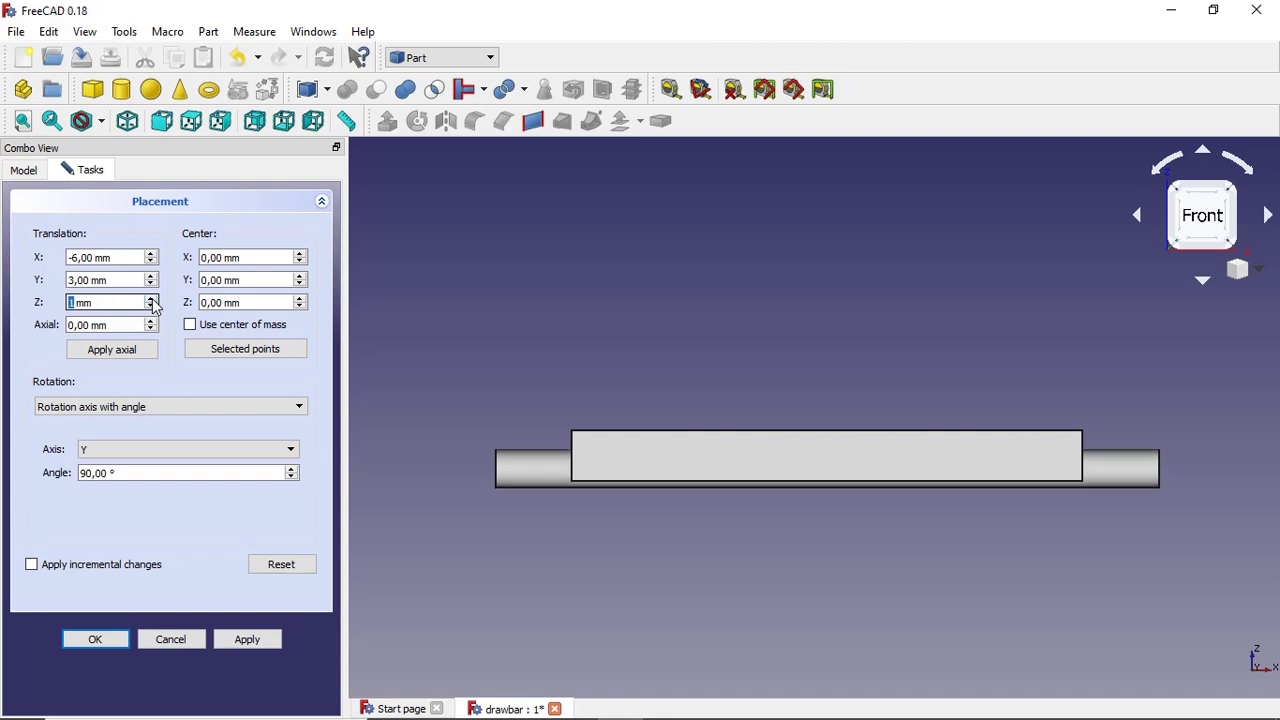
left_click(151, 298)
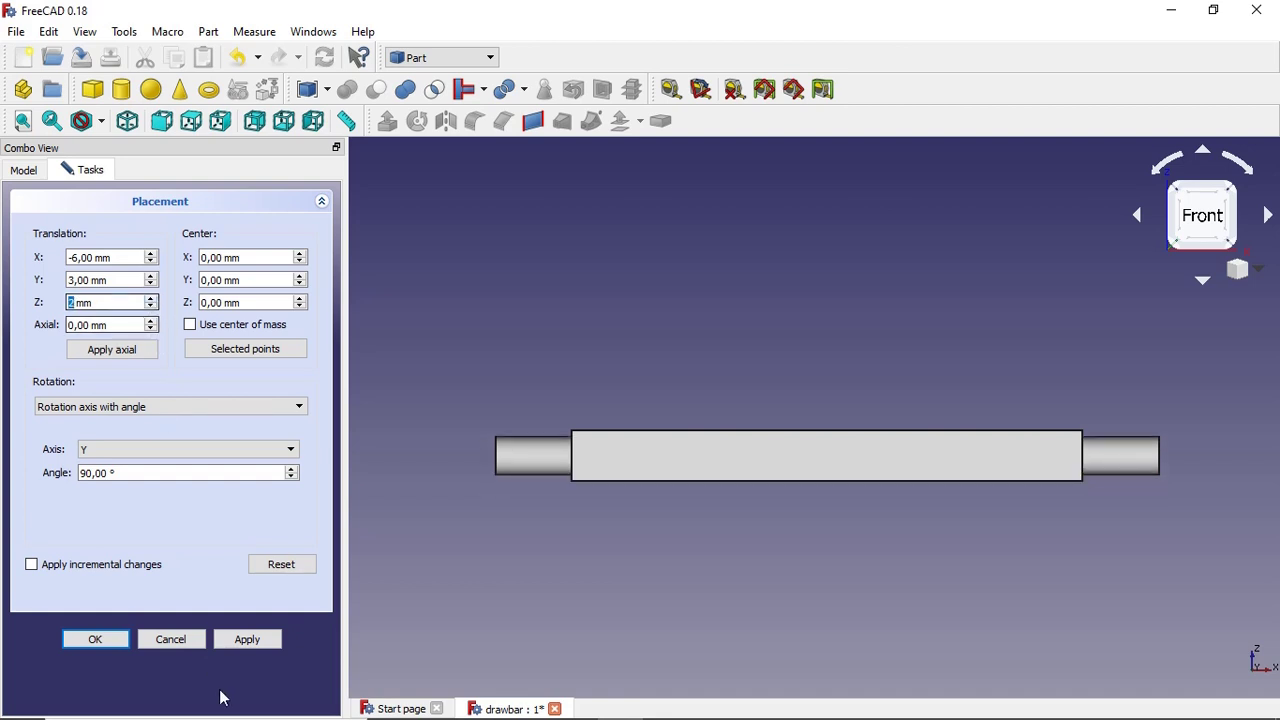
left_click(235, 641)
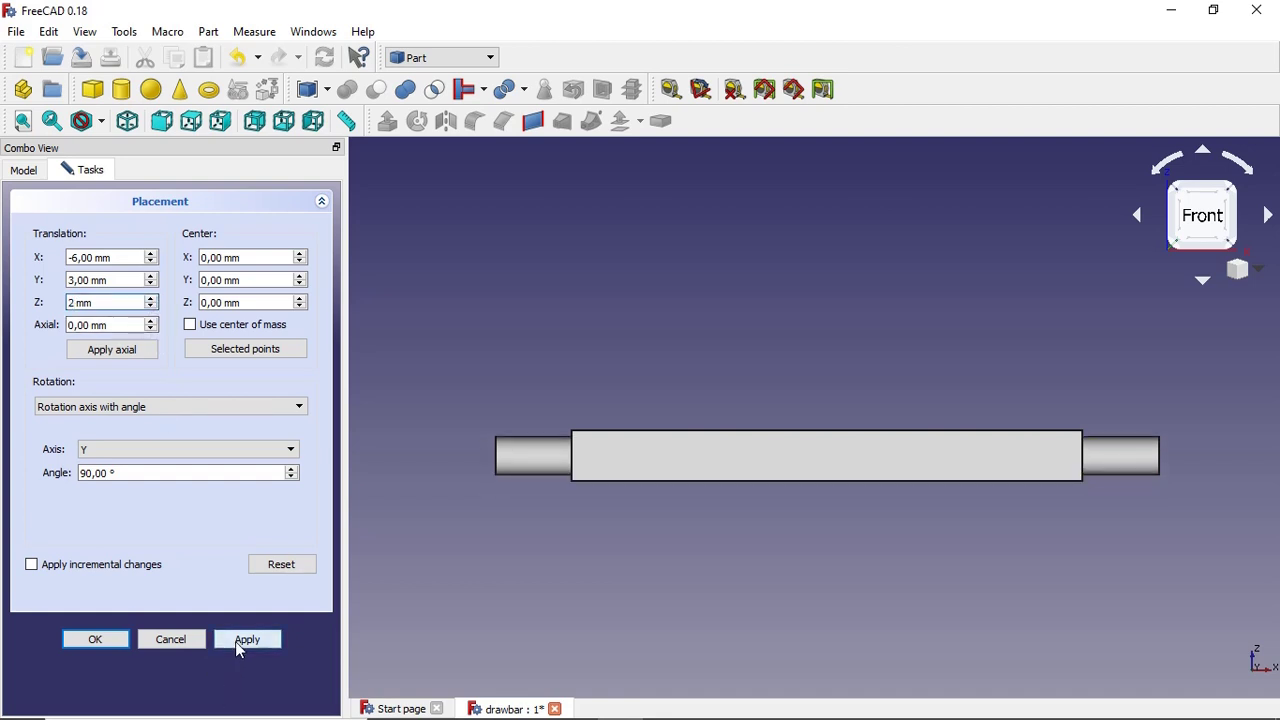
left_click(117, 638)
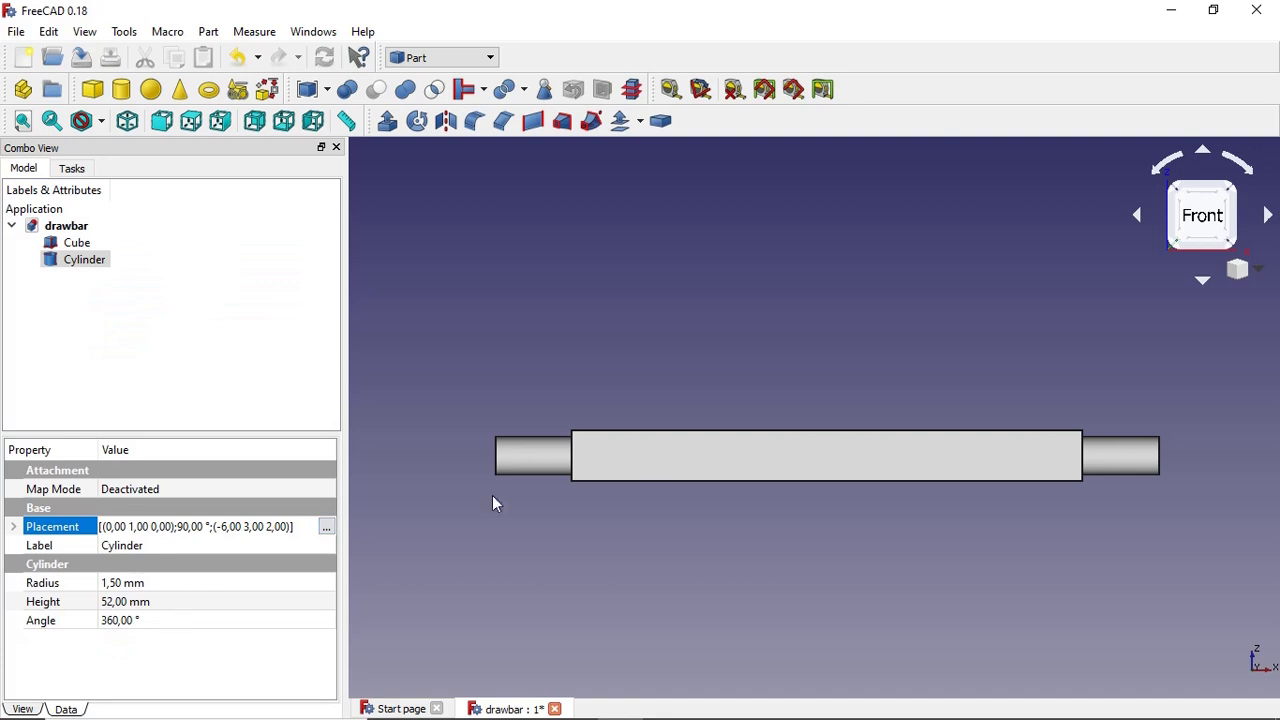
- In isometric view, fuse the Cube and Cylinder with a Boolean Union
left_click(1269, 279)
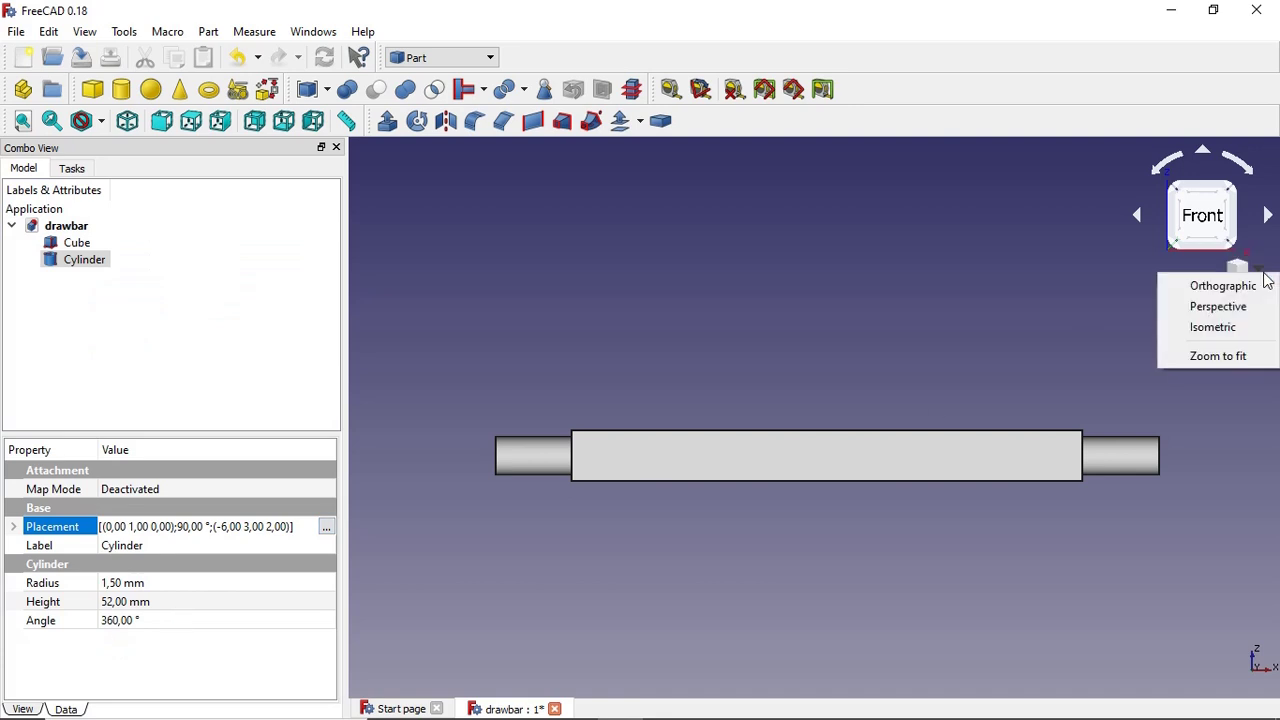
left_click(1247, 336)
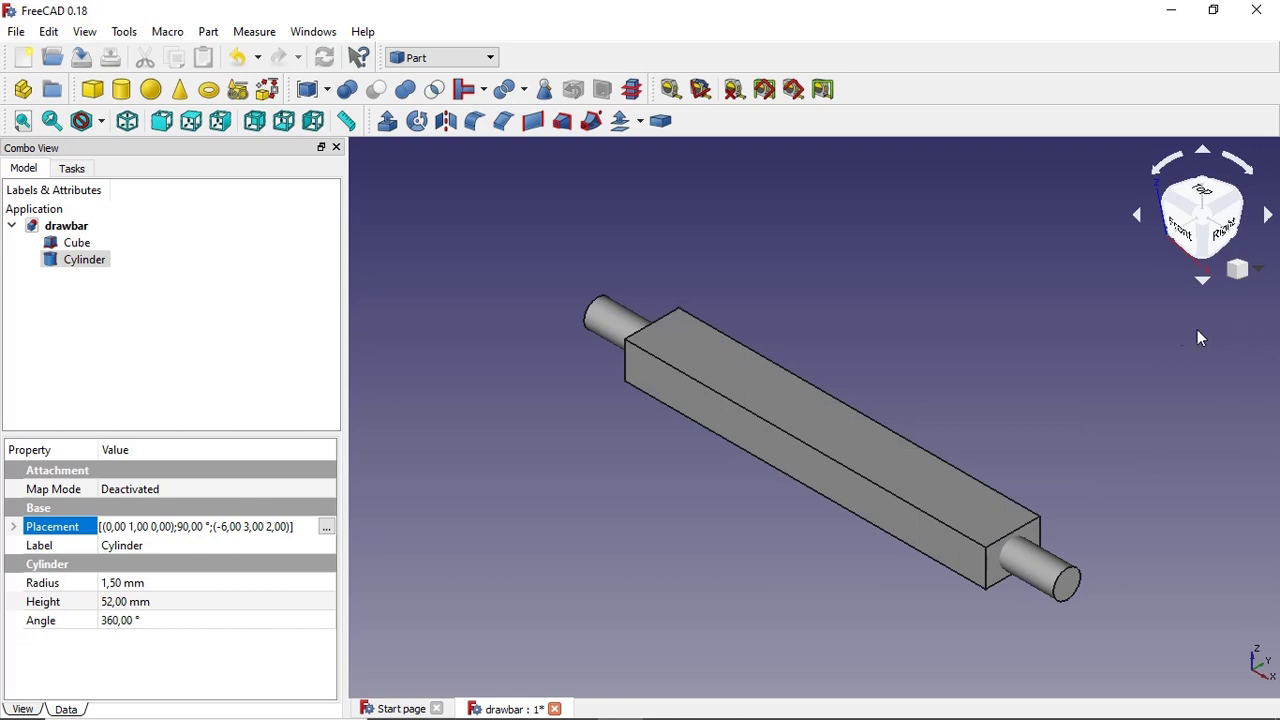
left_click(250, 292)
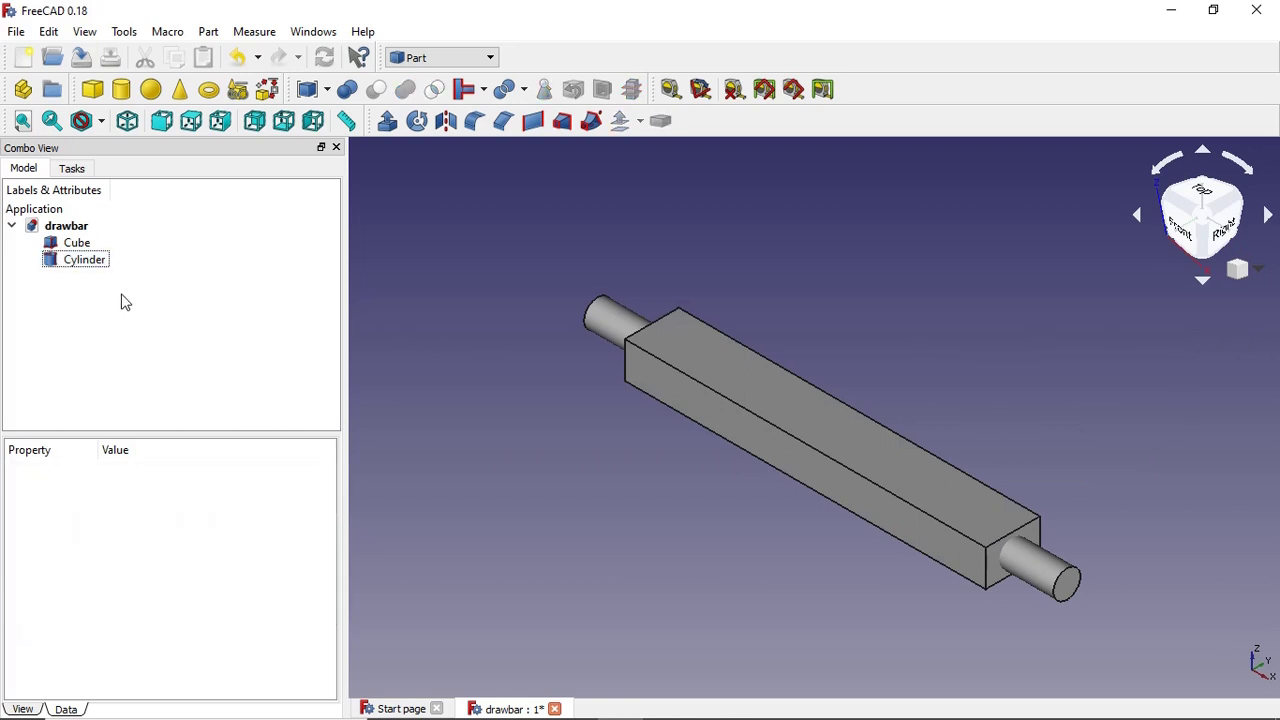
left_click(77, 246)
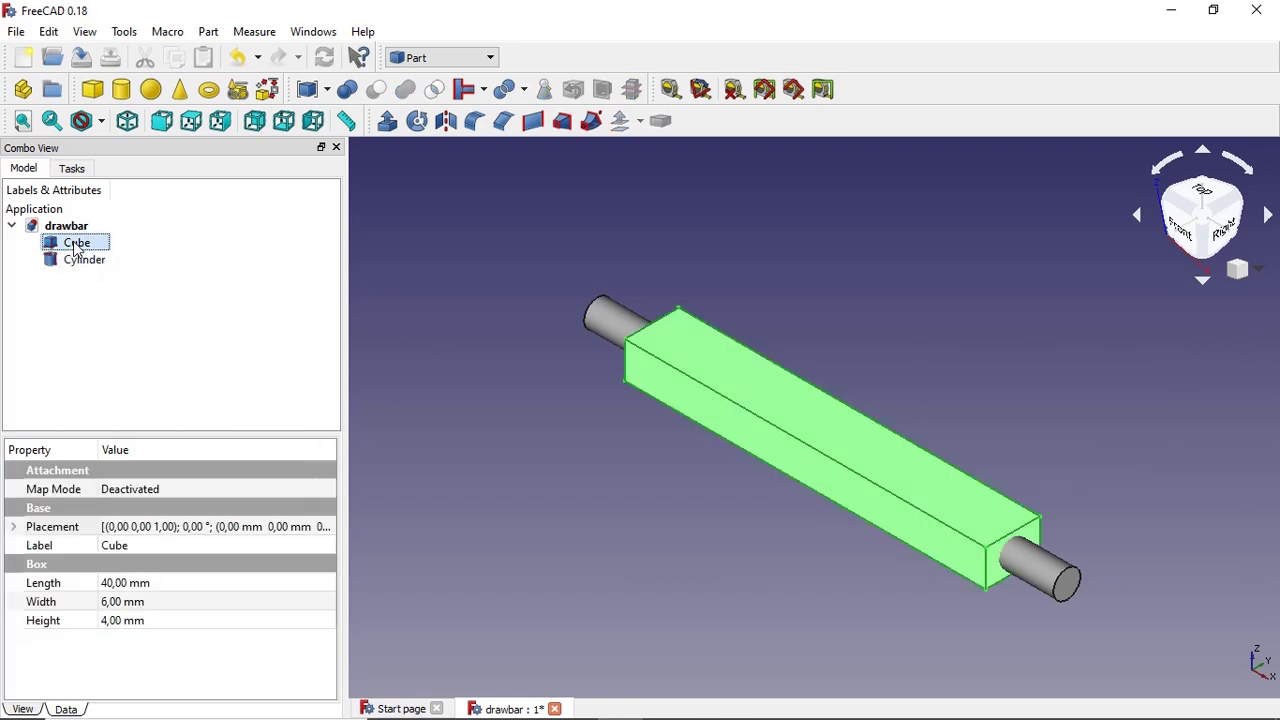
left_click(79, 265, "ctrl")
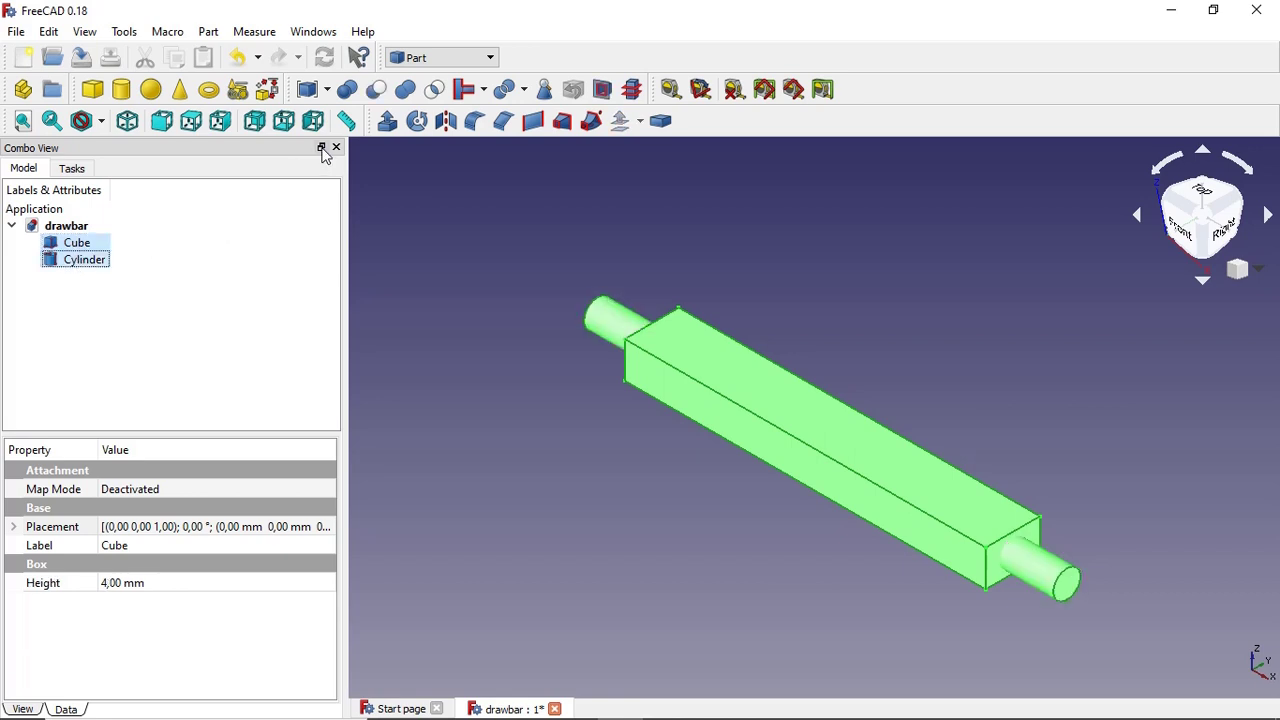
left_click(406, 91)
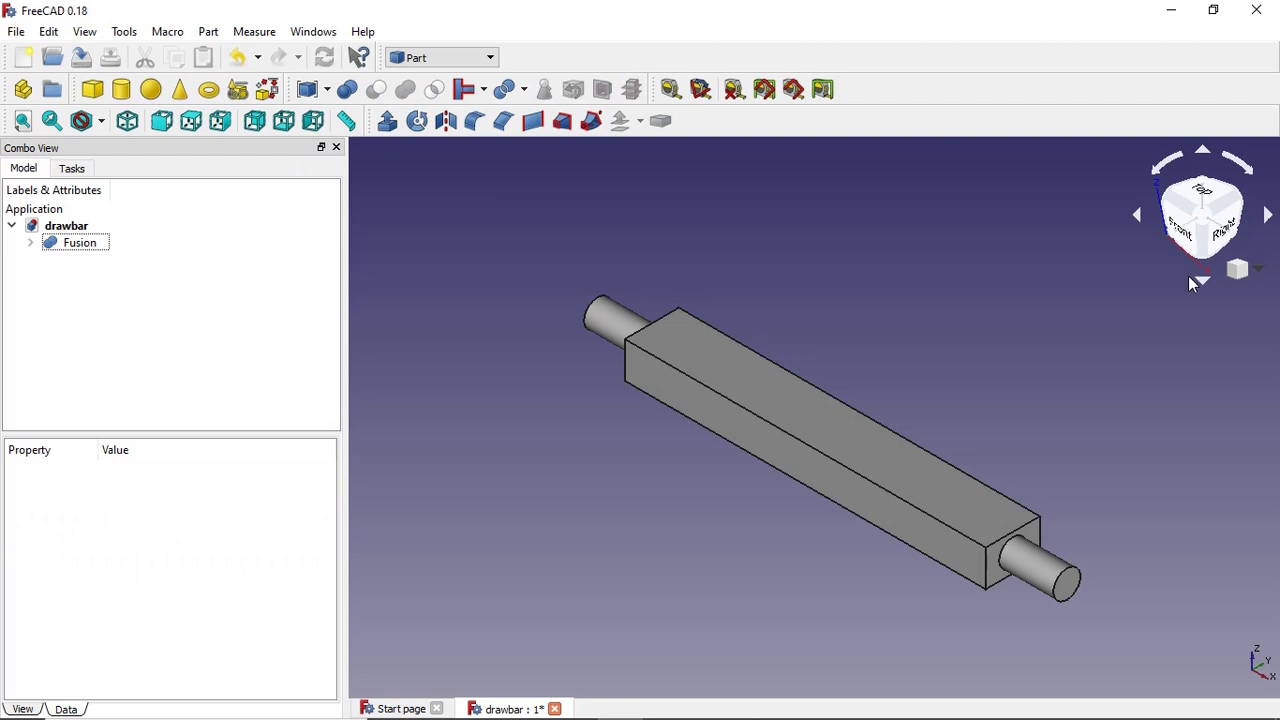
- Fit the whole model in the view and look at it from the top
left_click(1258, 270)
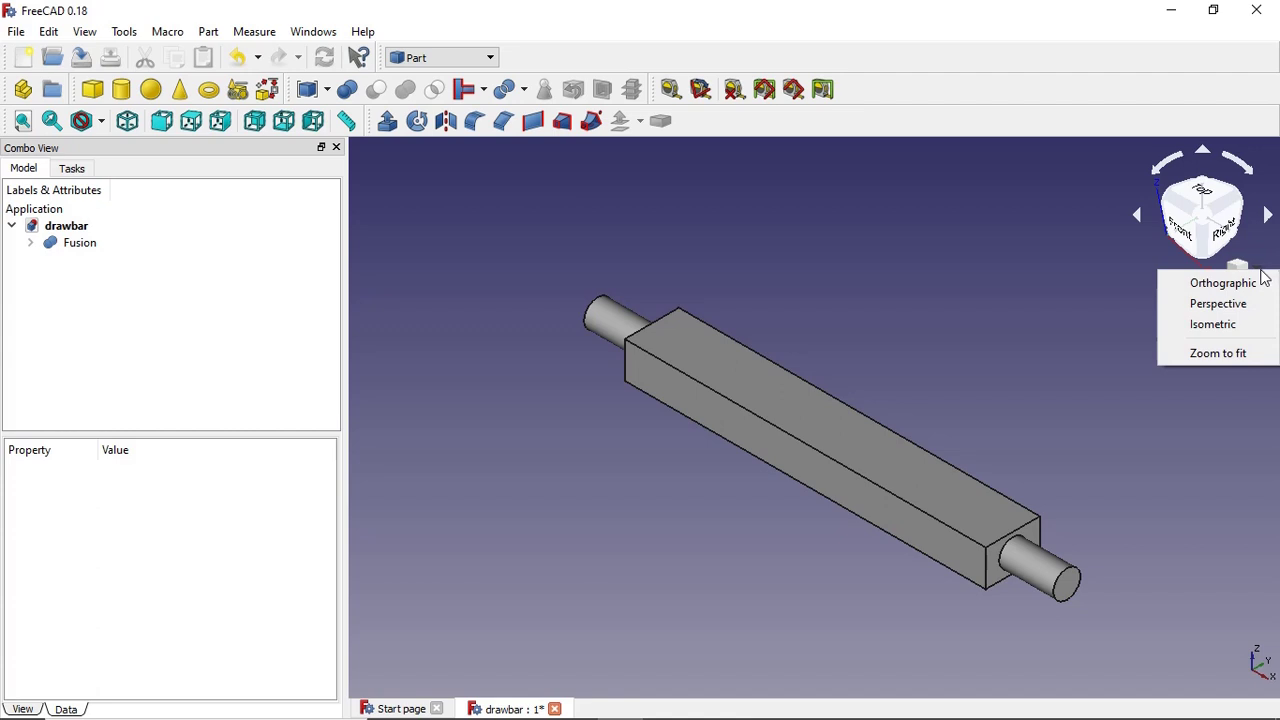
left_click(1242, 355)
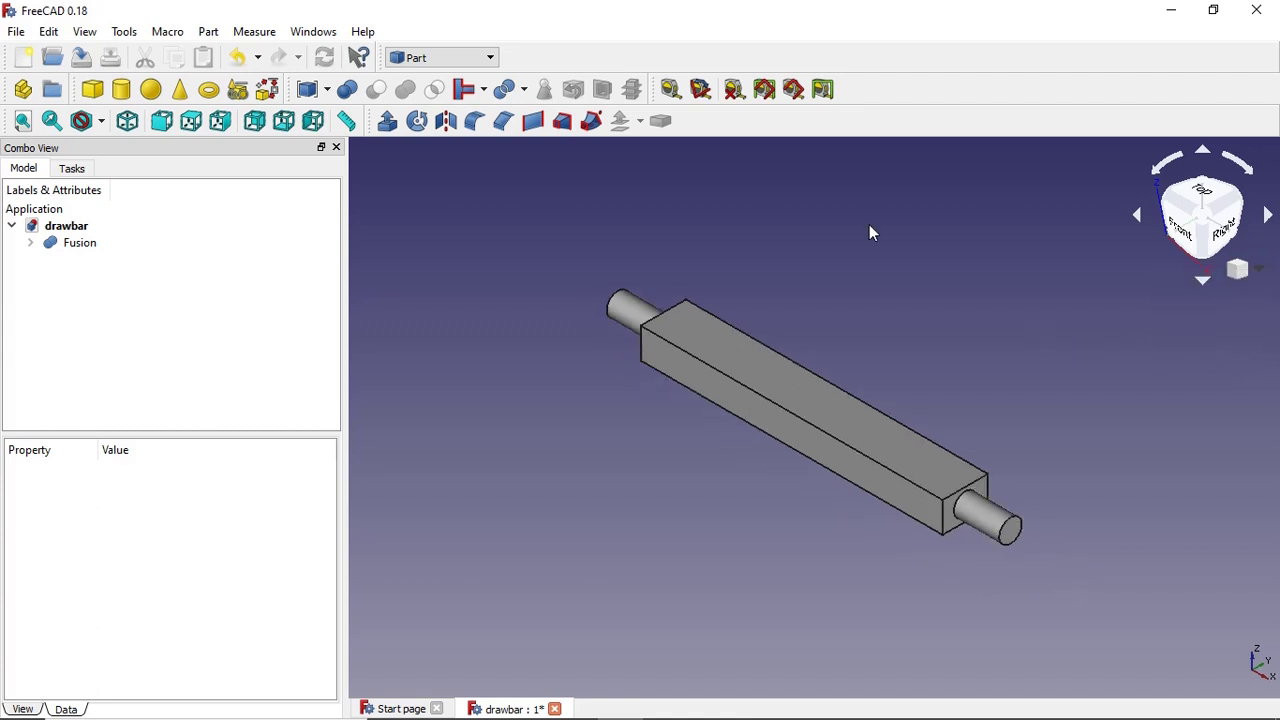
left_click(192, 122)
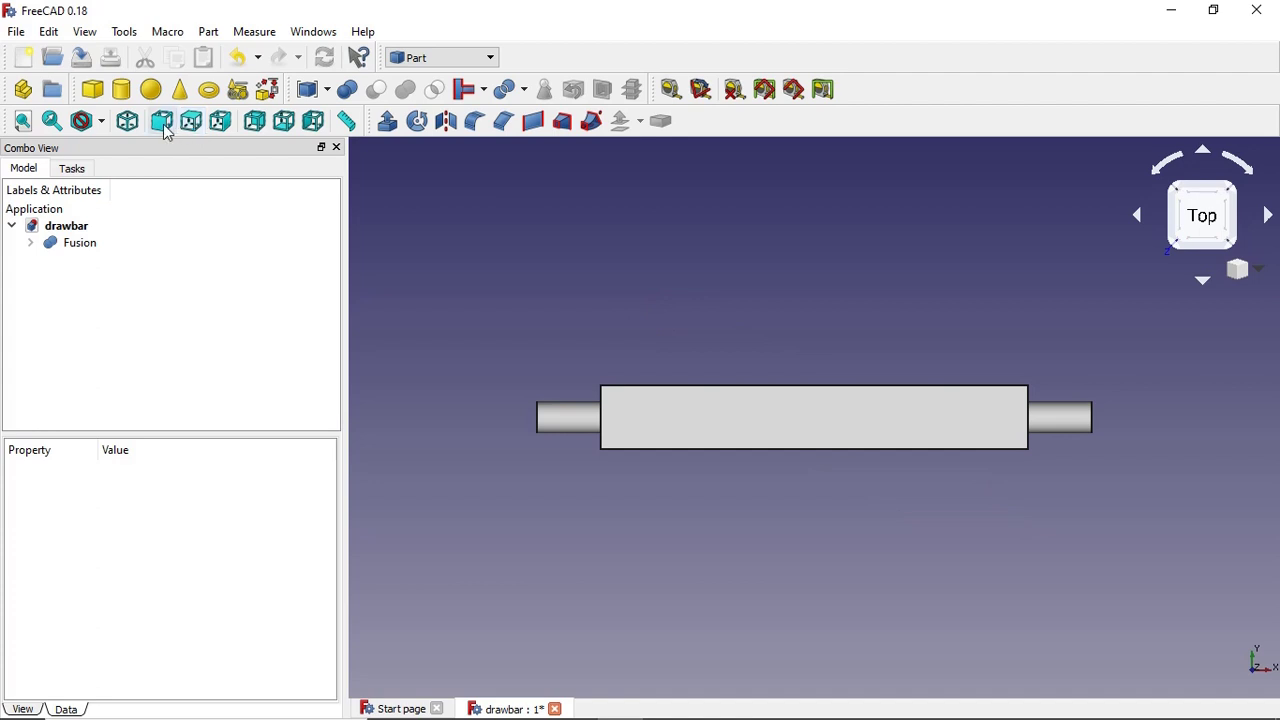
- Add three new Part cylinders, Cylinder001 through Cylinder003
left_click(164, 125)
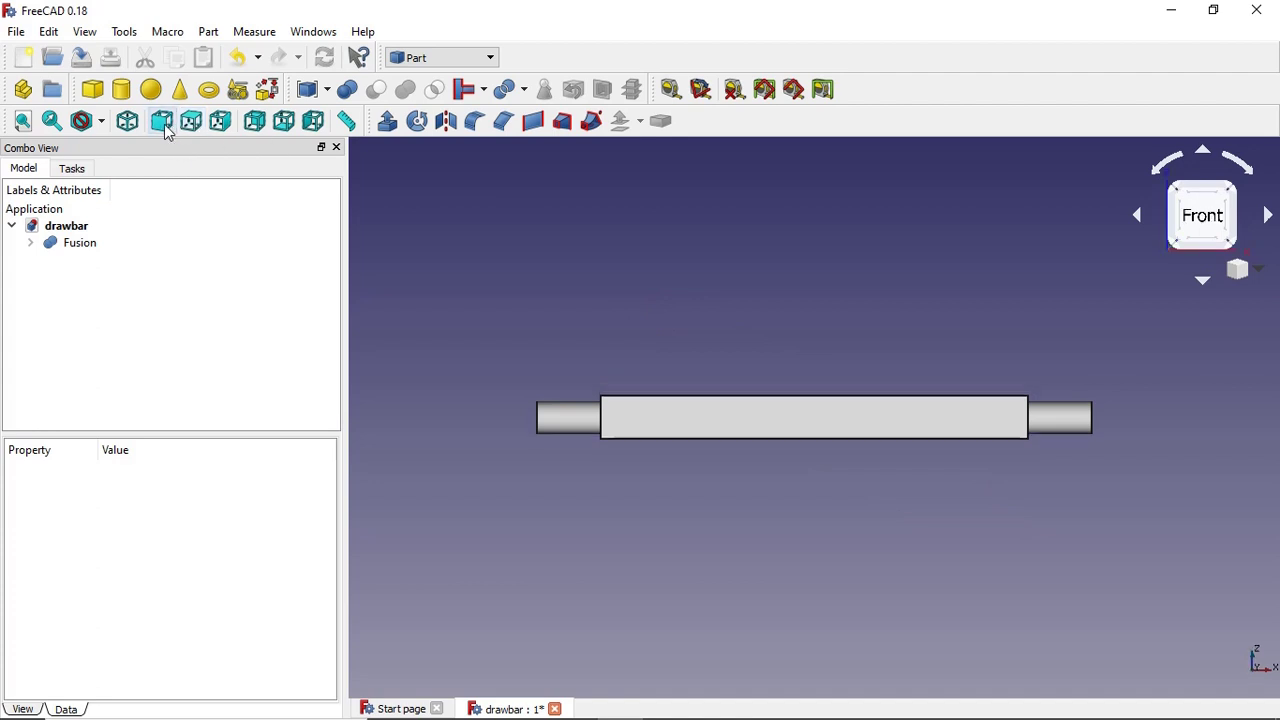
left_click(178, 126)
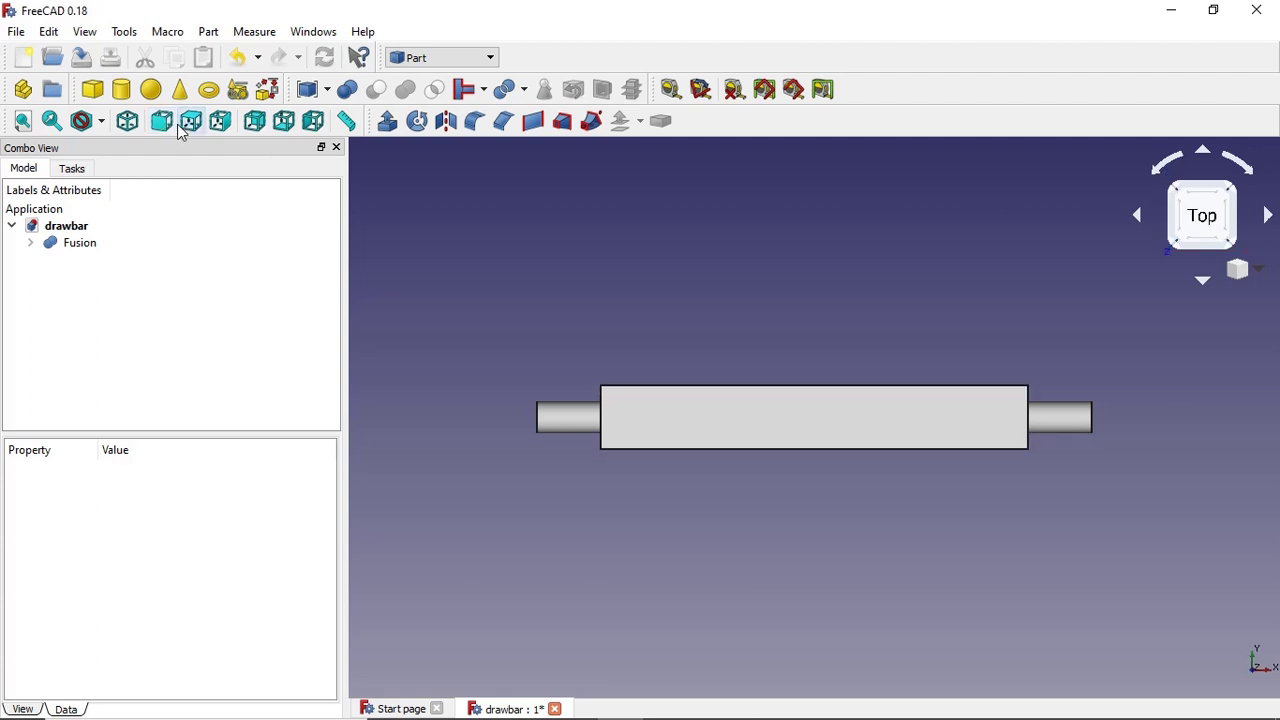
left_click(122, 90)
left_click(125, 96)
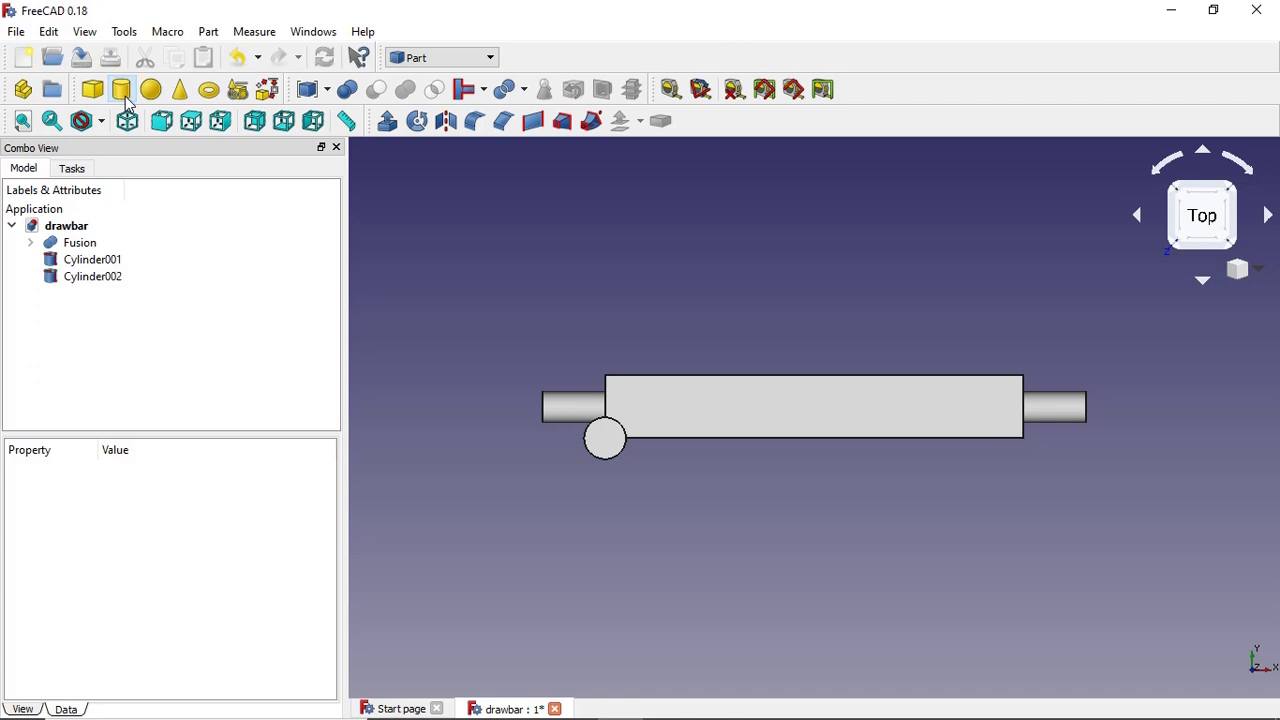
left_click(125, 96)
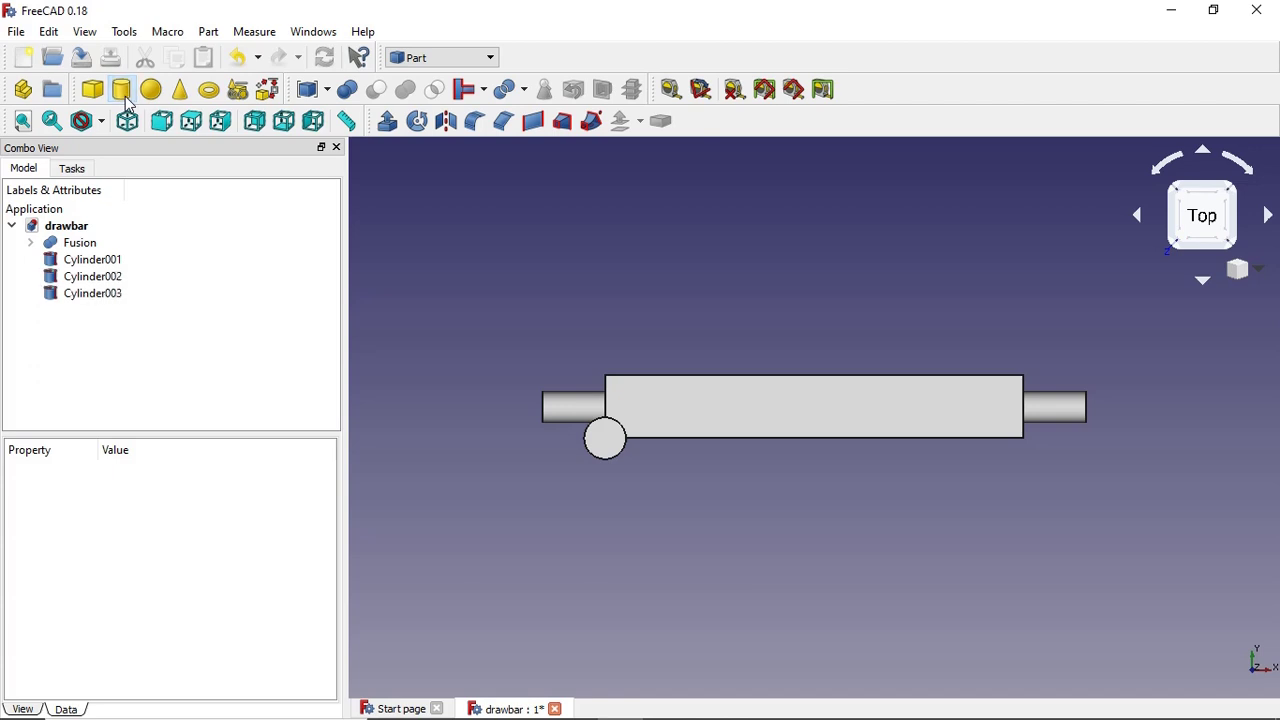
left_click(116, 264)
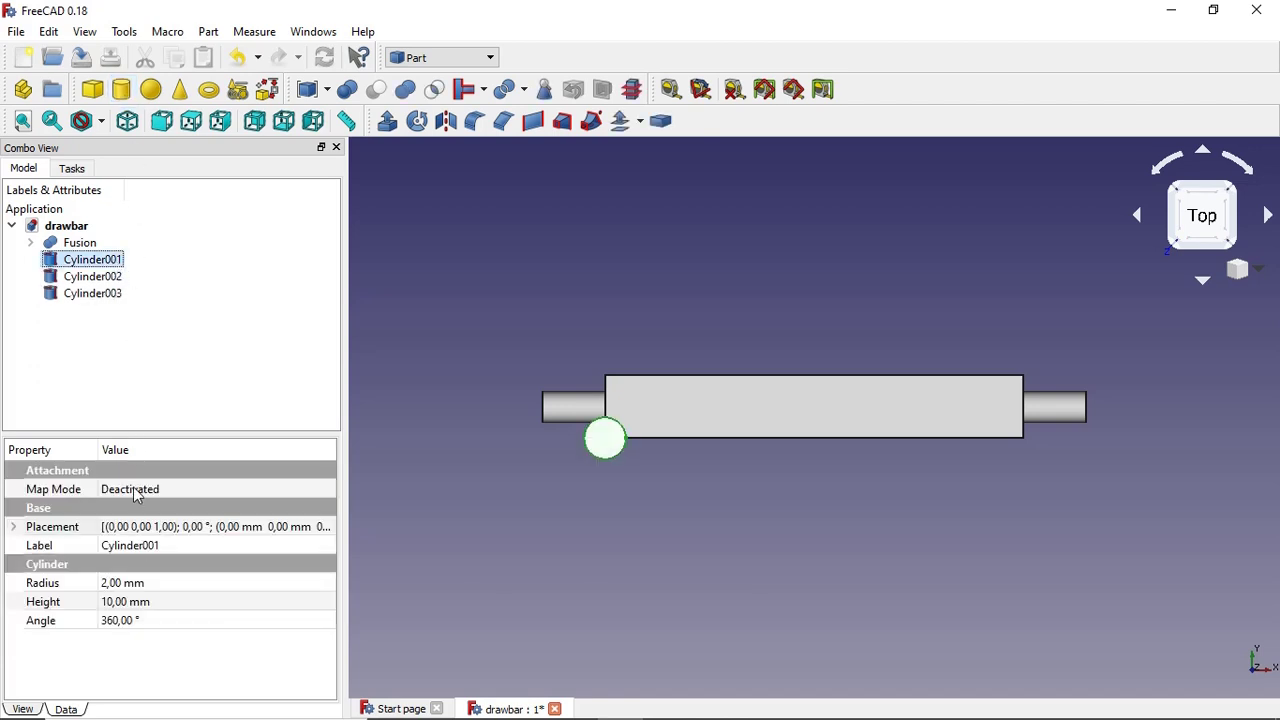
- Set Cylinder001 to radius 1,50 mm and height 5 mm
left_click(139, 584)
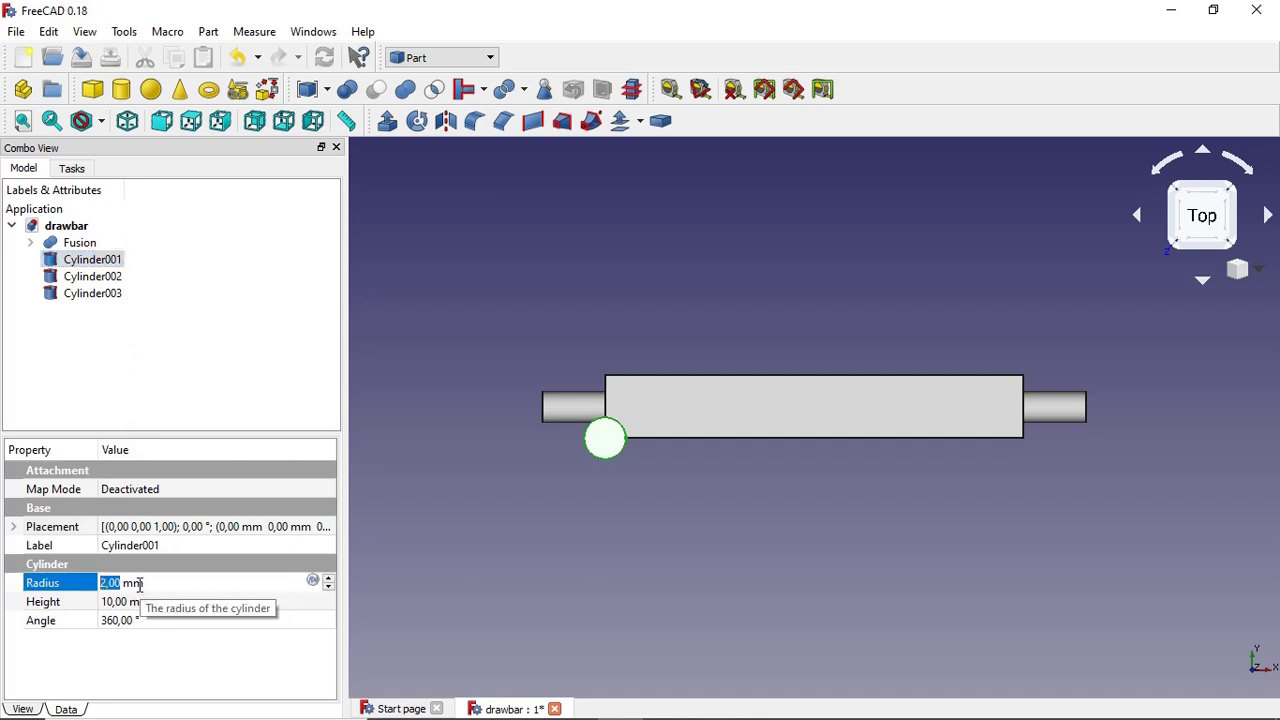
type("1")
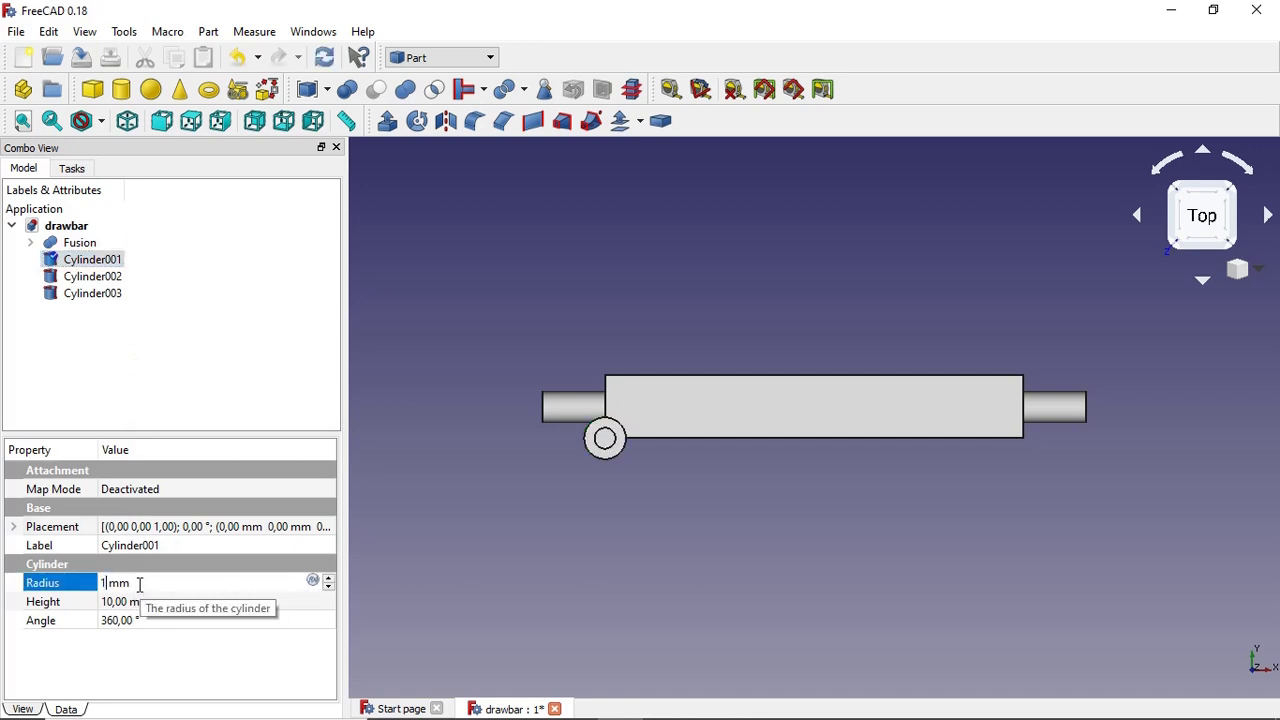
type(",")
type("50")
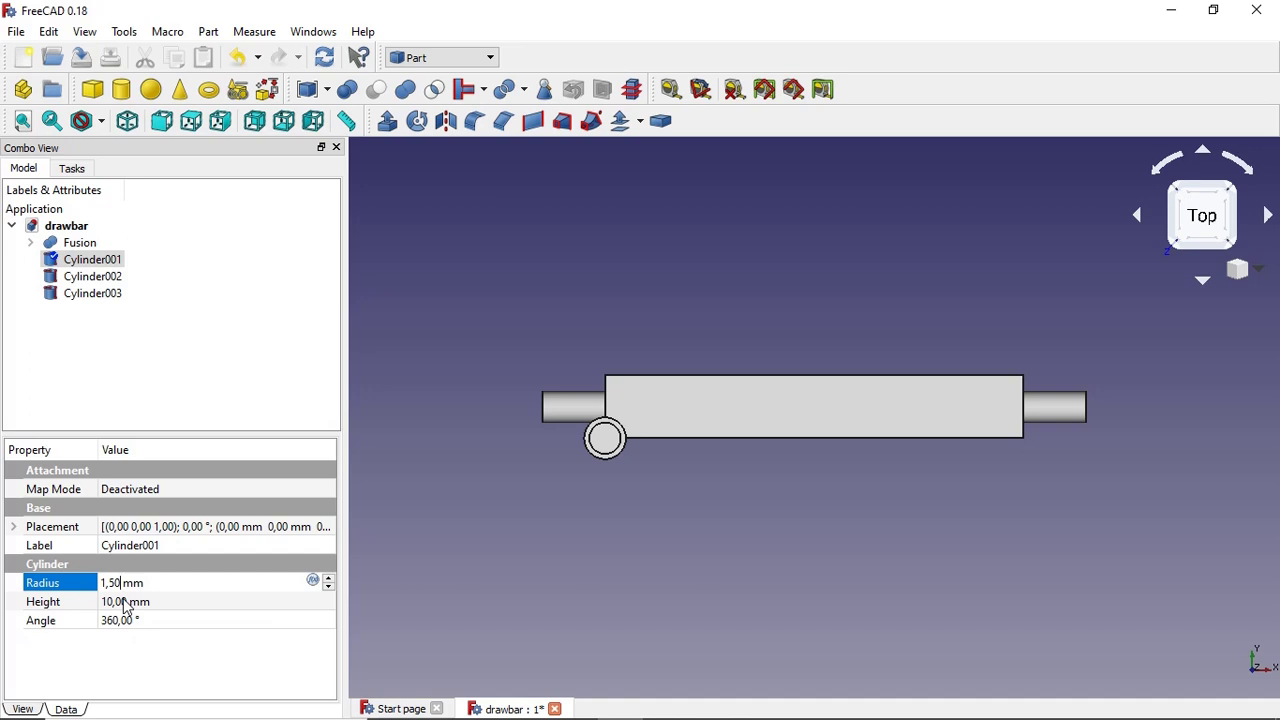
left_click(125, 603)
type("5")
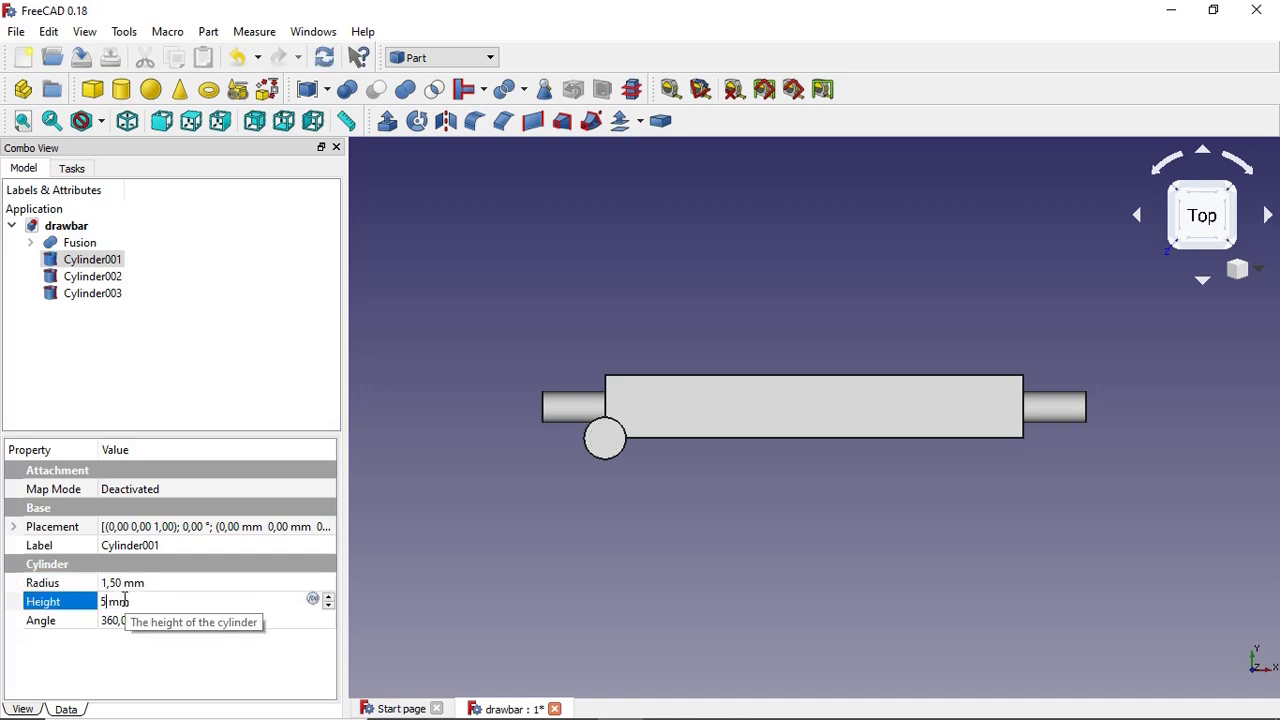
left_click(151, 659)
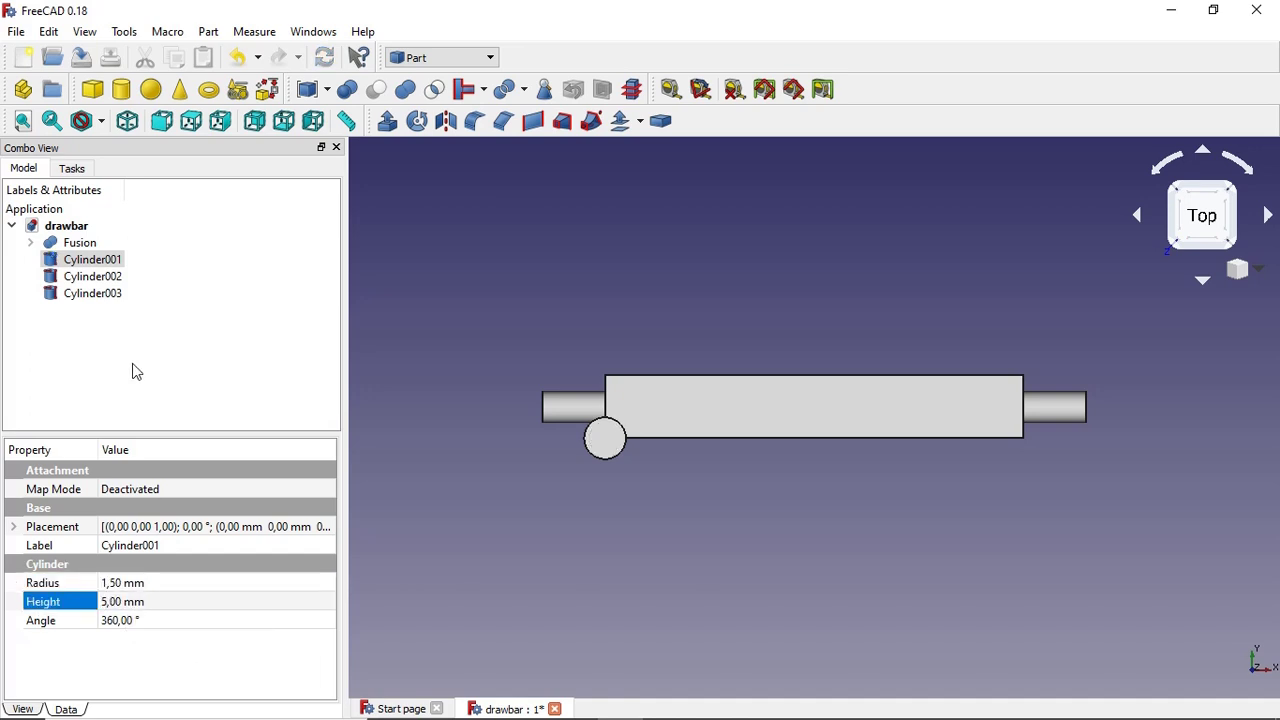
- Set Cylinder002 to radius 1,50 mm and height 5 mm
left_click(110, 276)
left_click(161, 590)
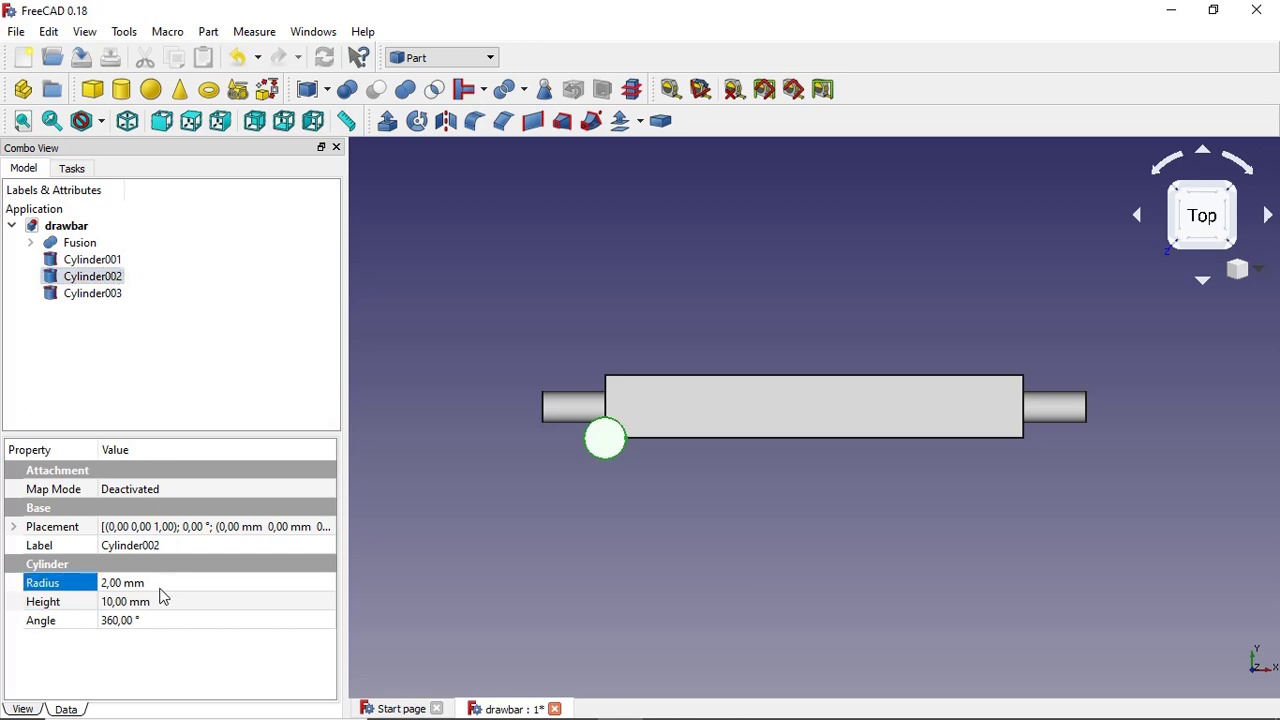
left_click(160, 589)
type("1")
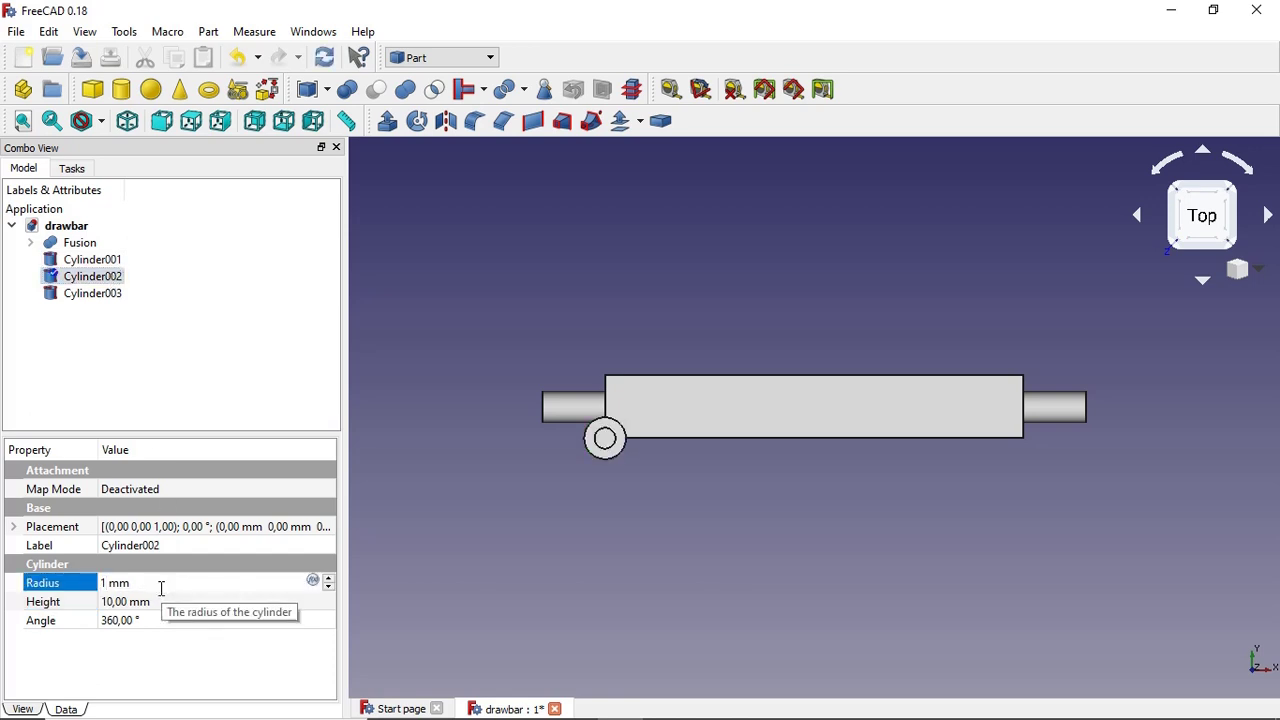
type(",50")
left_click(148, 604)
type("5")
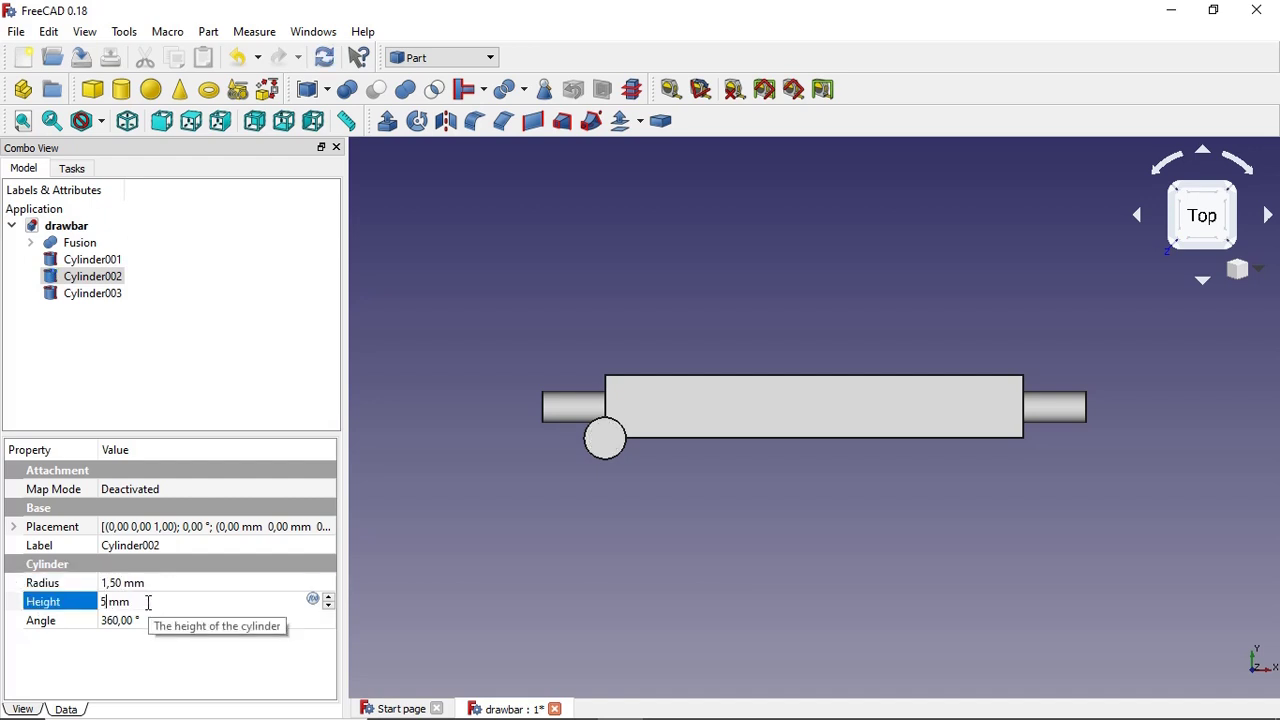
- Set Cylinder003 to radius 1,50 mm and height 5 mm
left_click(101, 296)
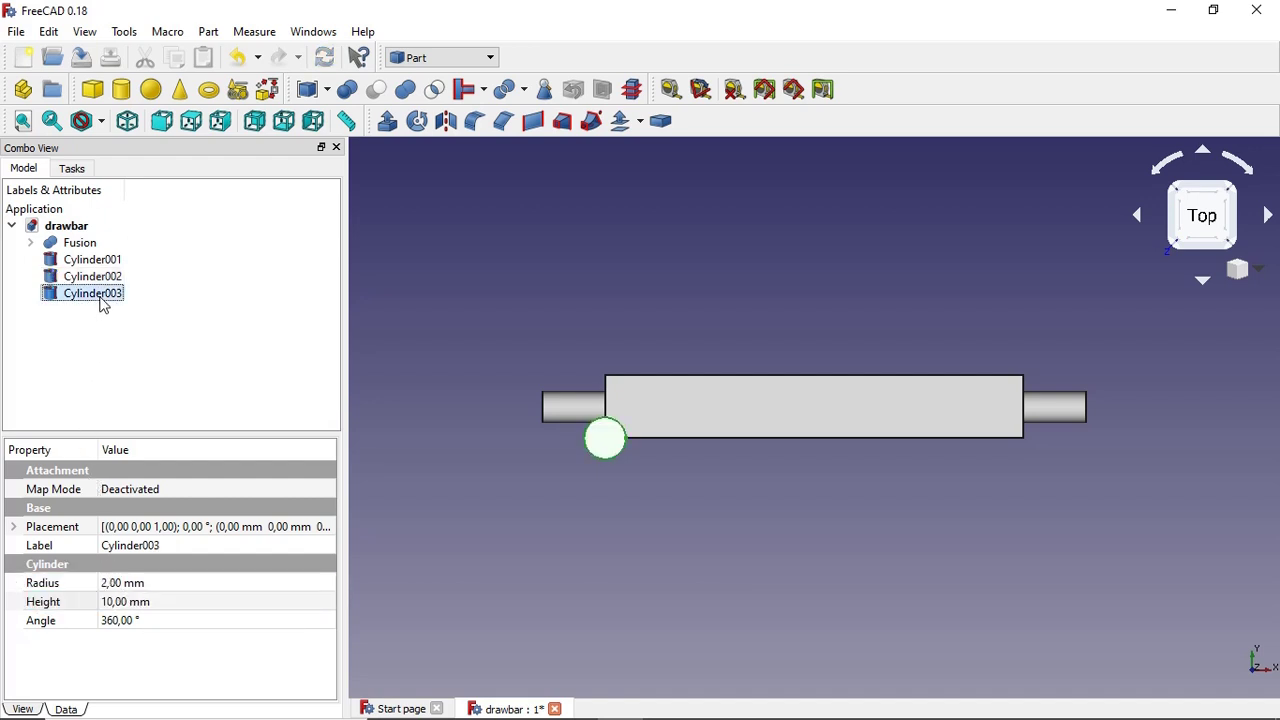
left_click(127, 586)
type("1")
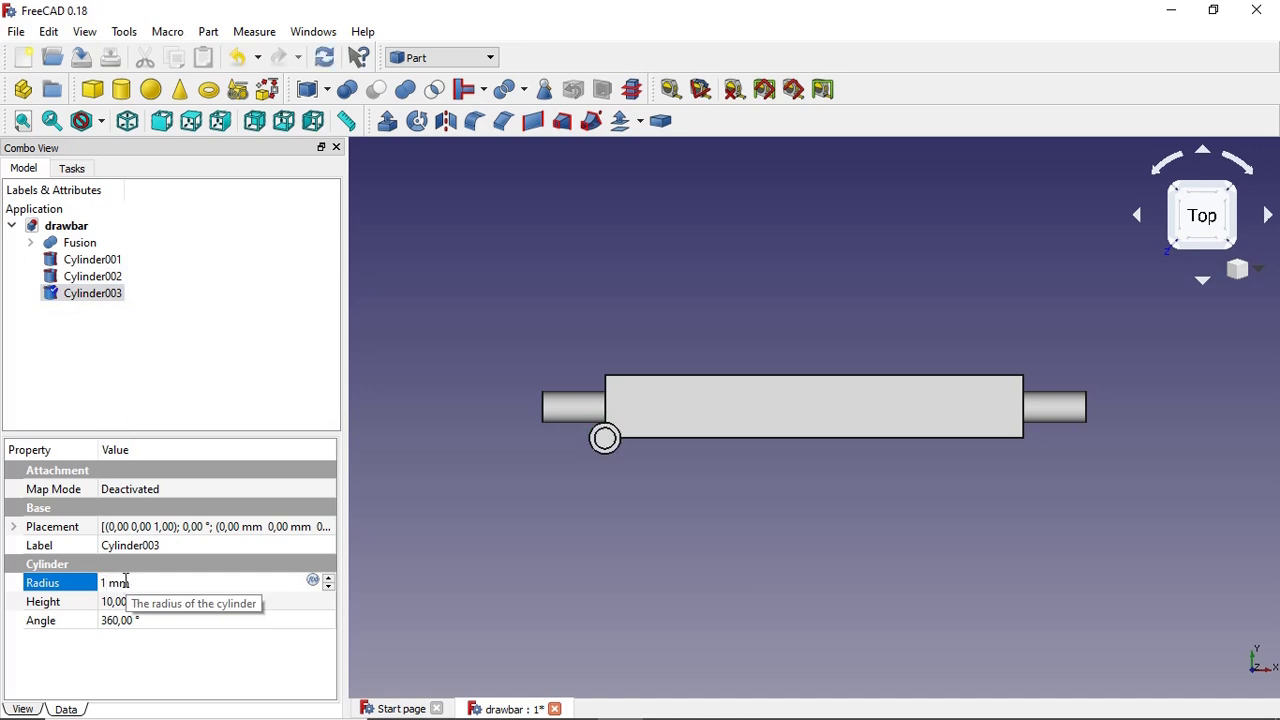
type(",50")
left_click(120, 604)
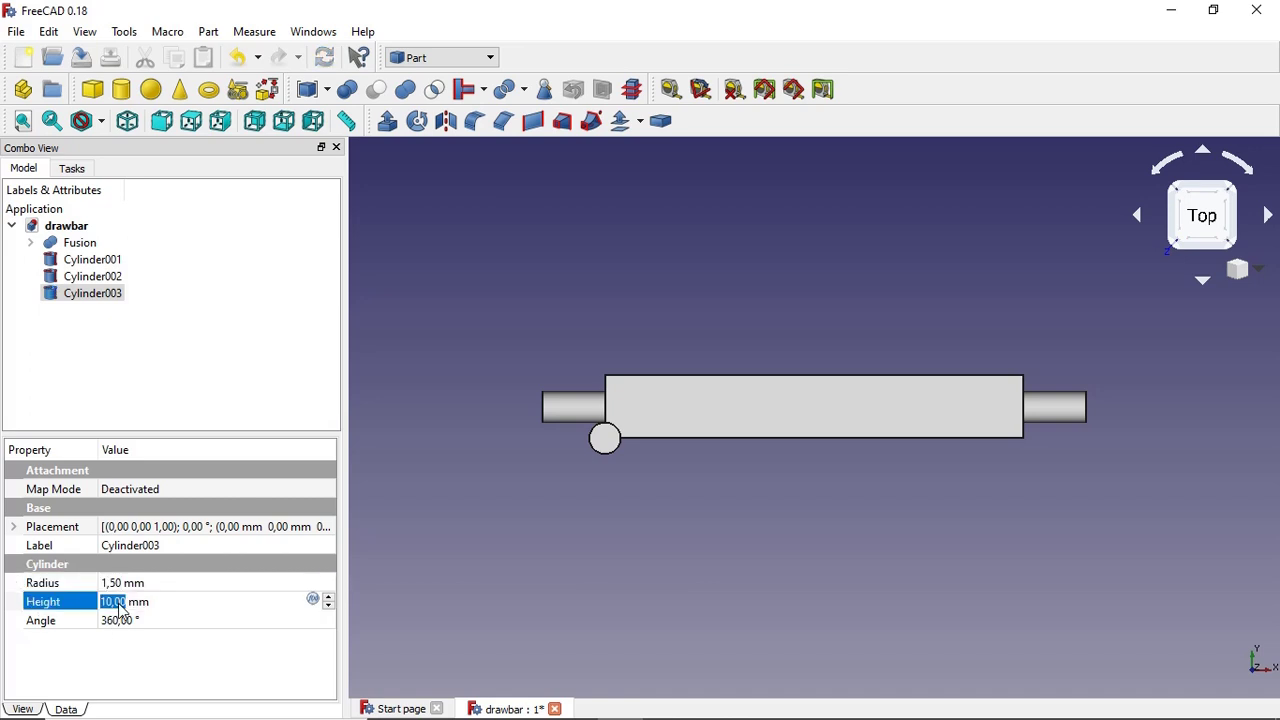
type("5")
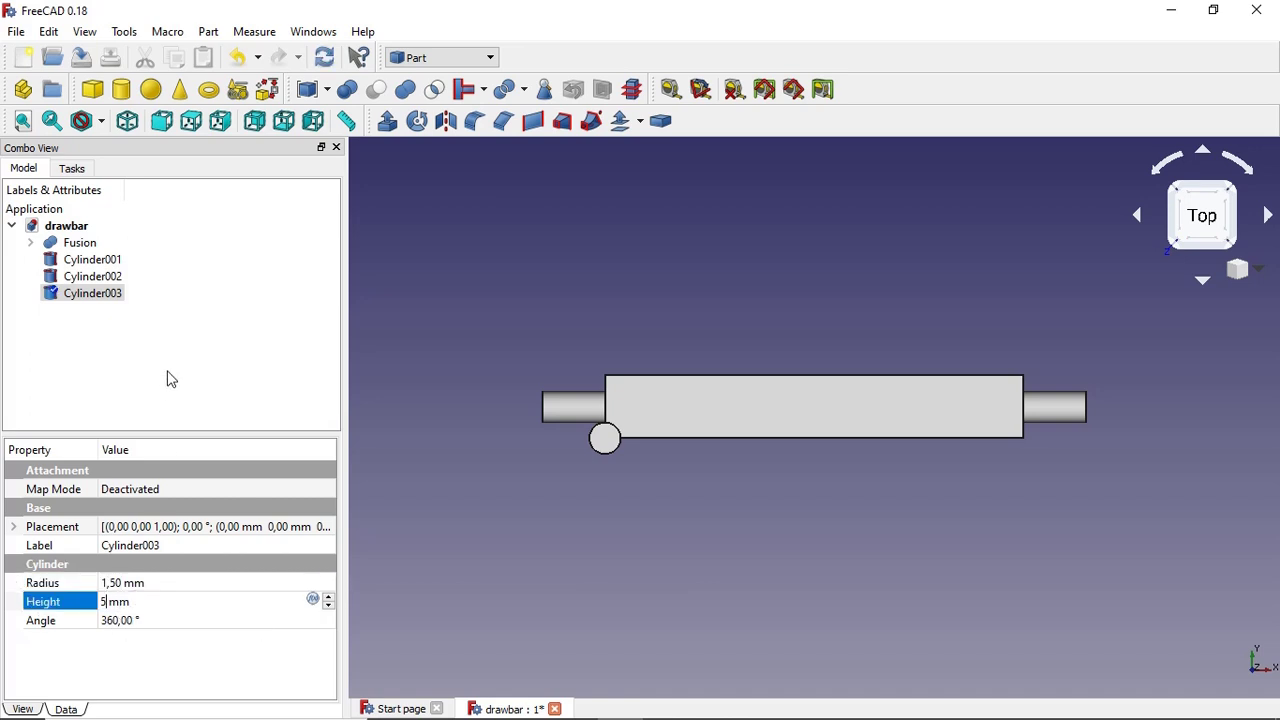
left_click(170, 379)
left_click(105, 262)
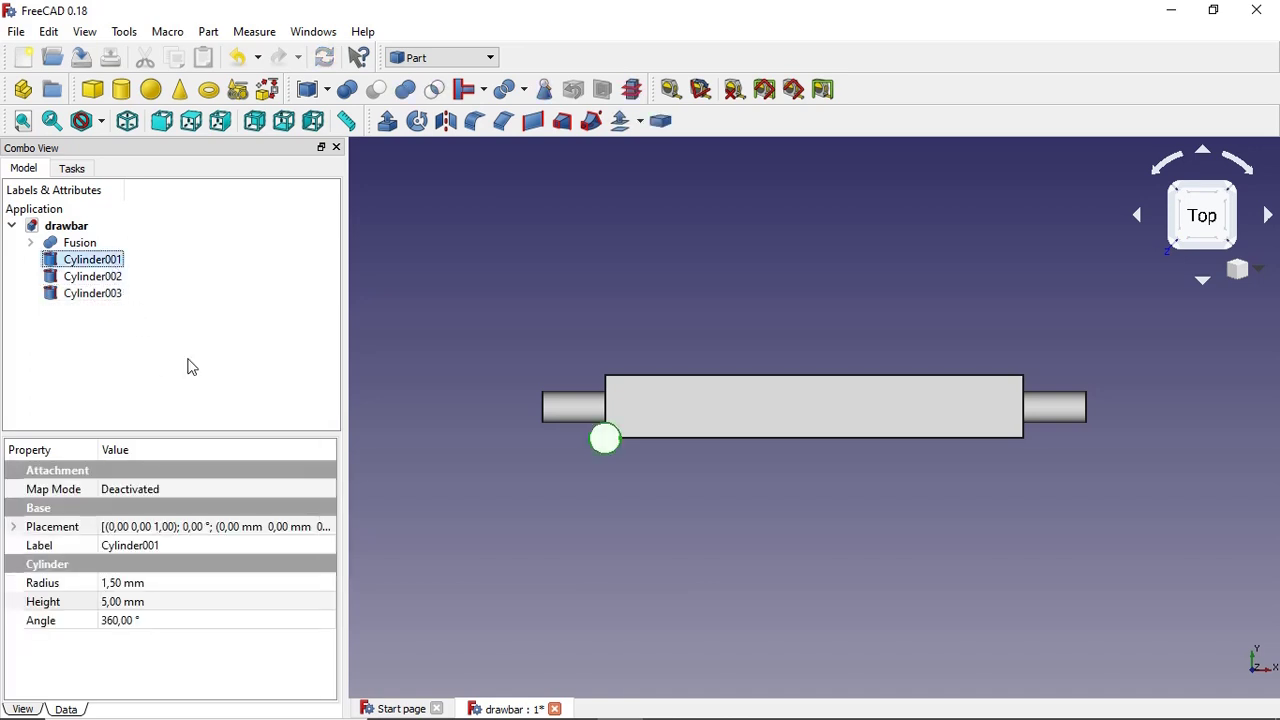
- Move Cylinder001 to X 10 mm, Y 3 mm through its Placement settings
left_click(332, 527)
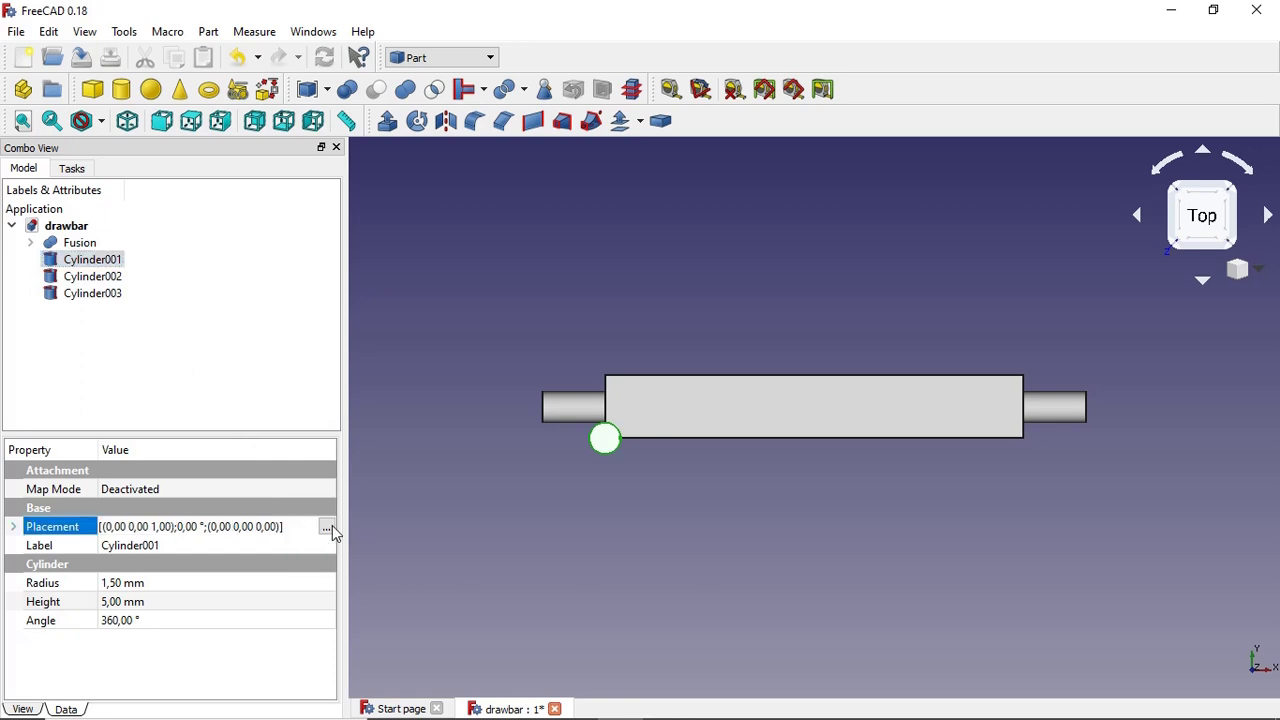
left_click(330, 528)
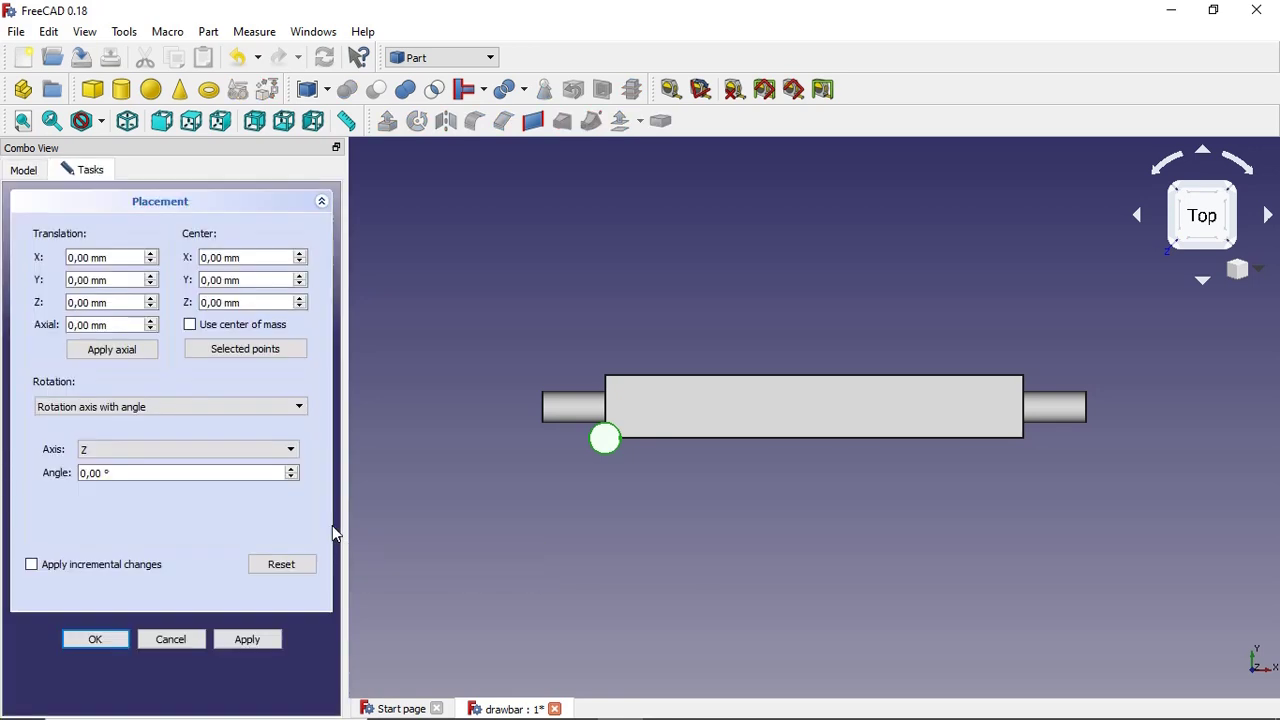
left_click(146, 280)
type("2")
left_click(150, 278)
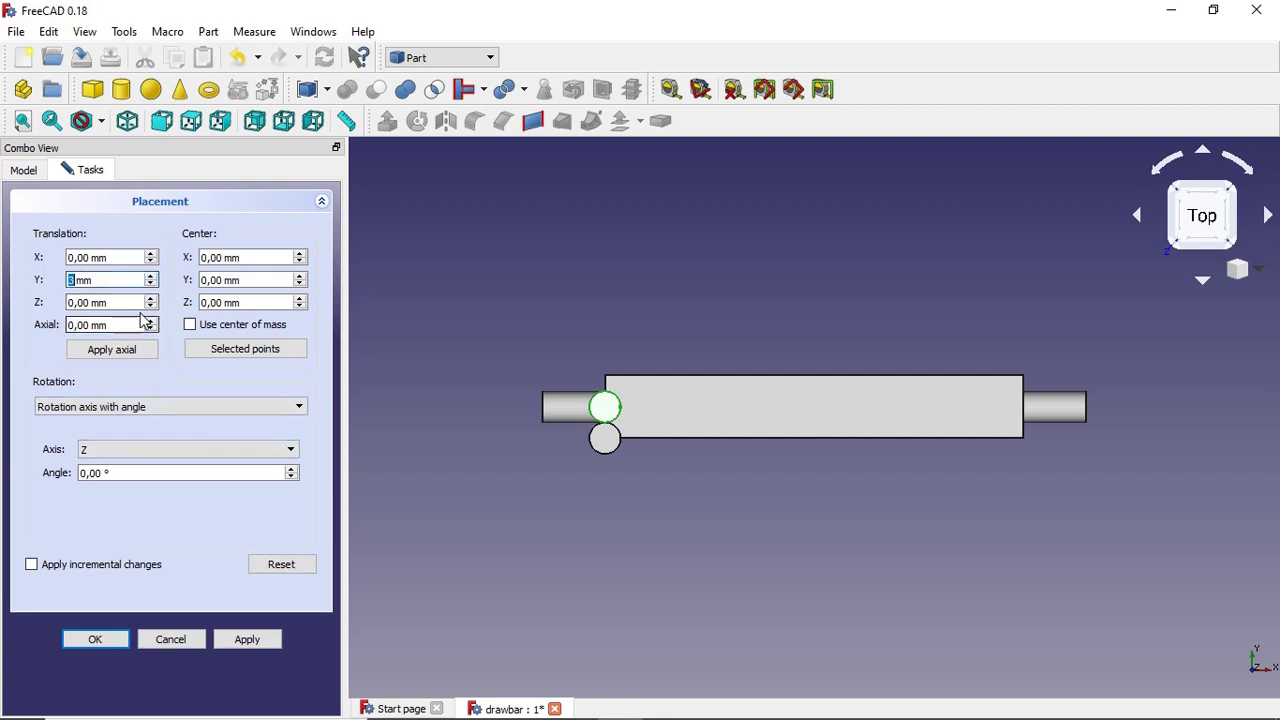
key("shift+Tab")
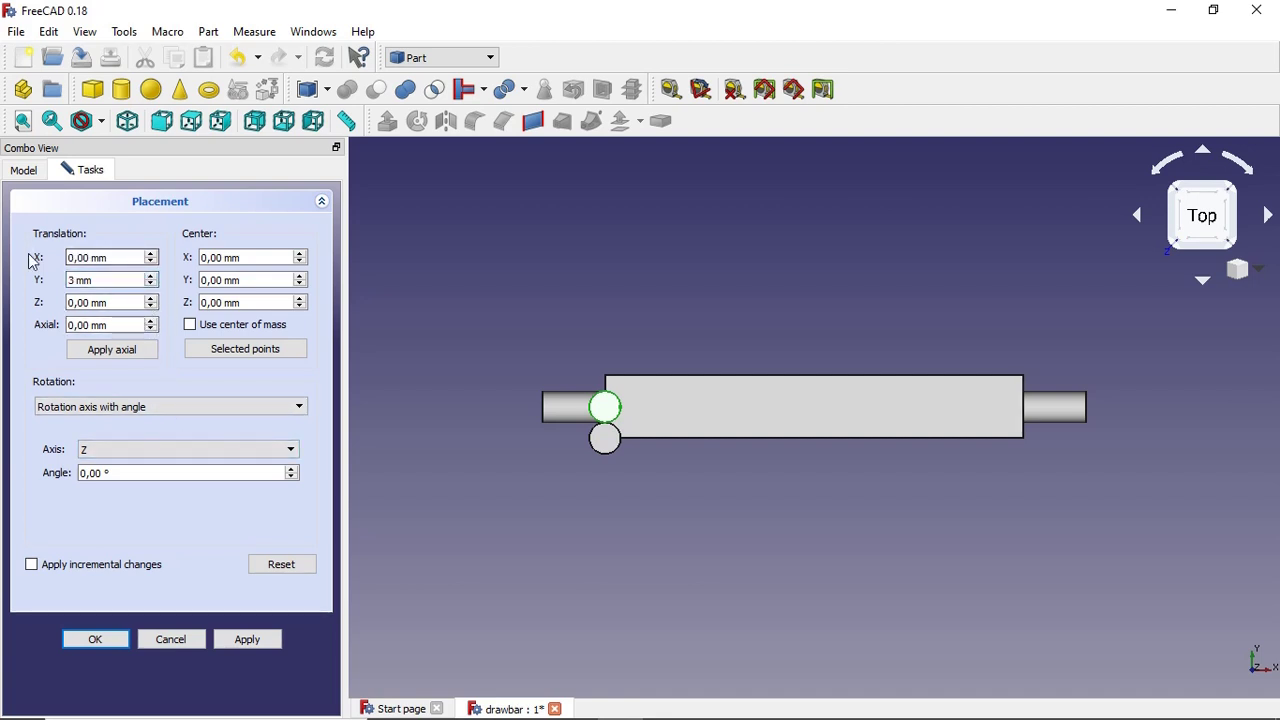
left_click(111, 258)
left_click_drag(111, 258, 47, 252)
type("10")
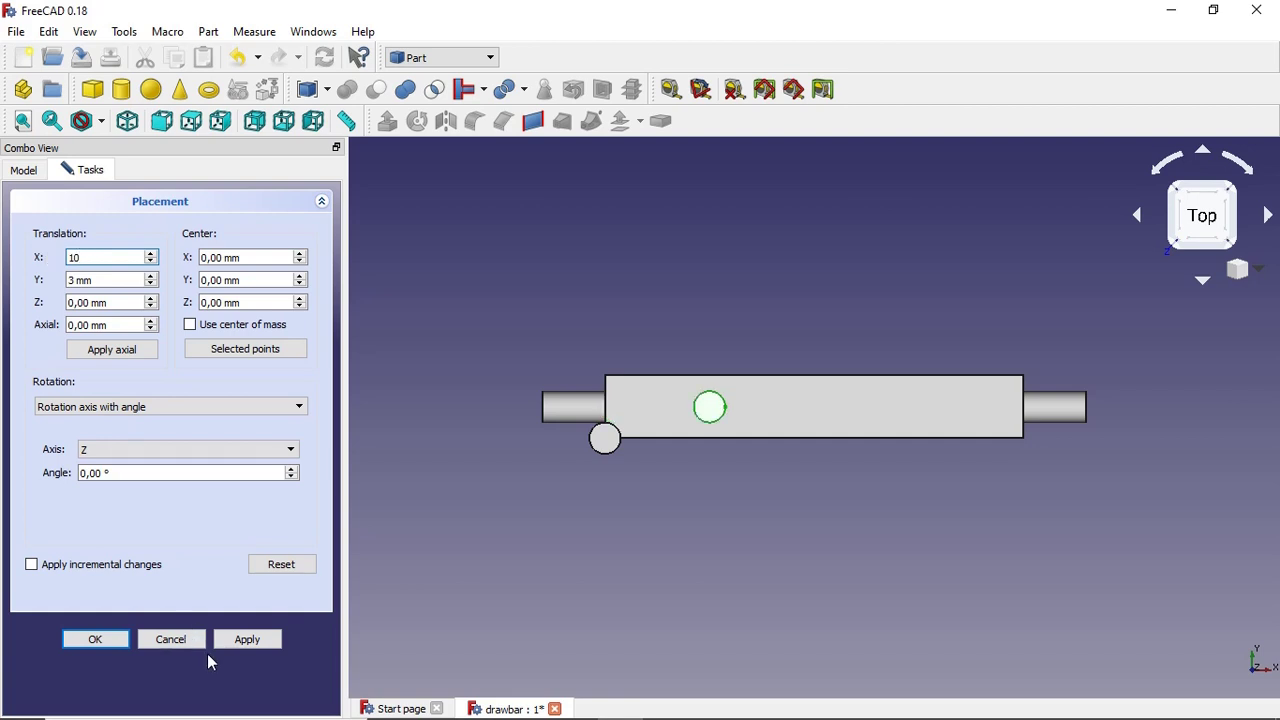
left_click(224, 645)
left_click(116, 641)
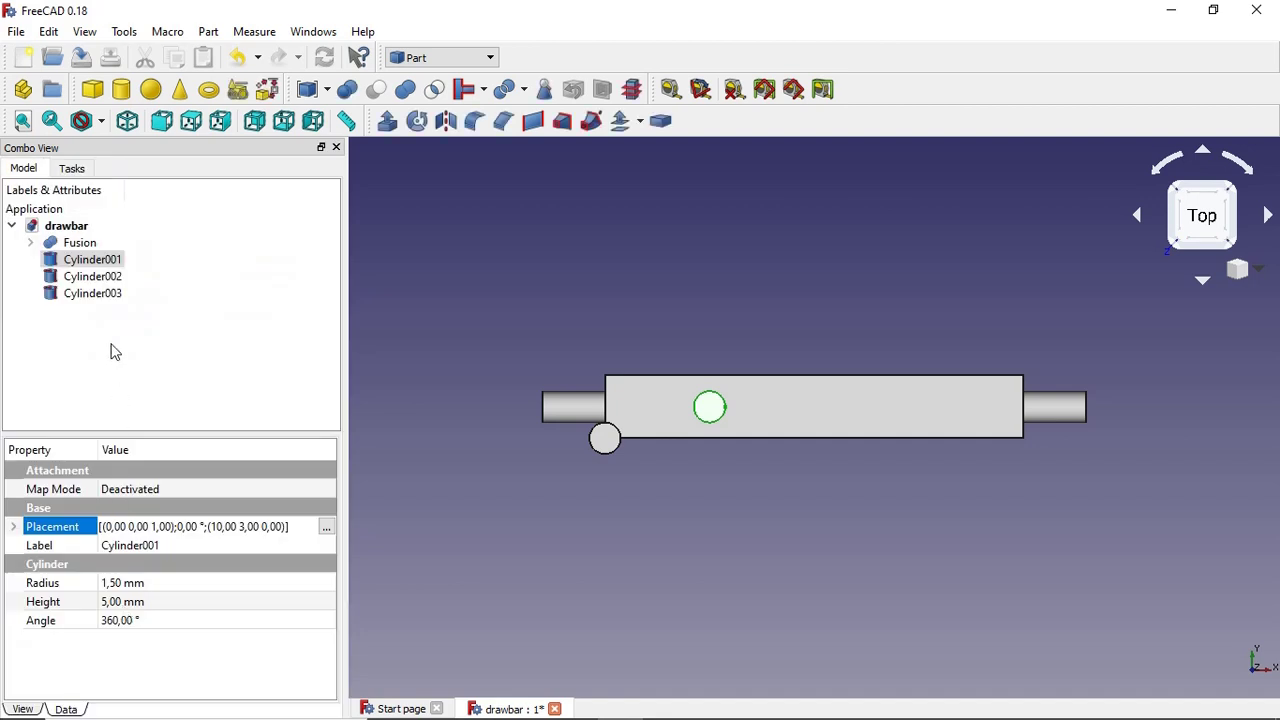
- Position Cylinder002 at X 20 mm, Y 3 mm and apply the placement
left_click(112, 278)
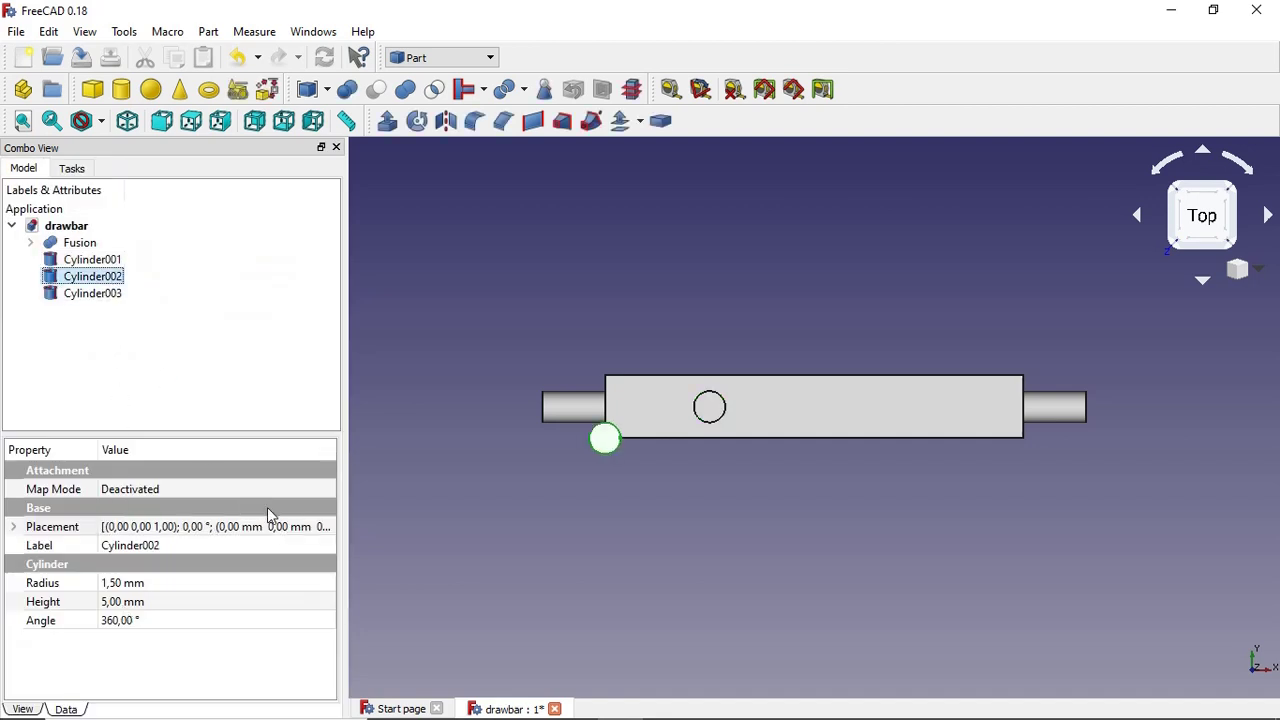
left_click(327, 526)
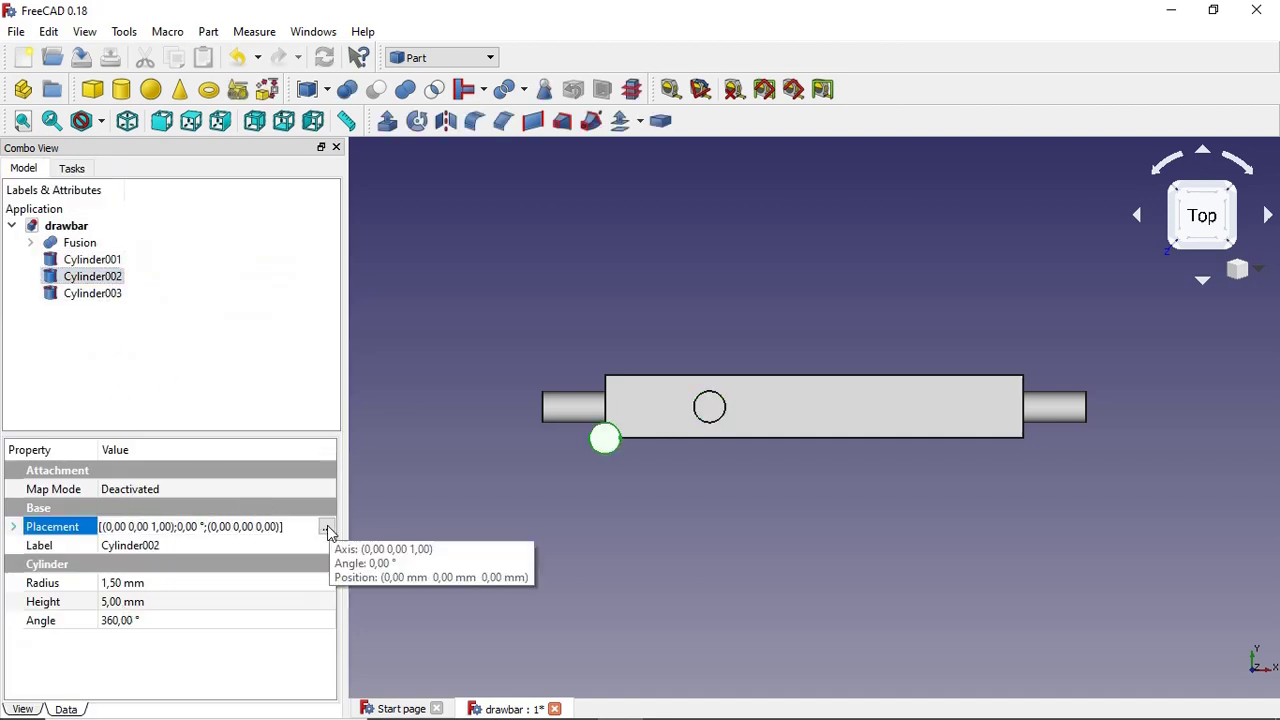
left_click(327, 526)
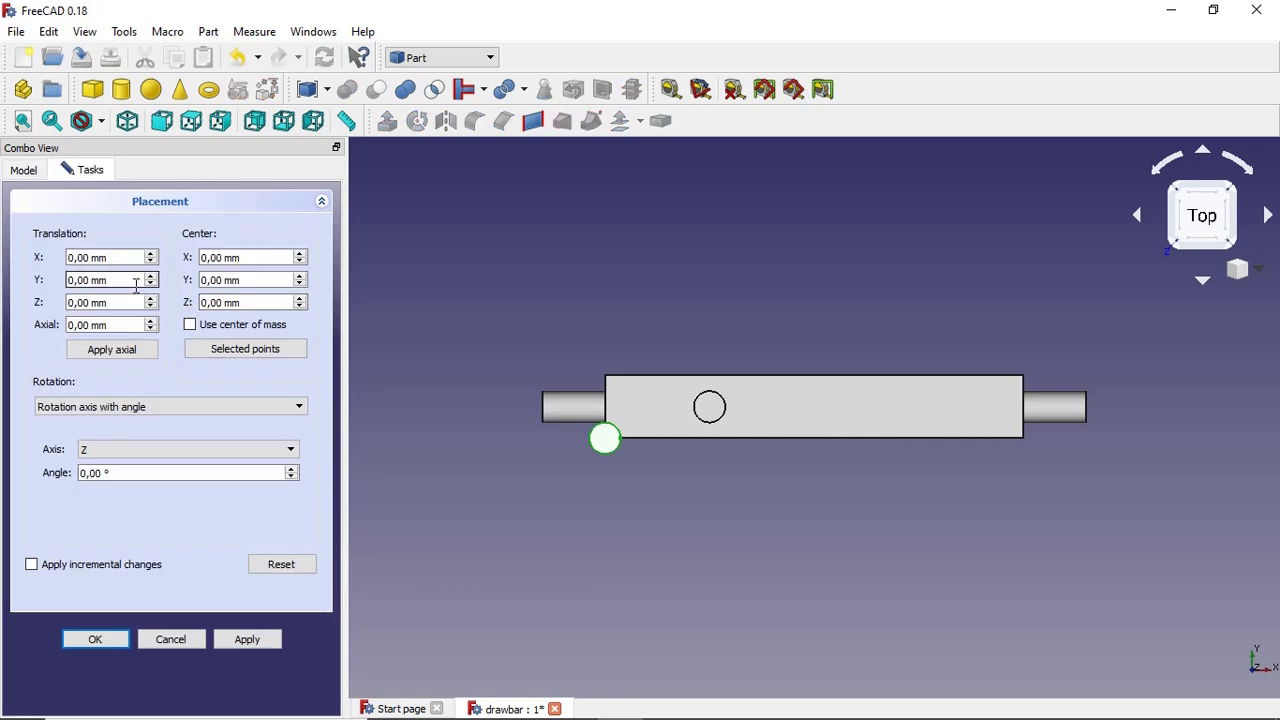
triple_click(103, 280)
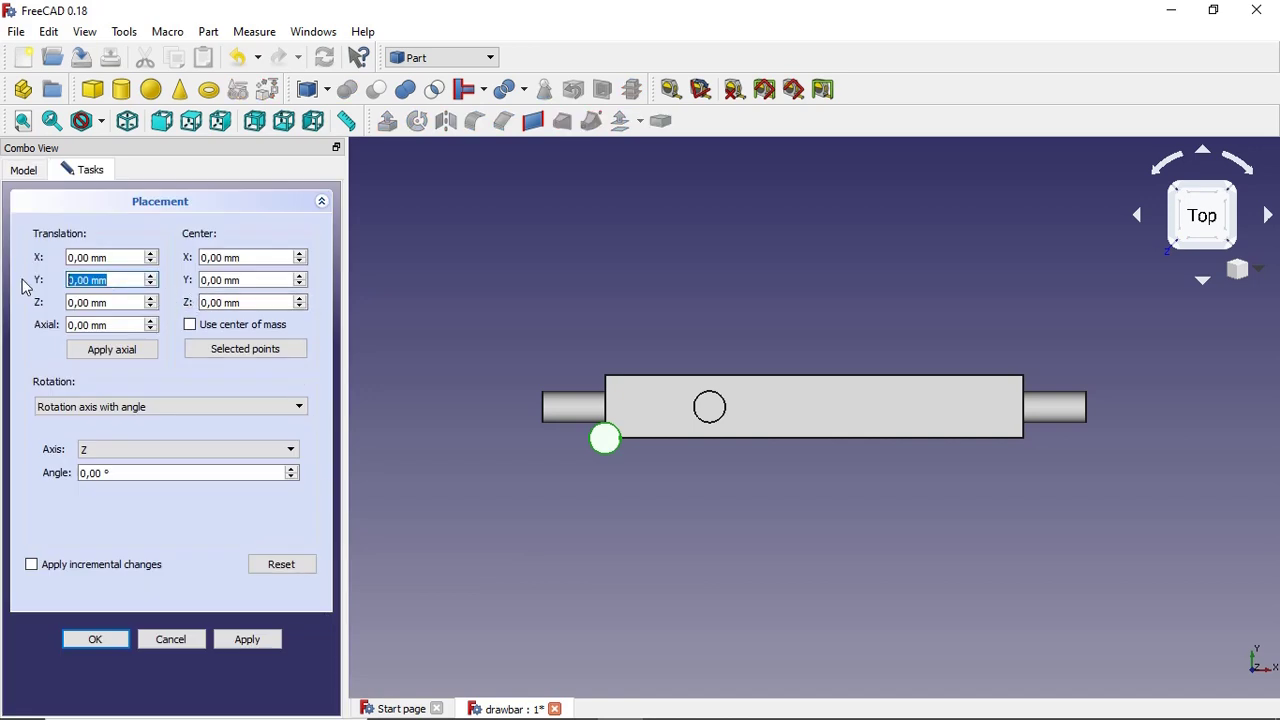
type("3")
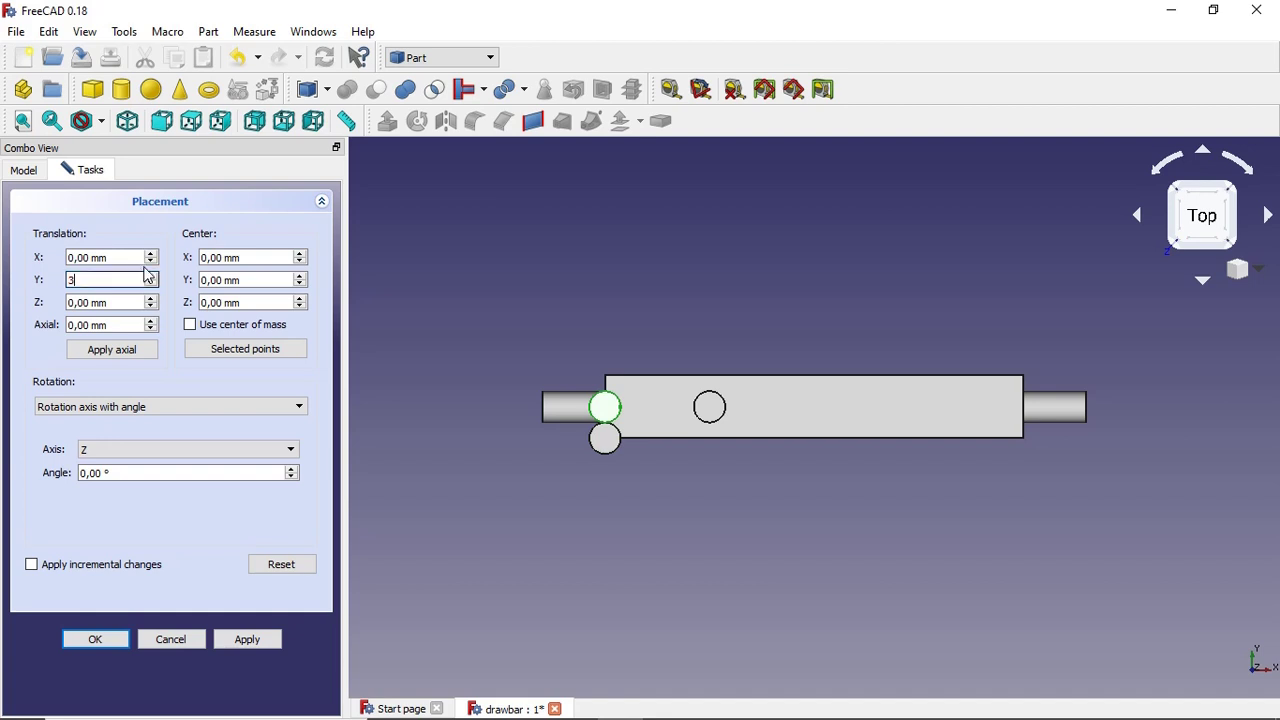
key("shift+Tab")
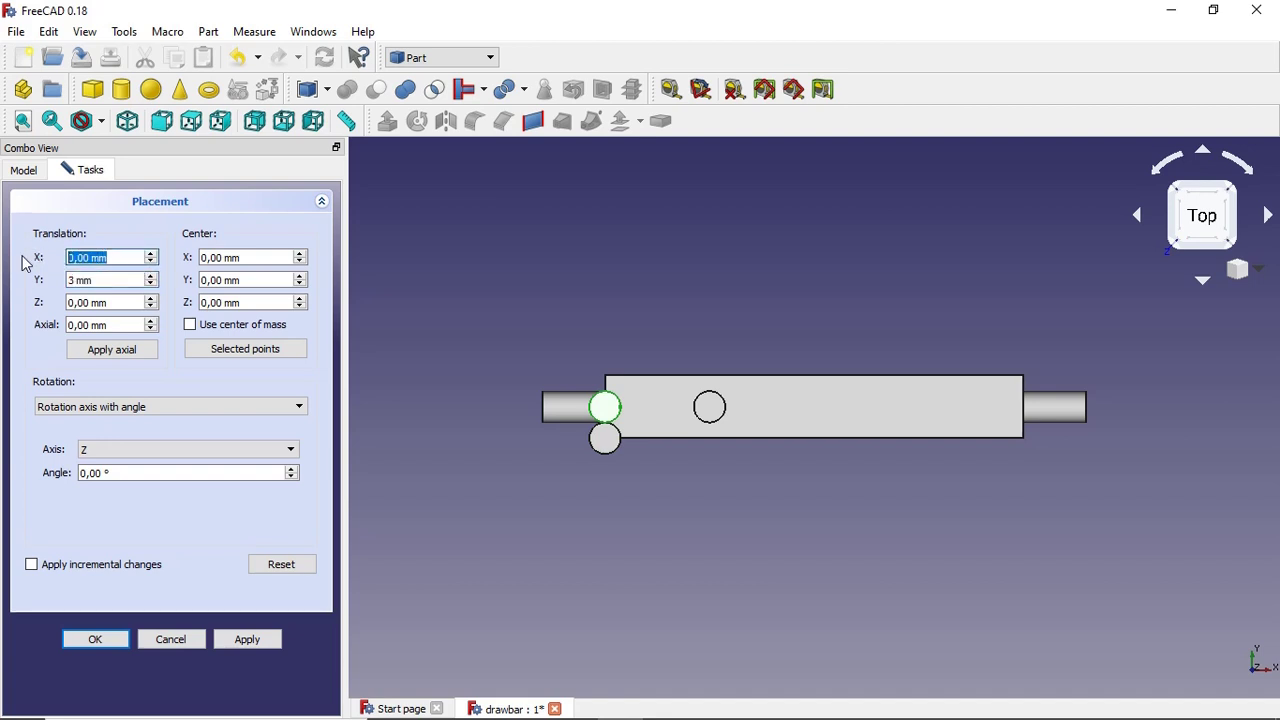
type("20")
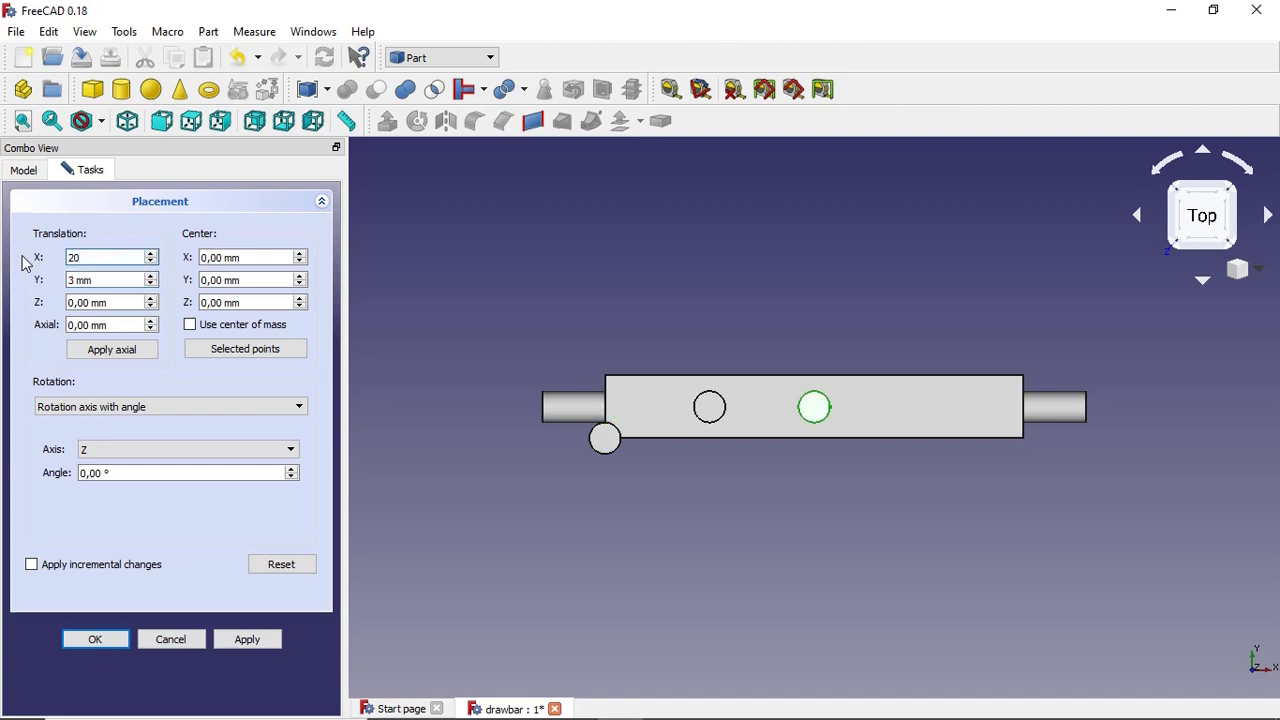
left_click(235, 638)
left_click(93, 639)
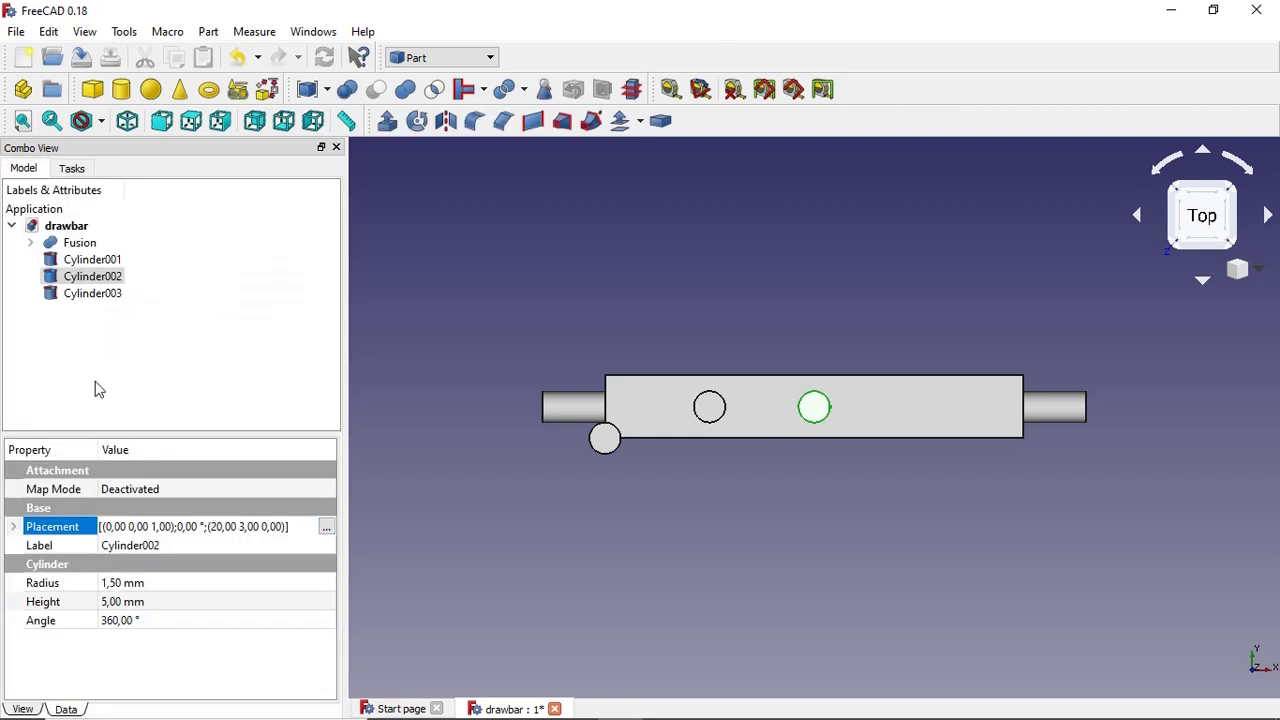
- Position Cylinder003 at X 30 mm, Y 3 mm and apply the placement
left_click(109, 300)
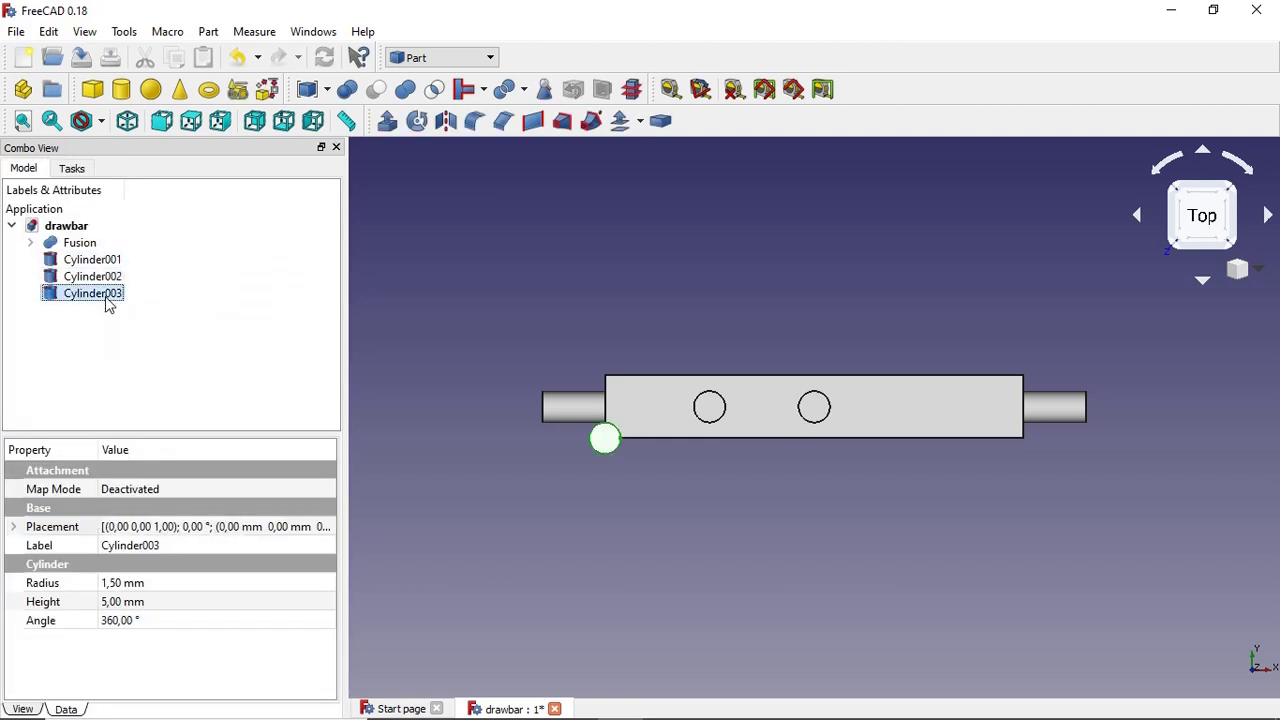
left_click(328, 527)
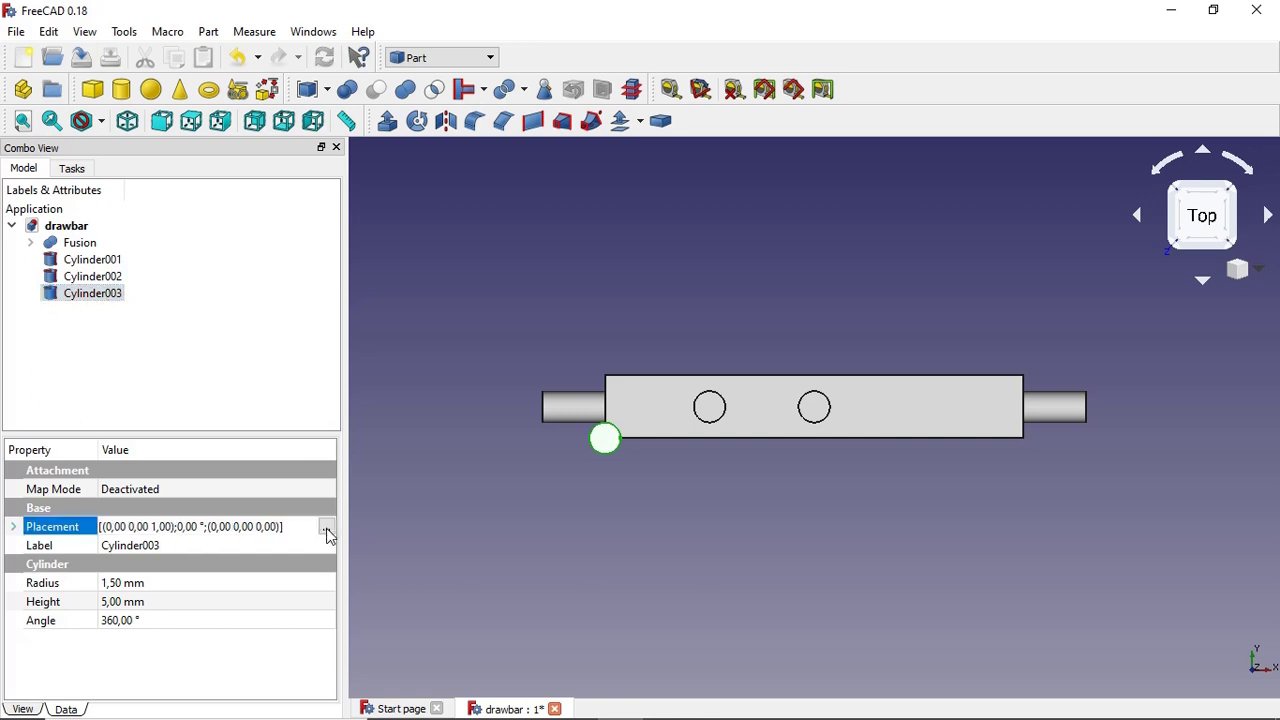
left_click(328, 527)
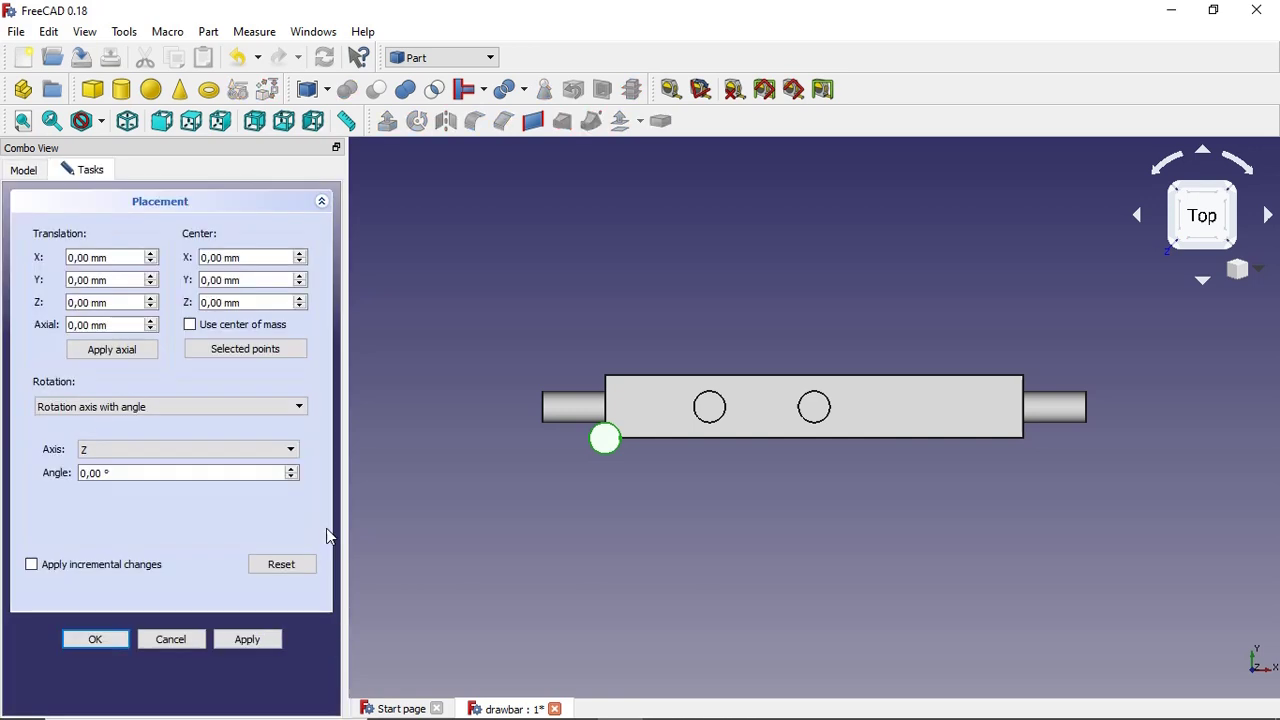
triple_click(107, 258)
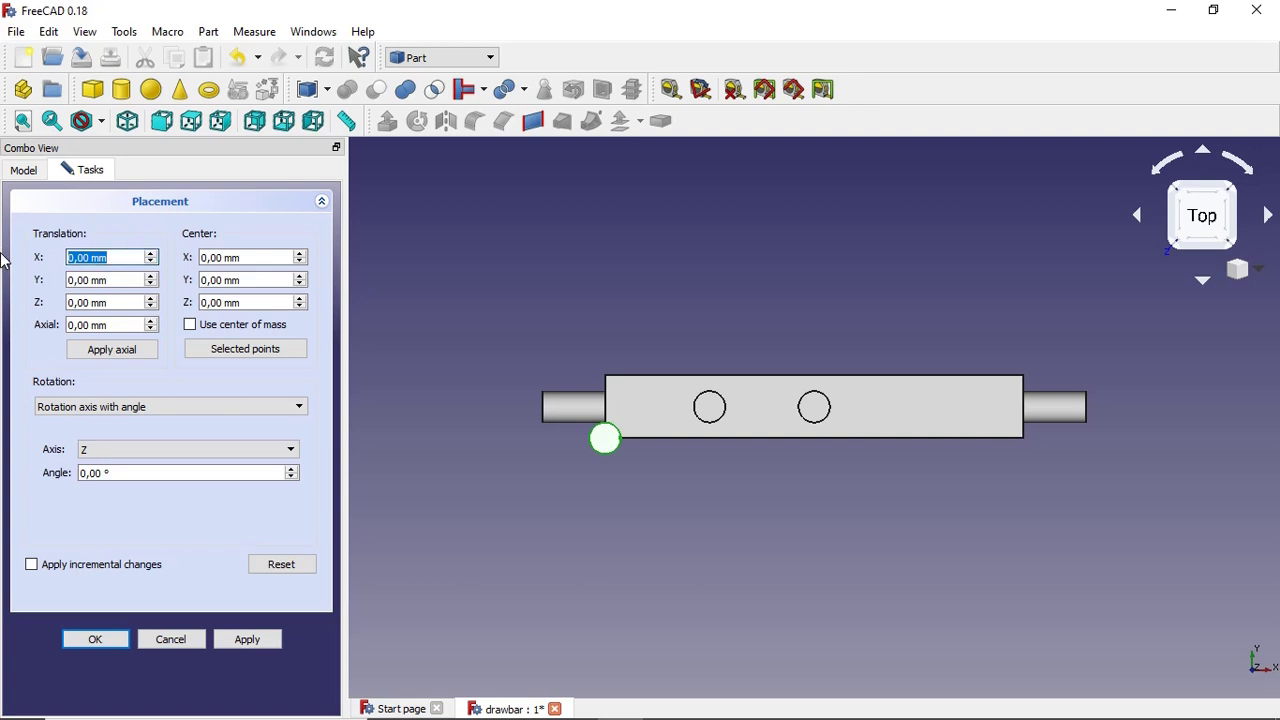
type("30")
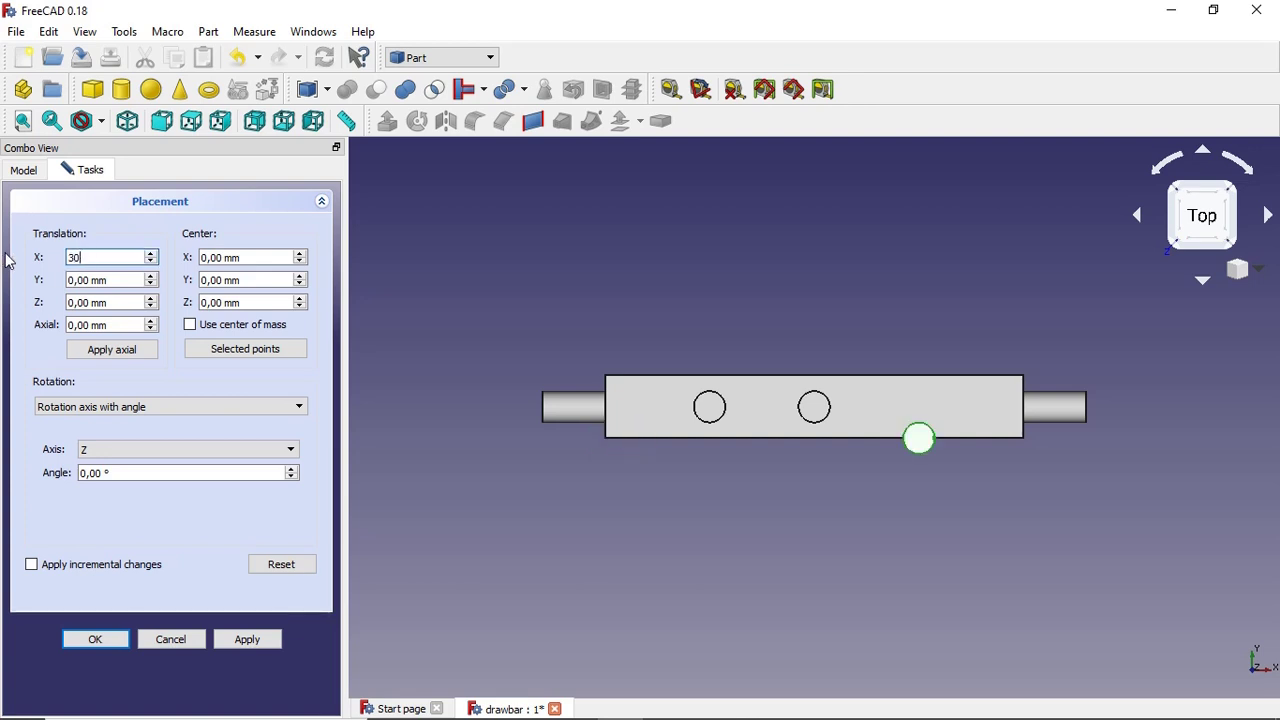
triple_click(113, 281)
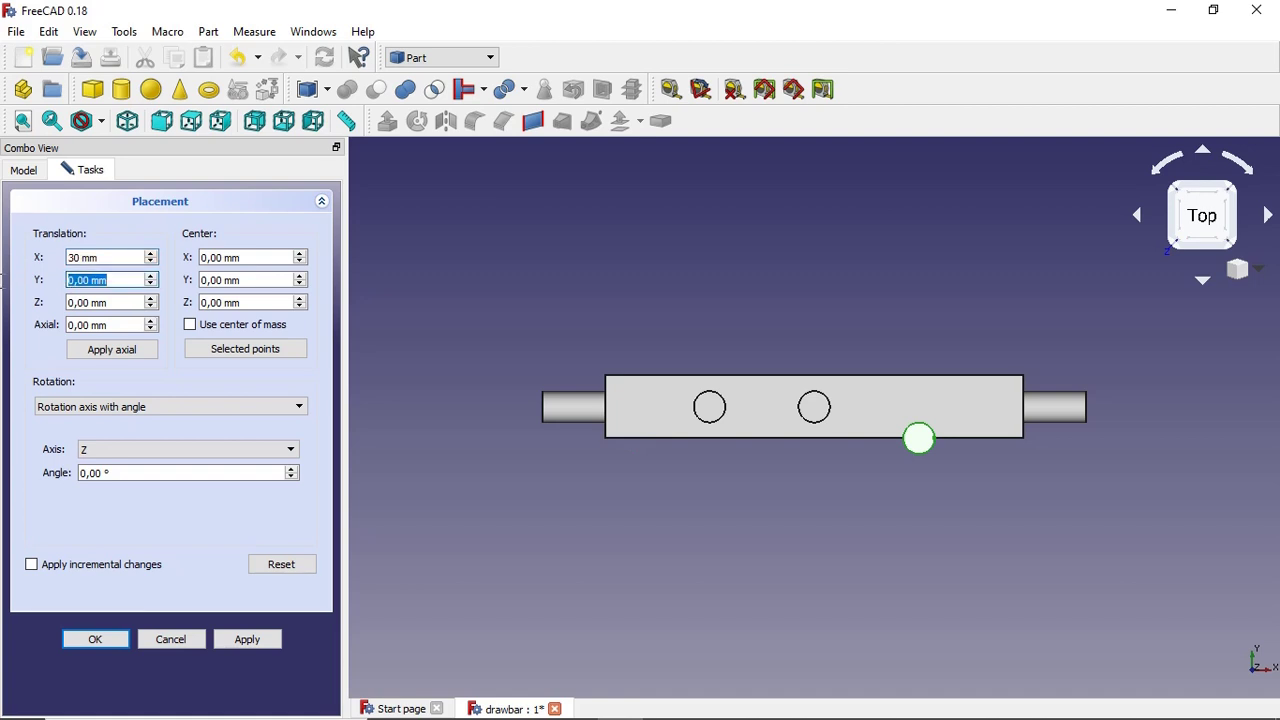
type("6")
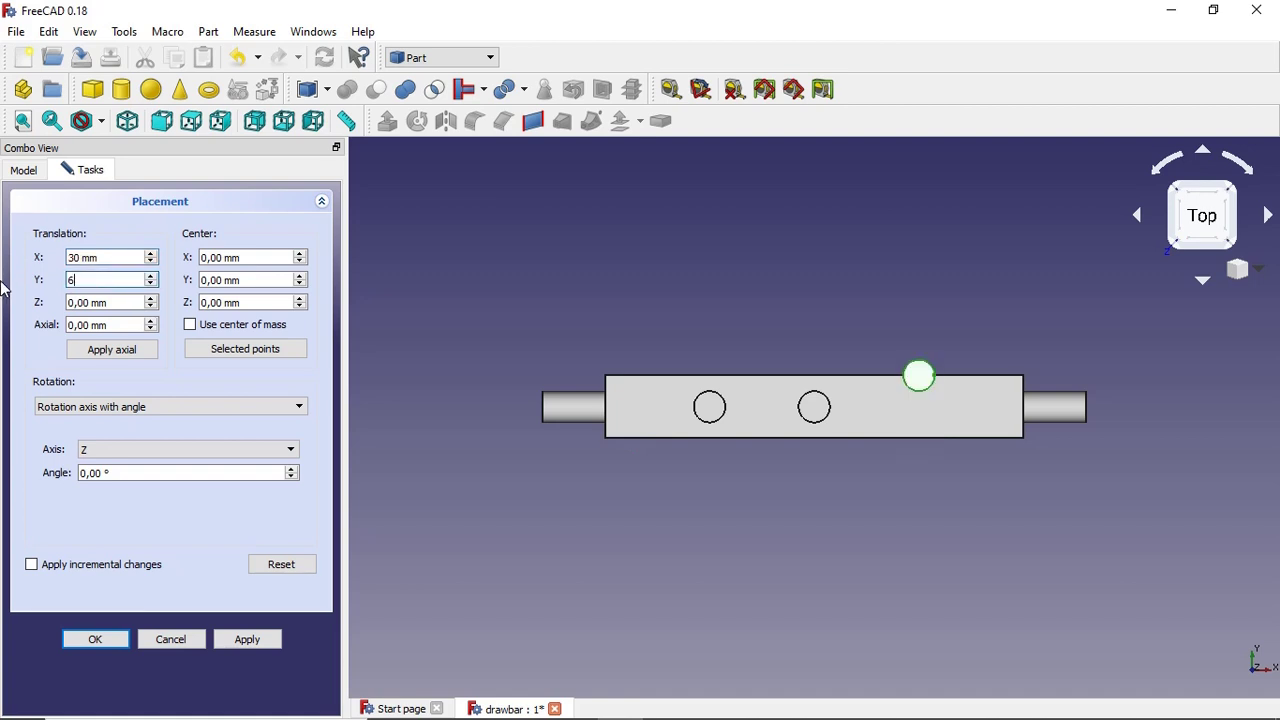
key("BackSpace")
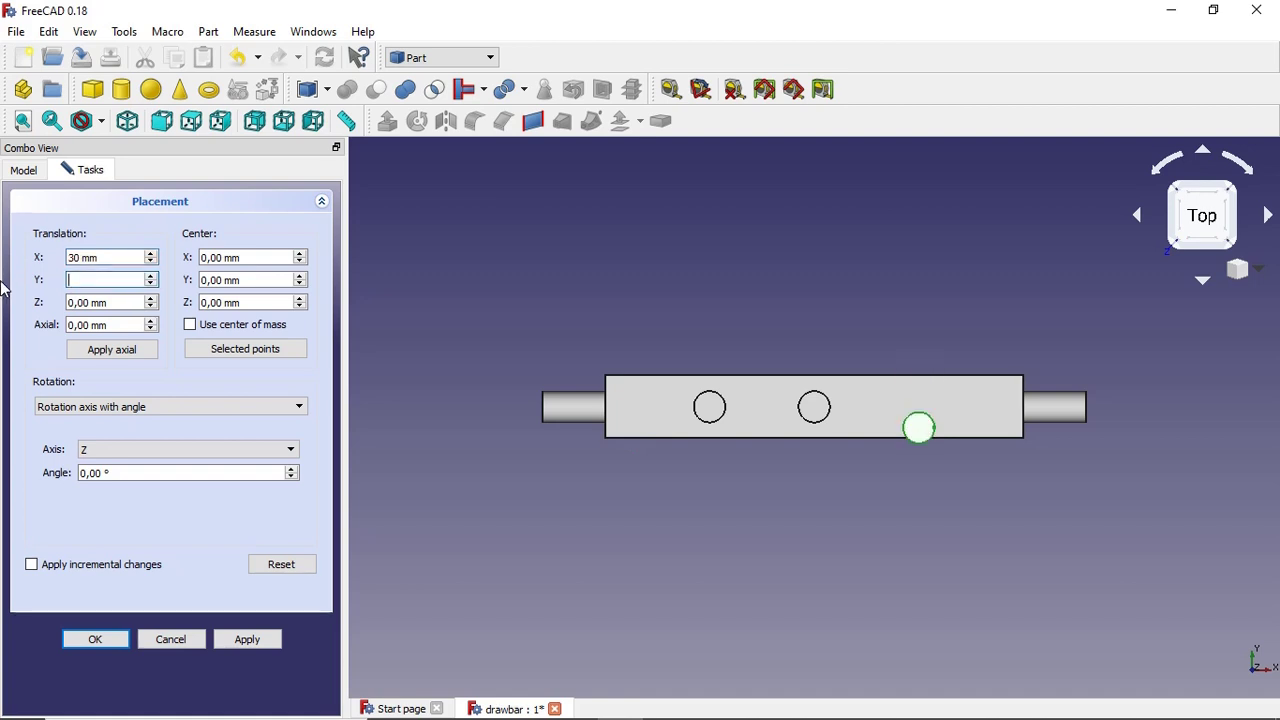
type("3")
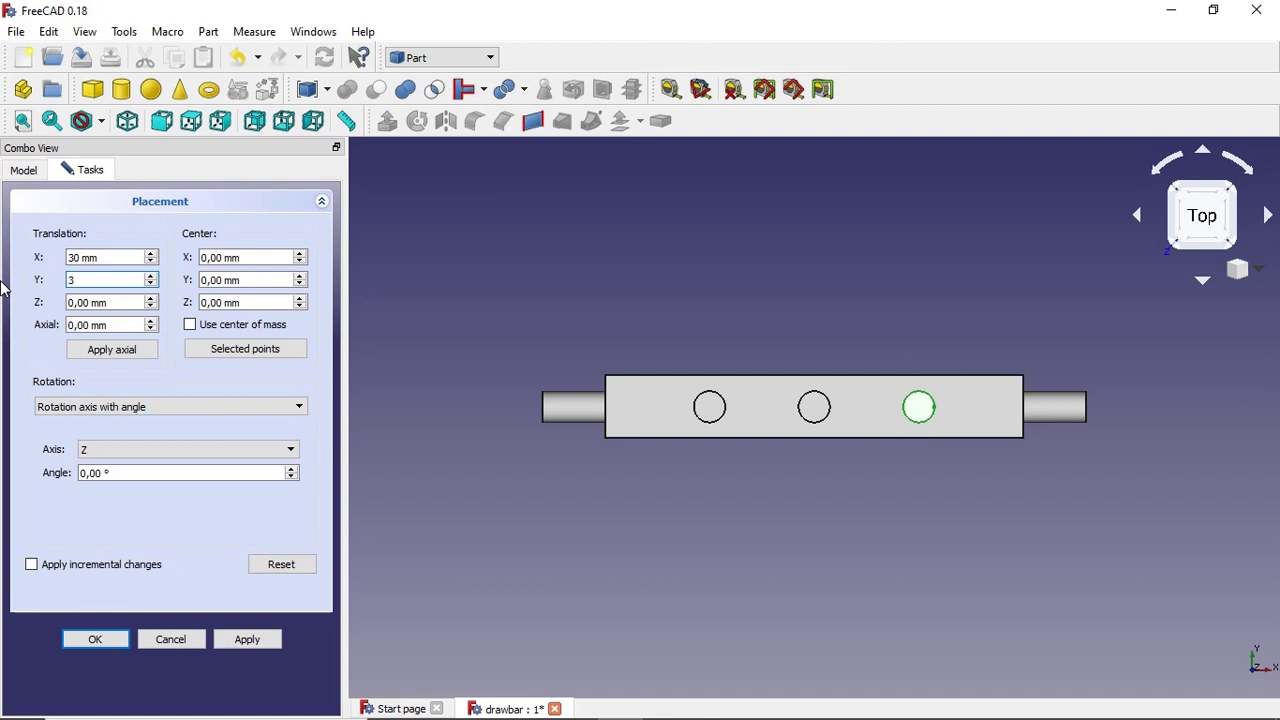
left_click(236, 644)
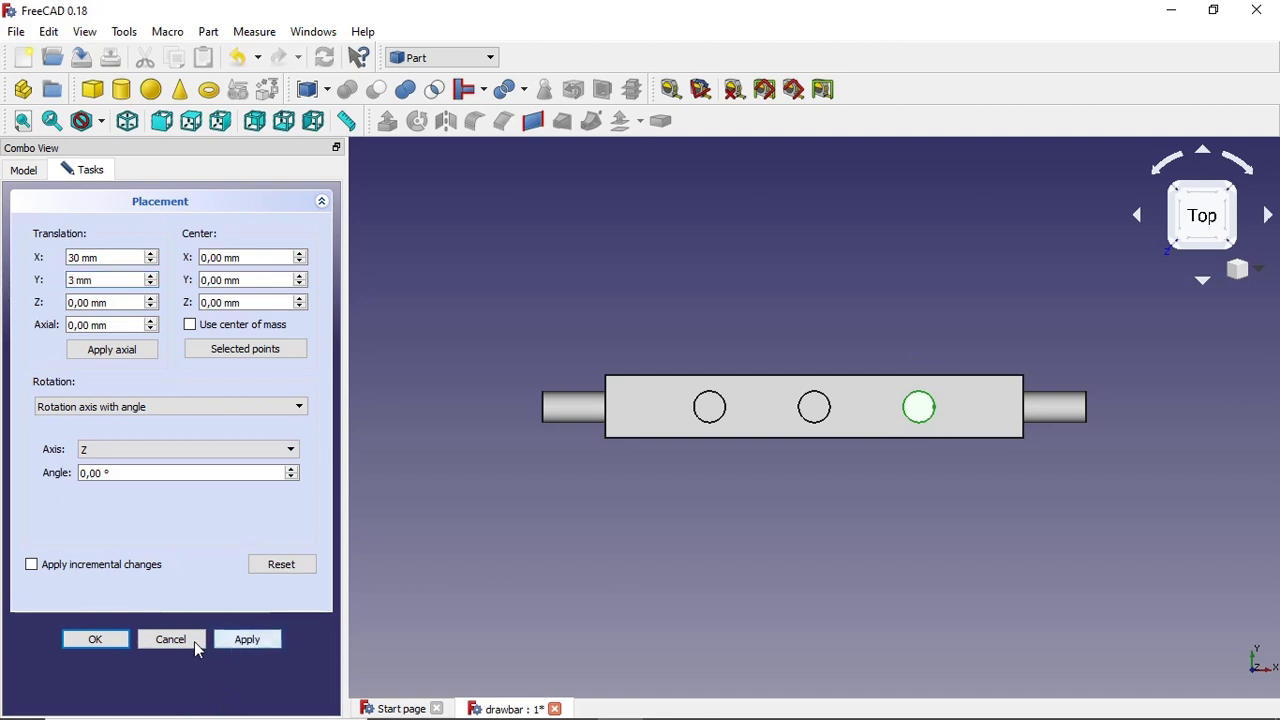
left_click(106, 640)
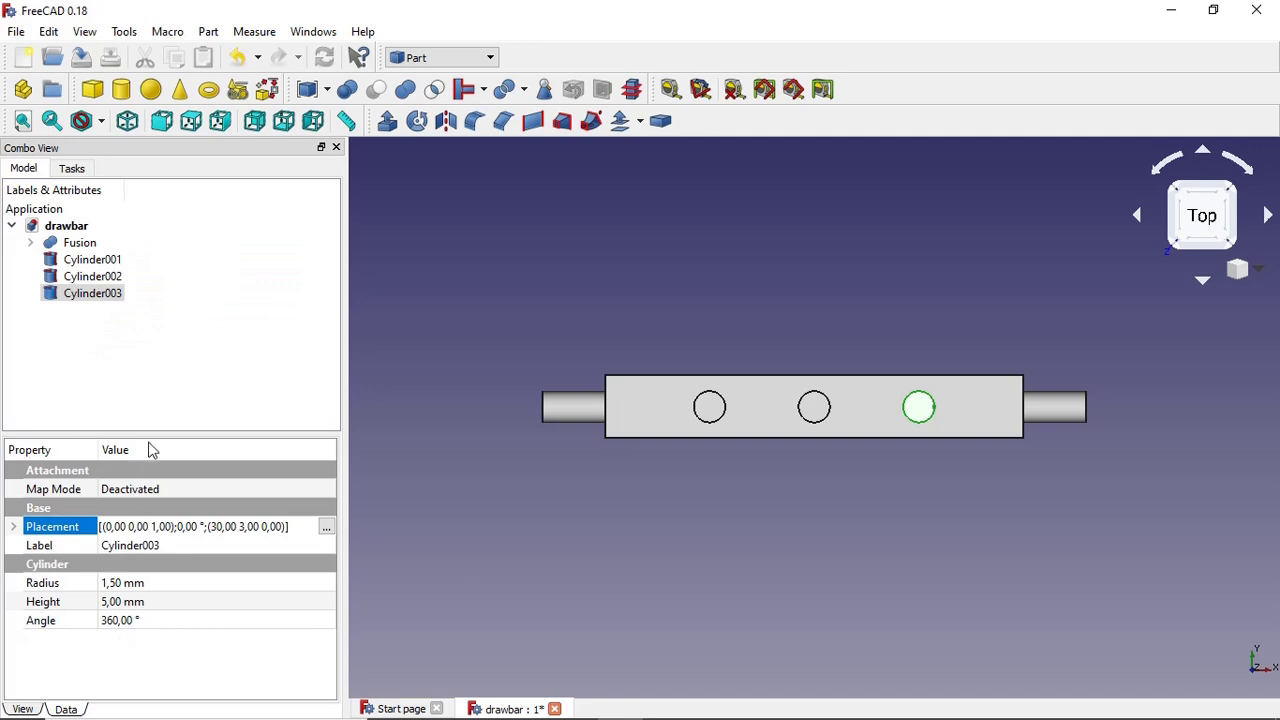
left_click(160, 384)
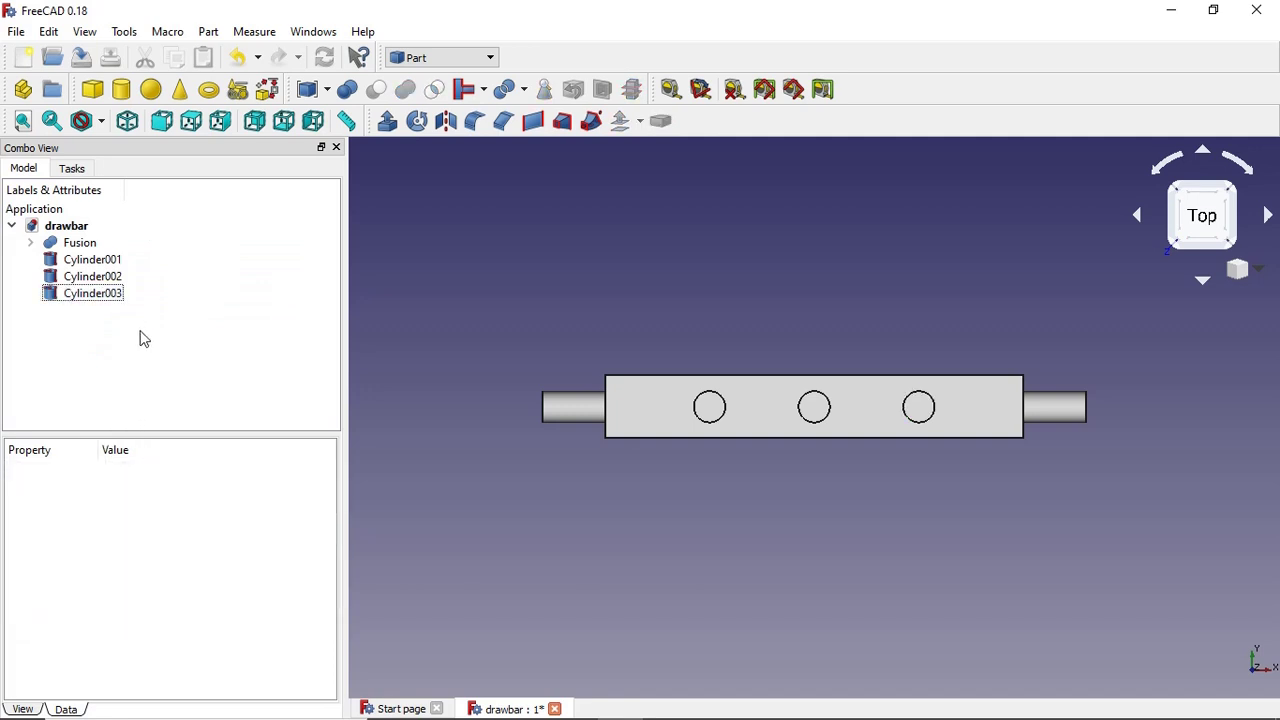
- Cut Cylinder001, Cylinder002 and Cylinder003 from the Fusion in succession, ending with Cut002
left_click(79, 247)
left_click(82, 262, "ctrl")
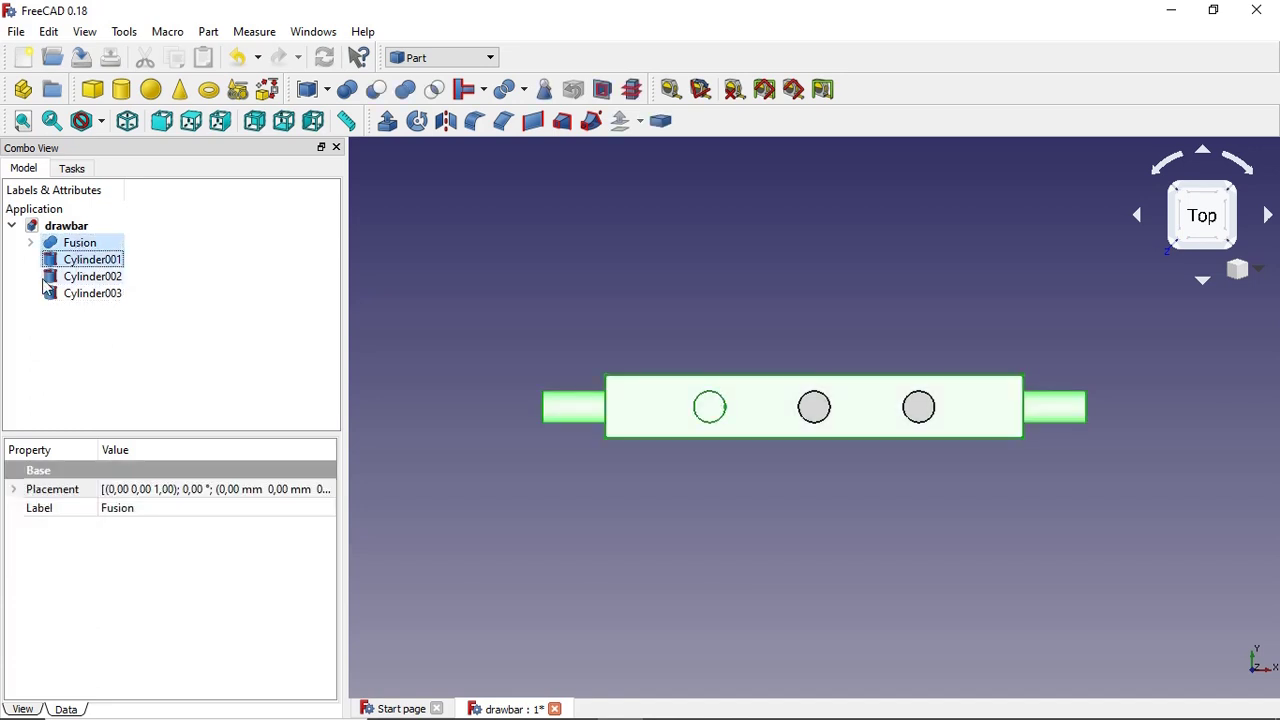
left_click(375, 91)
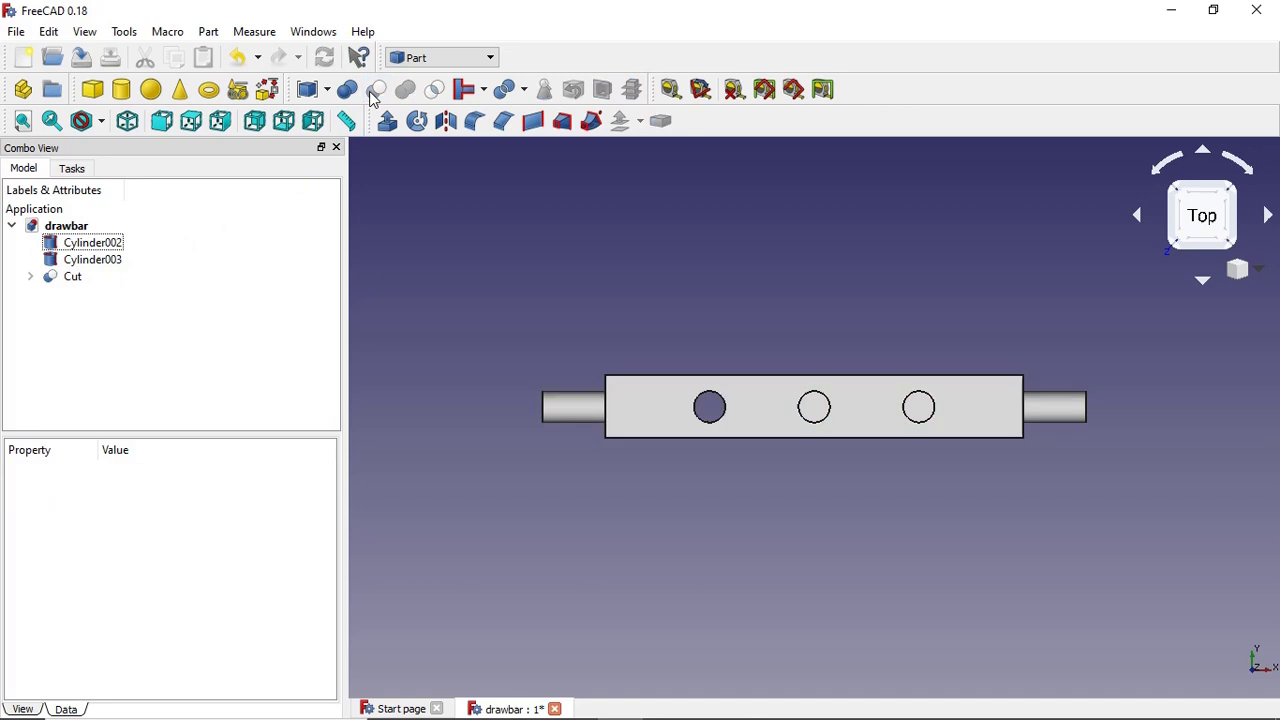
left_click(86, 281)
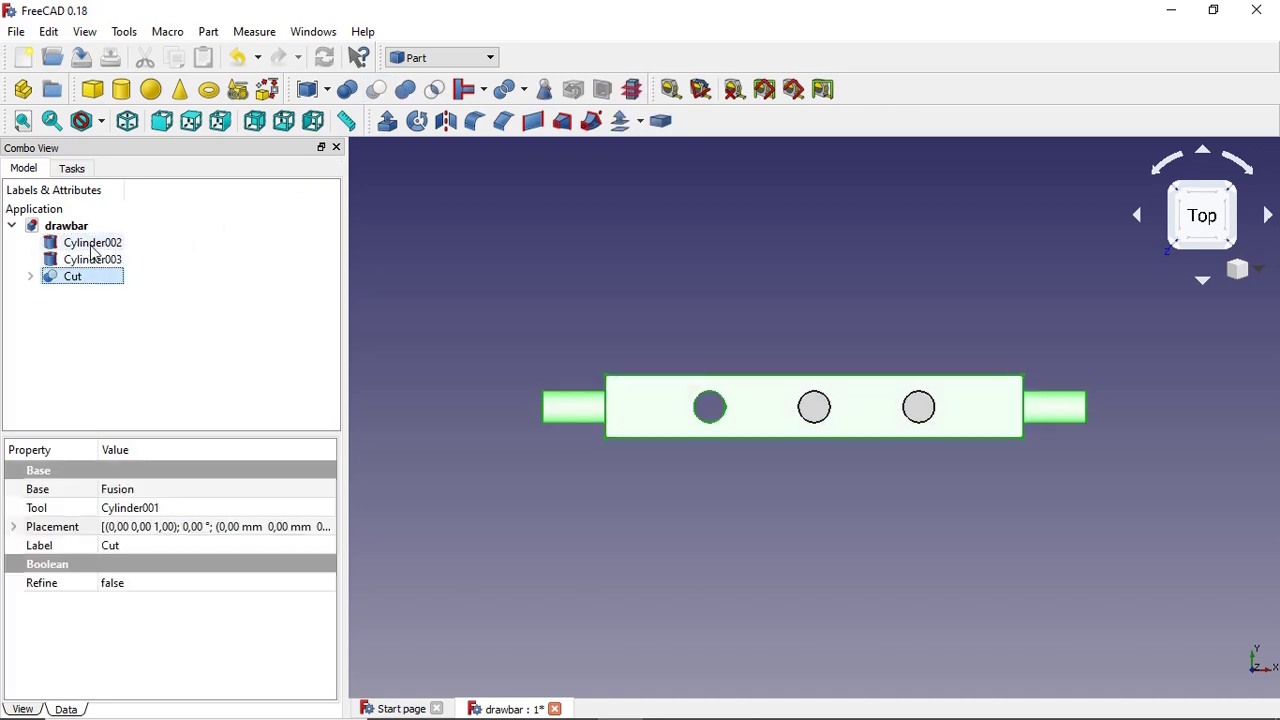
left_click(92, 245, "ctrl")
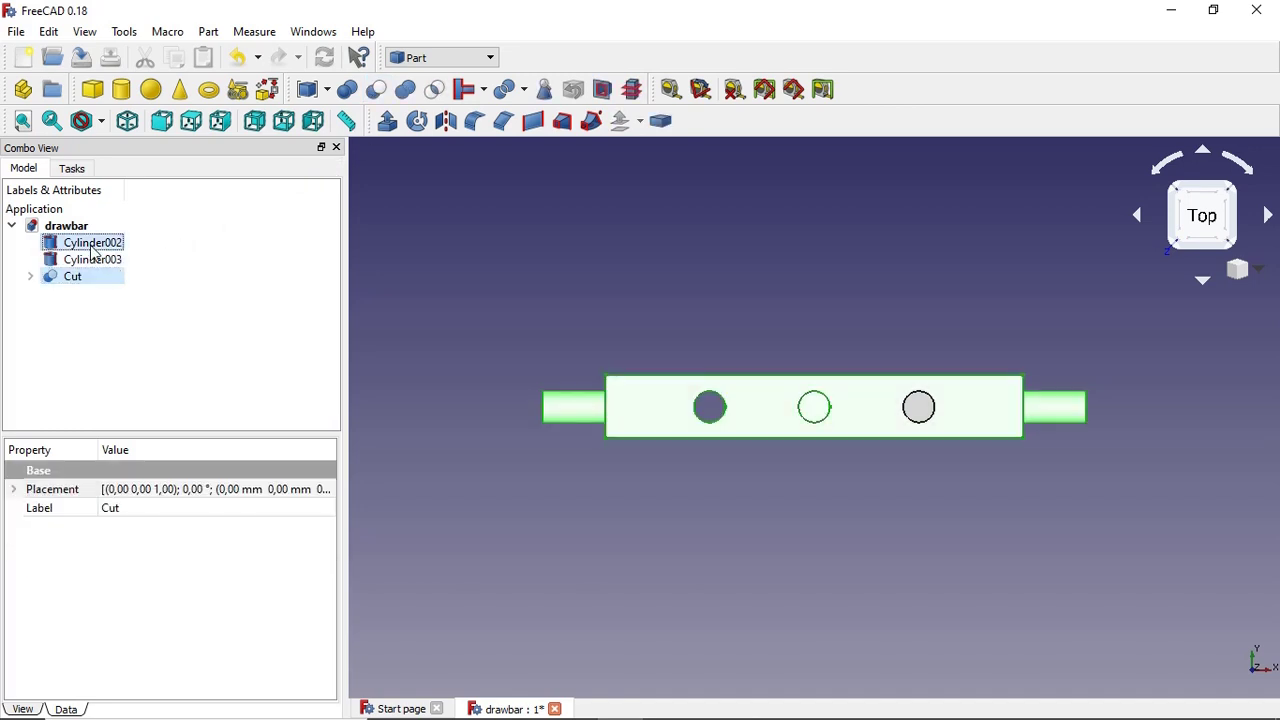
left_click(375, 91)
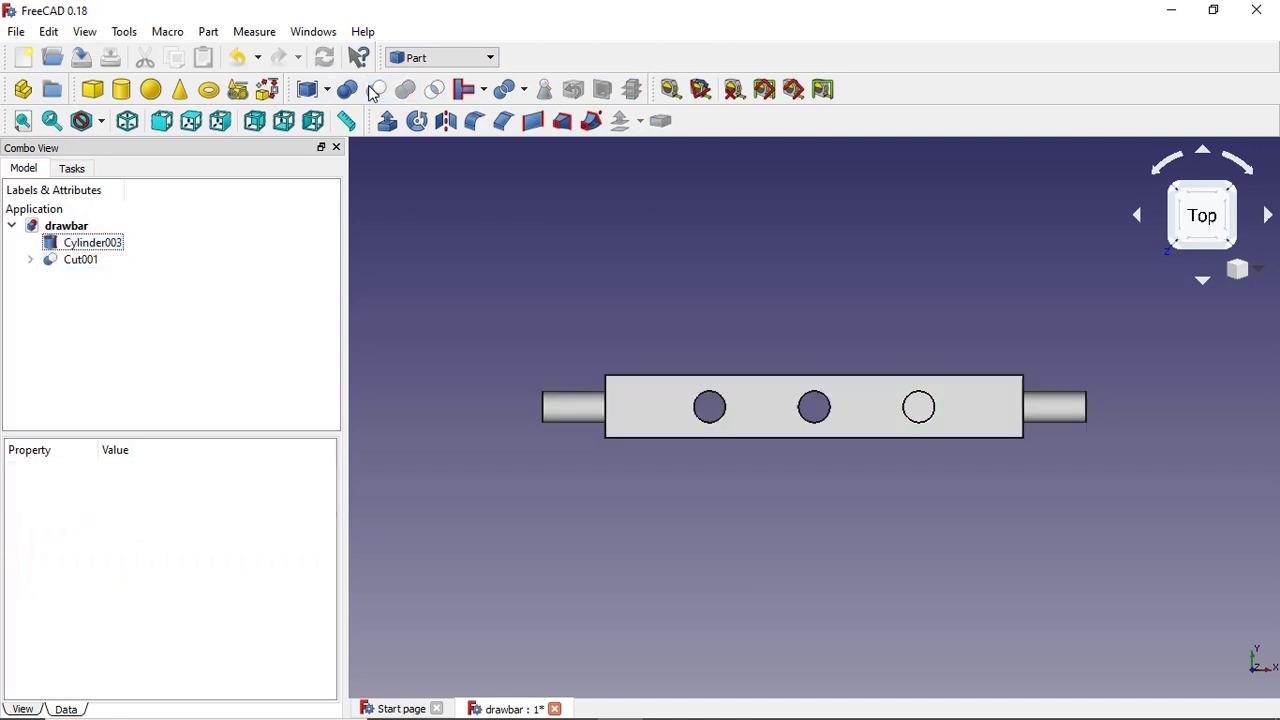
left_click(103, 262)
left_click(113, 250, "ctrl")
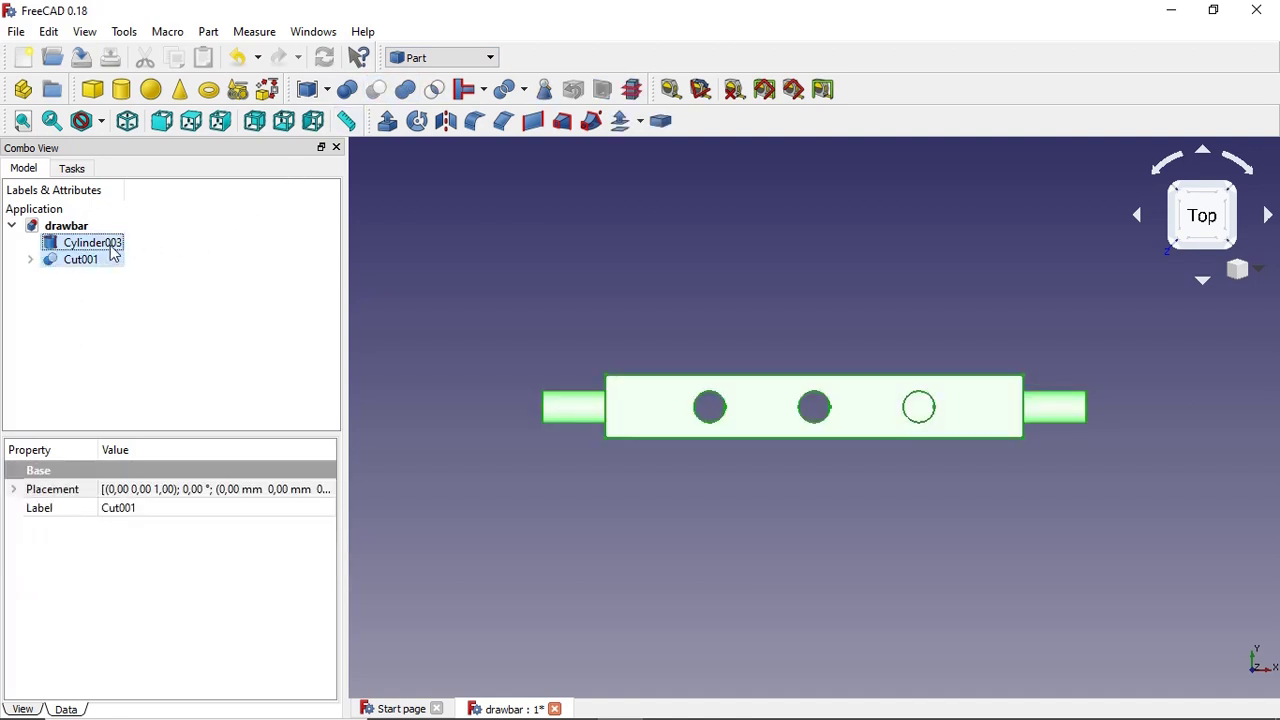
left_click(376, 91)
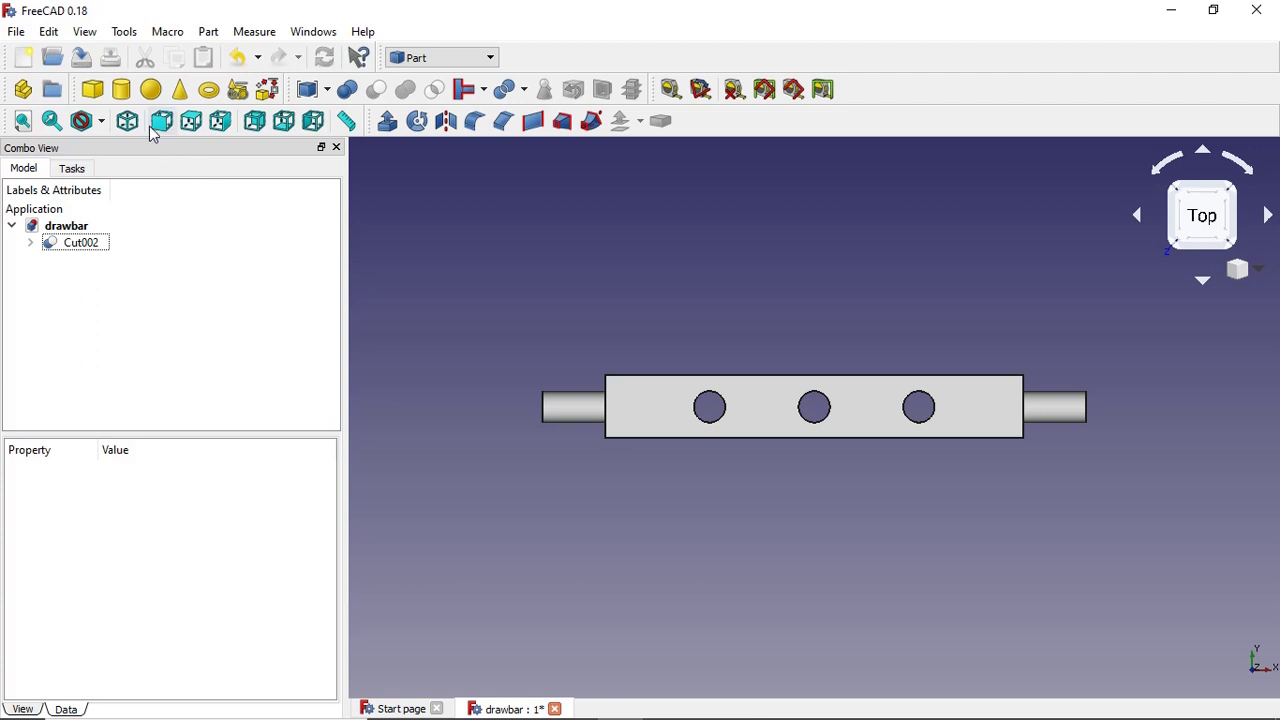
- Add Cylinder004 and set its radius to 0,8 mm and height to 5 mm
left_click(121, 91)
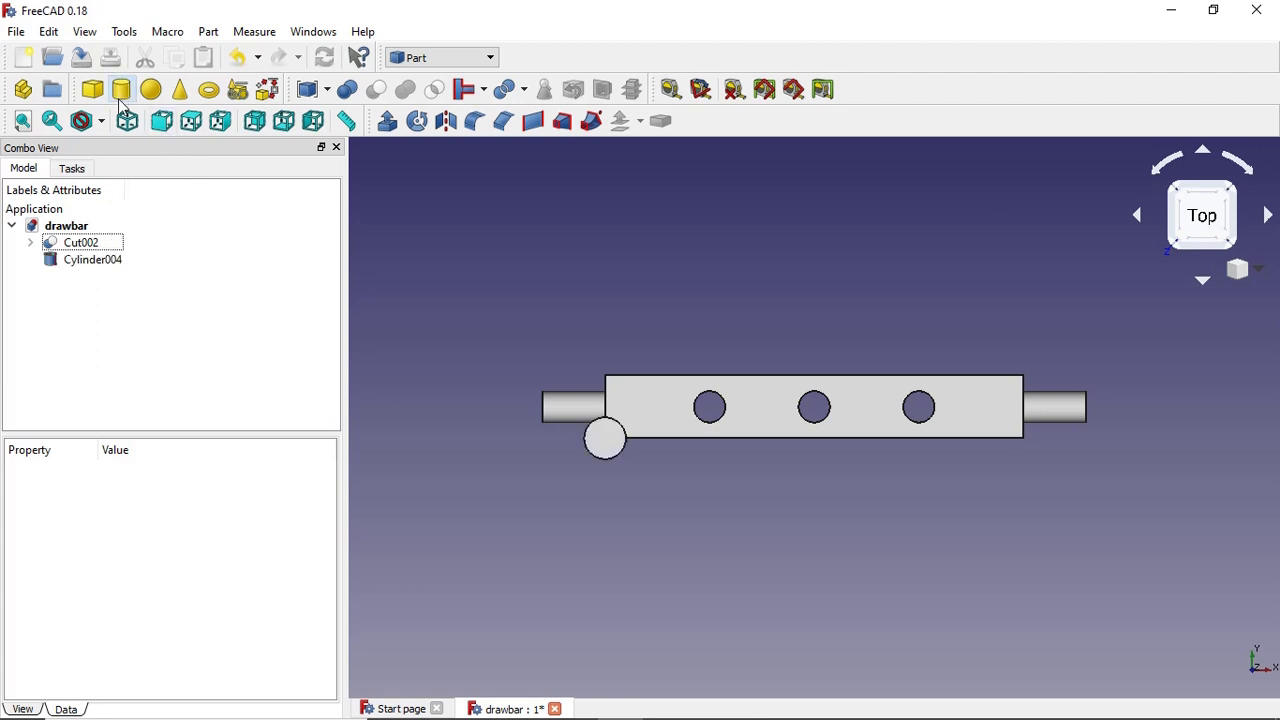
left_click(114, 261)
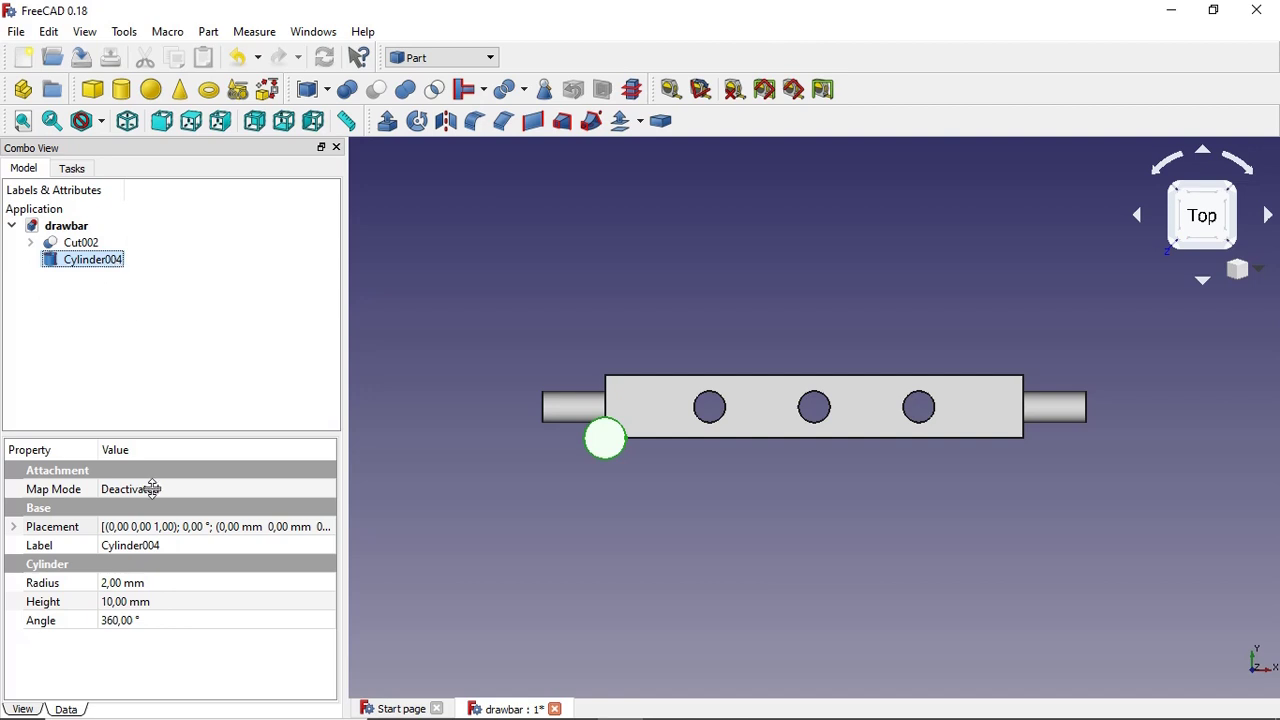
left_click(149, 582)
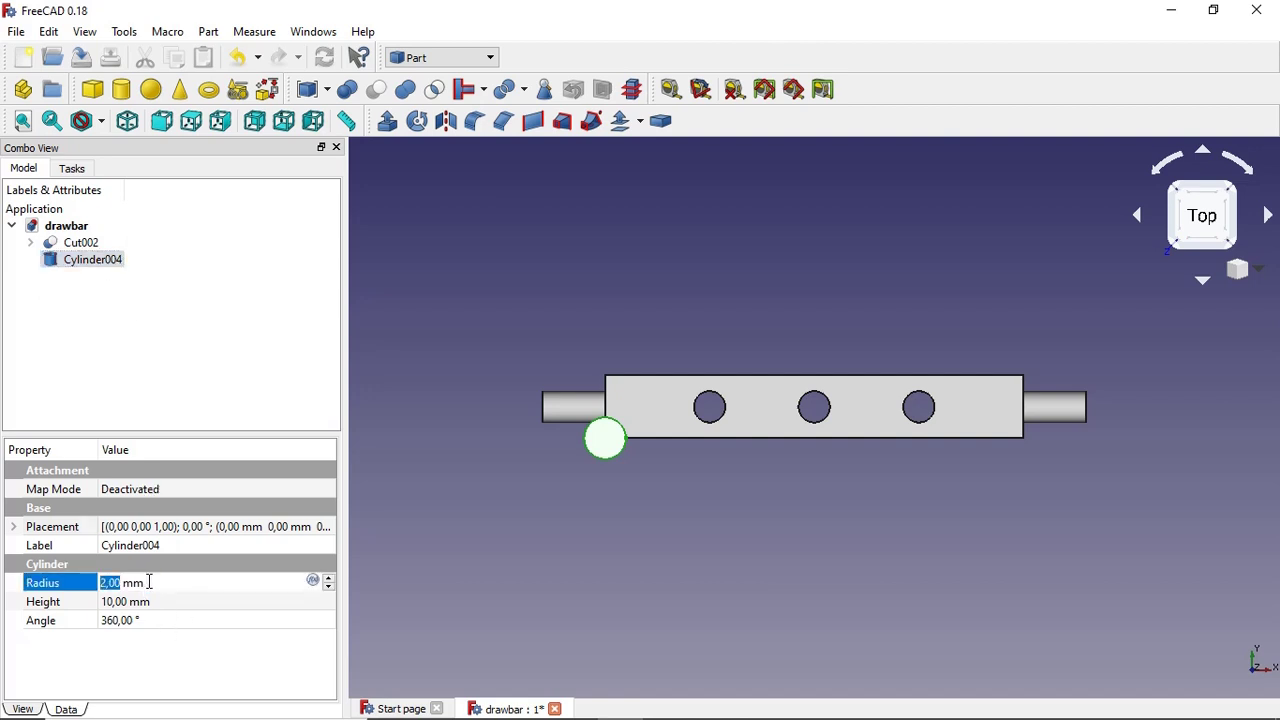
key("BackSpace")
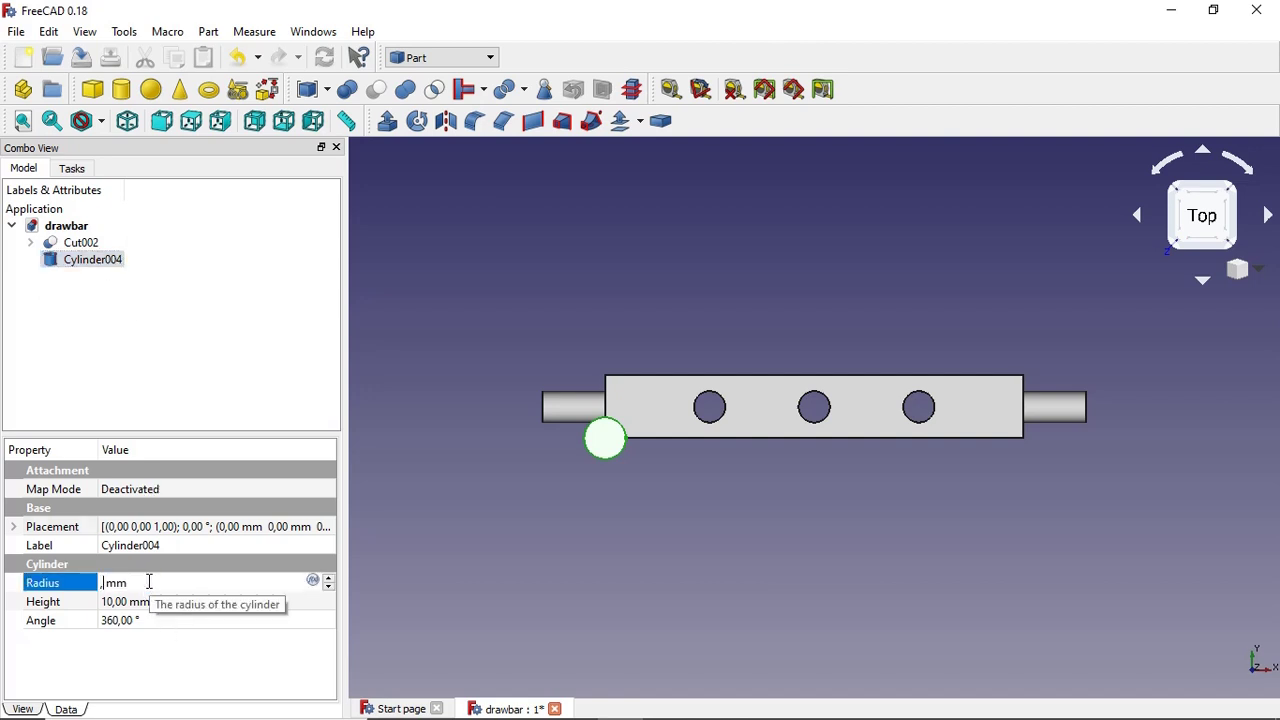
type("8")
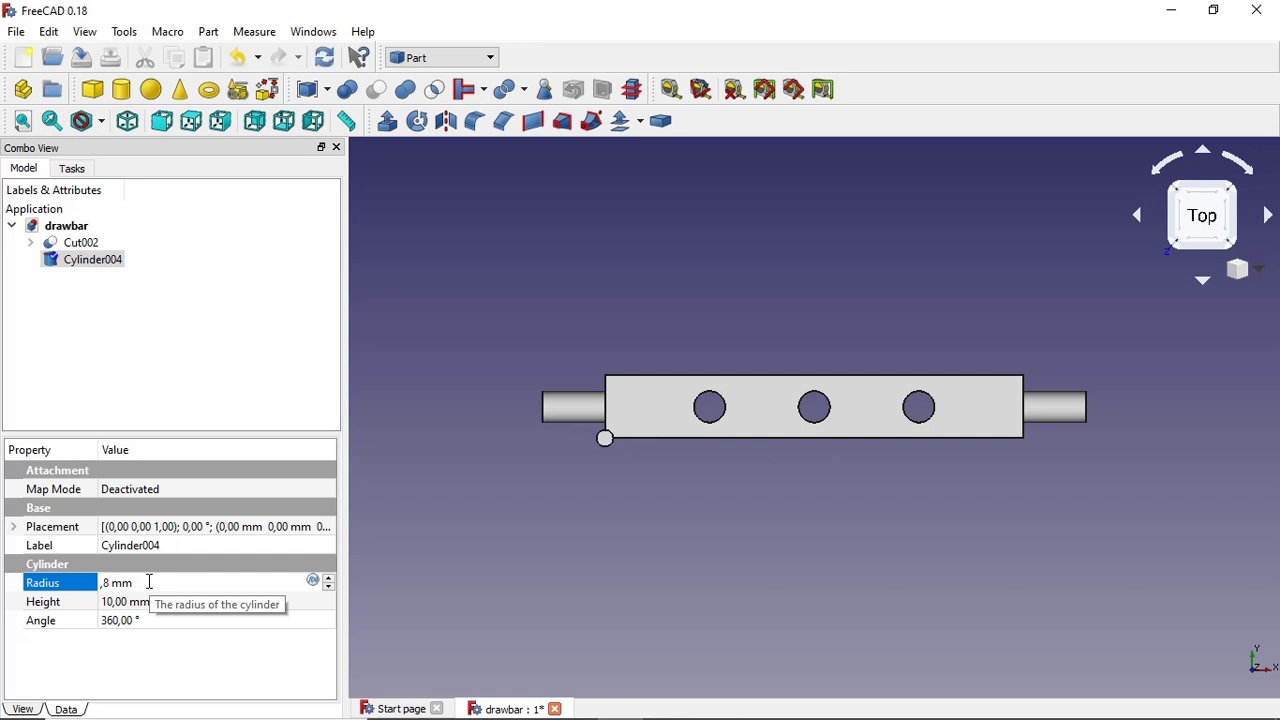
left_click(135, 604)
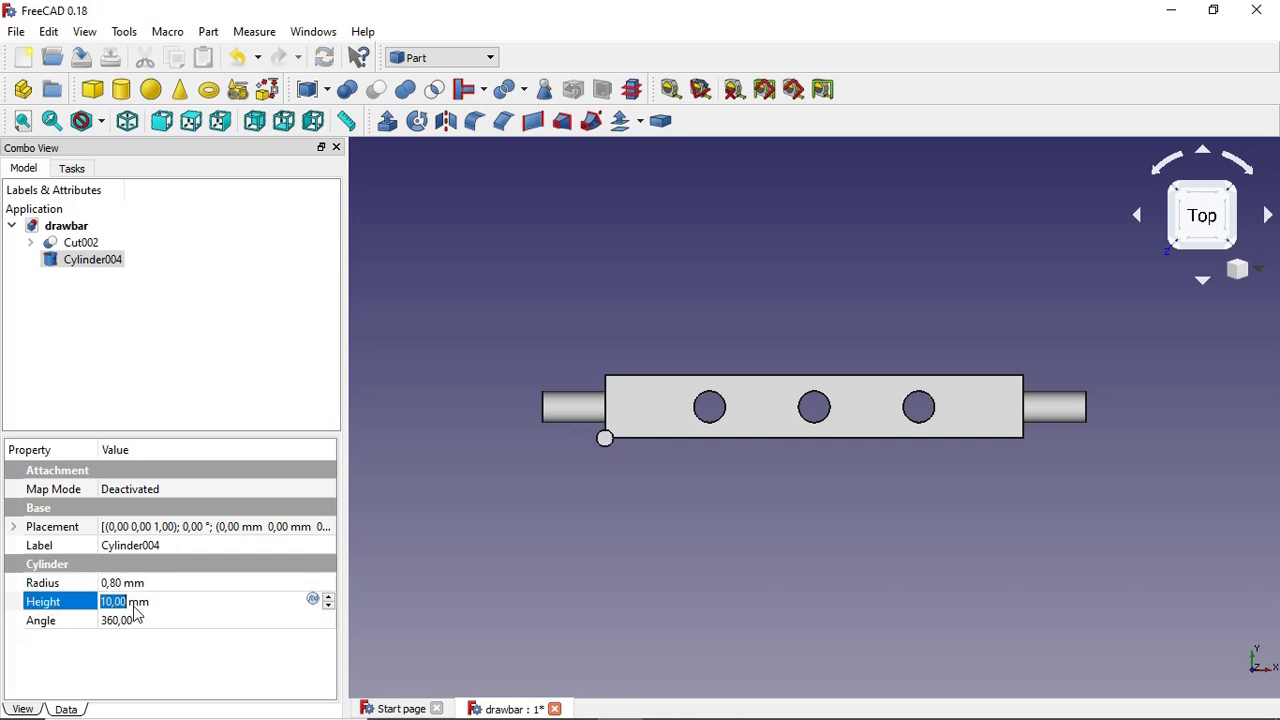
type("5")
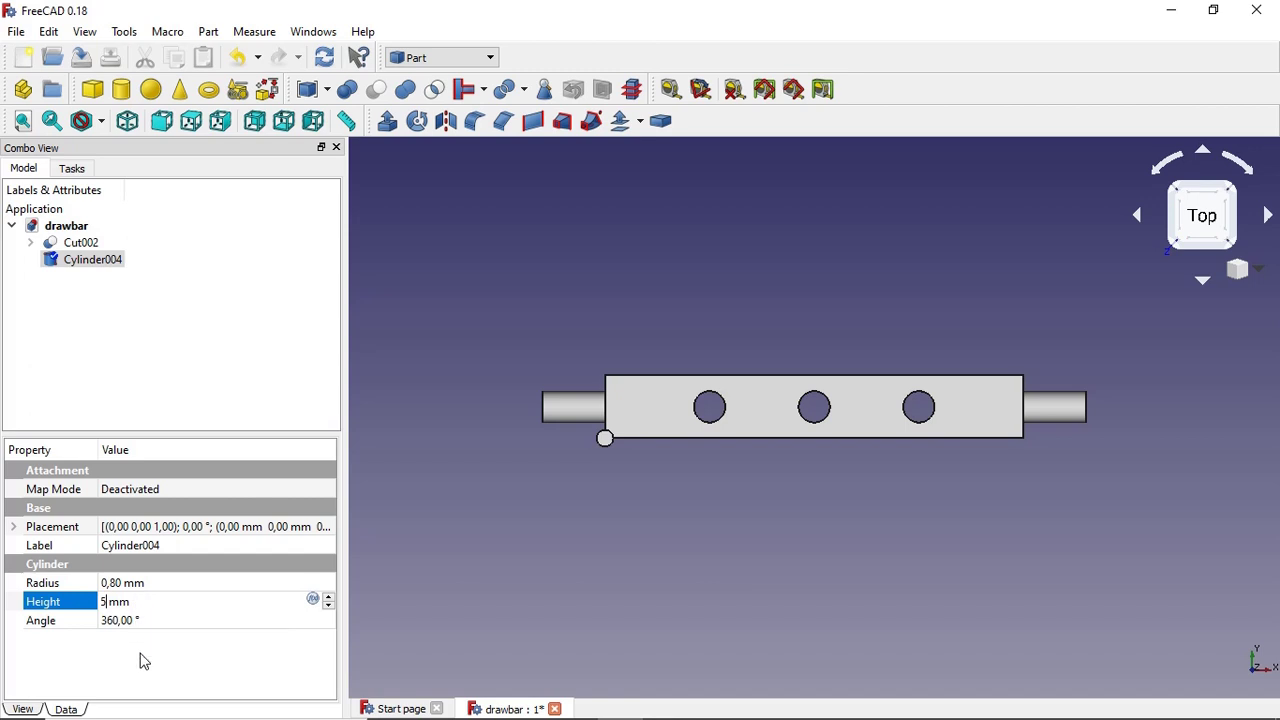
key("Return")
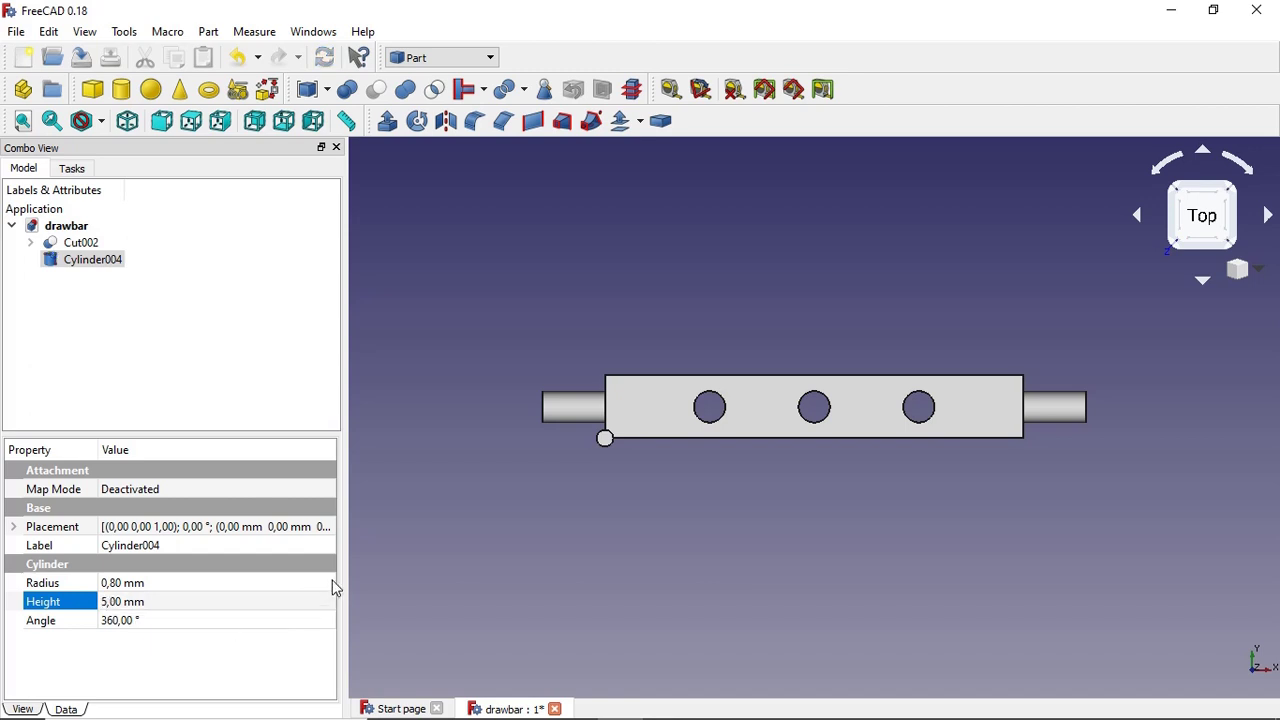
left_click(330, 530)
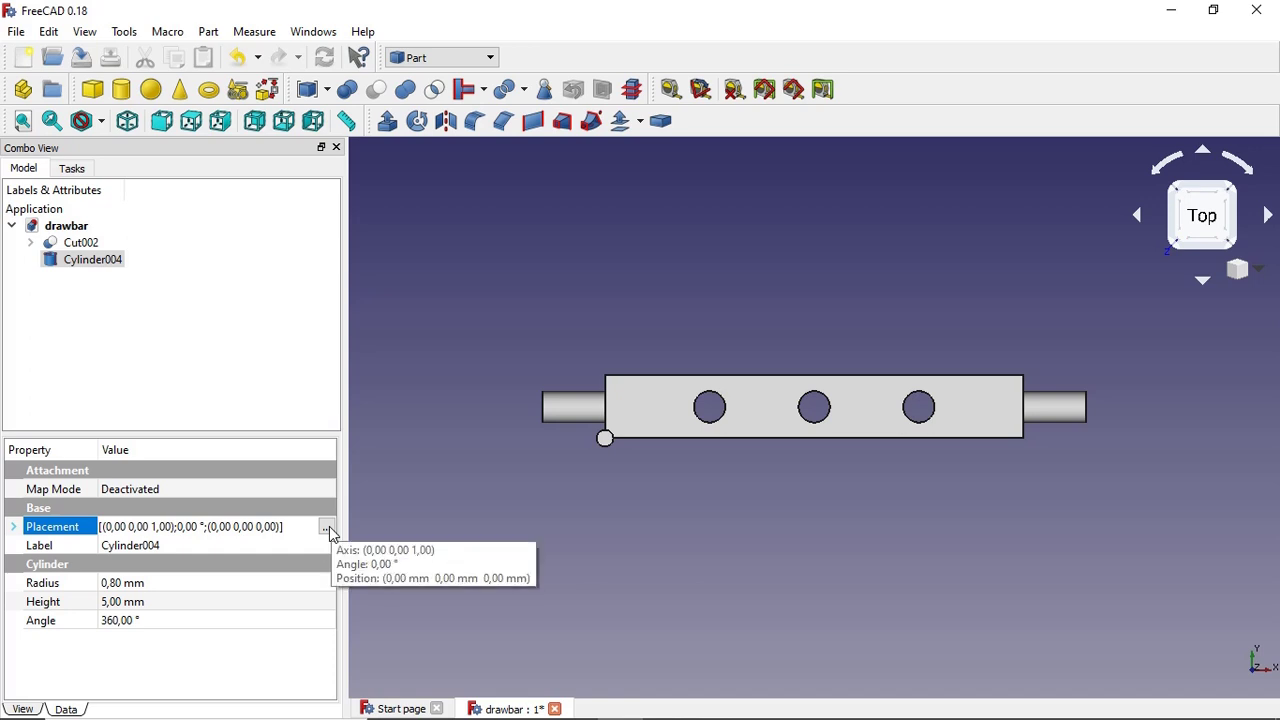
- Set Cylinder004's placement translation to X -4 mm and Y 3 mm
left_click(328, 528)
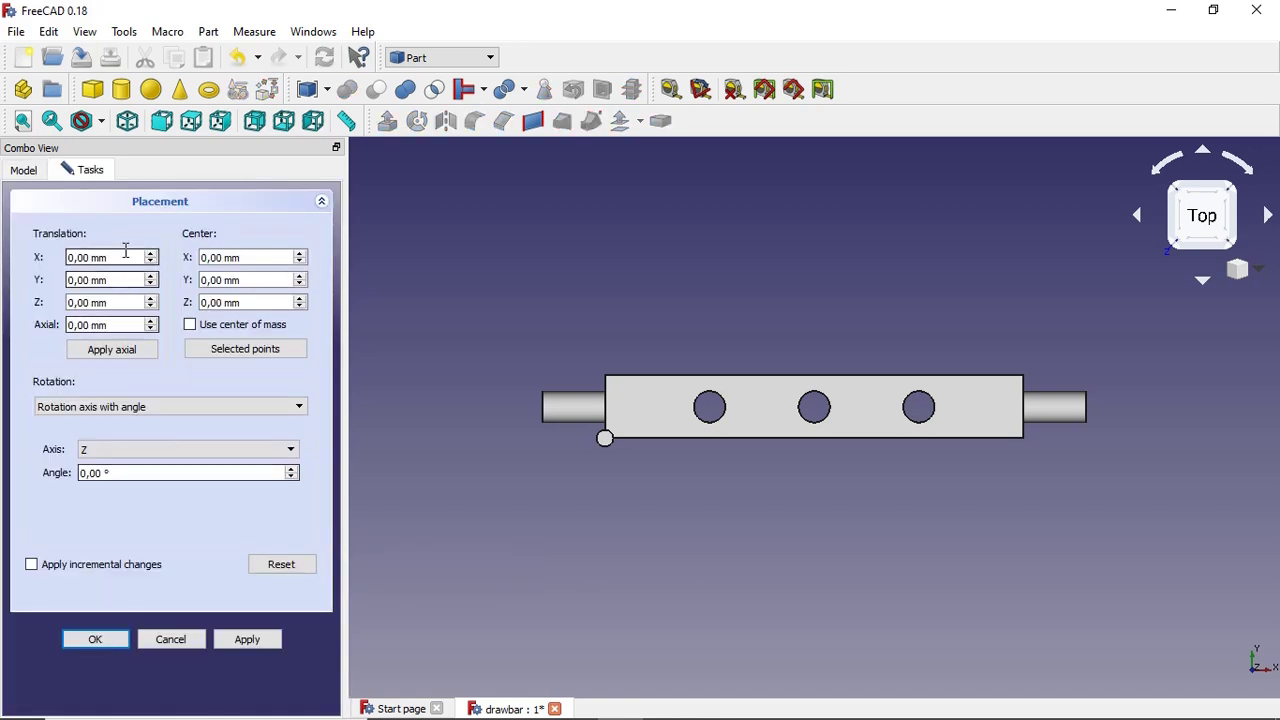
left_click_drag(114, 280, 10, 287)
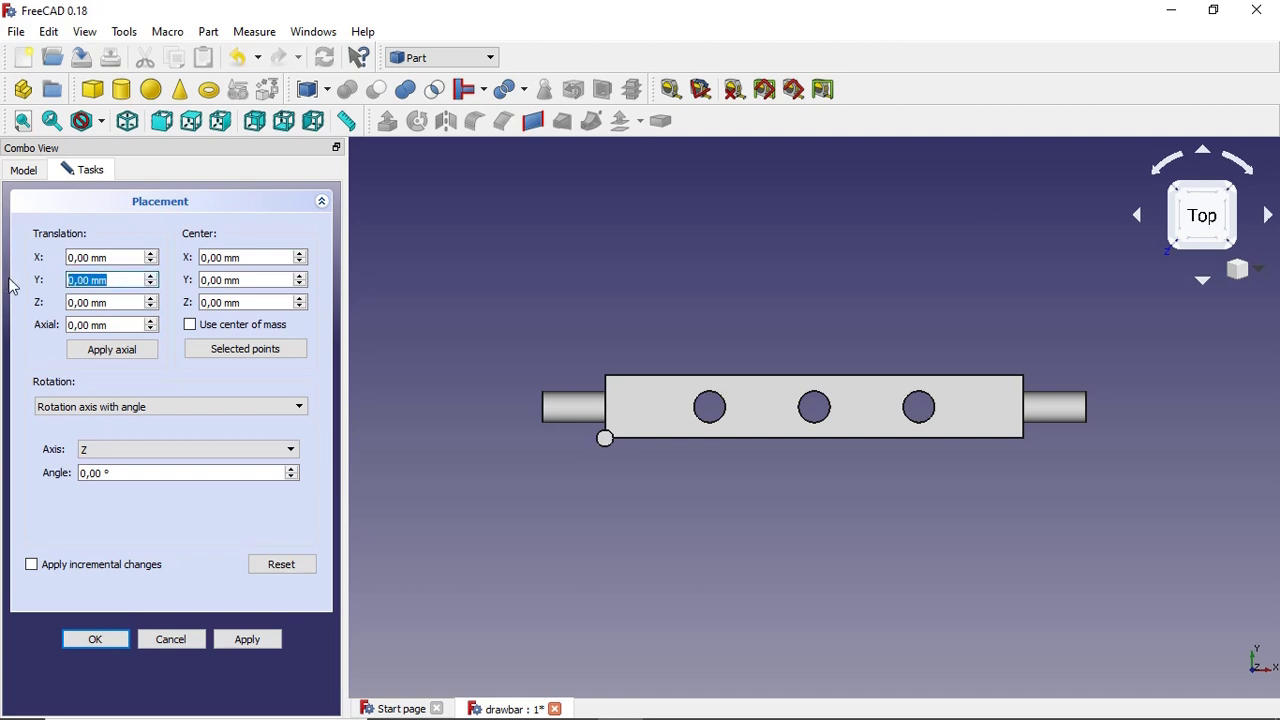
type("3")
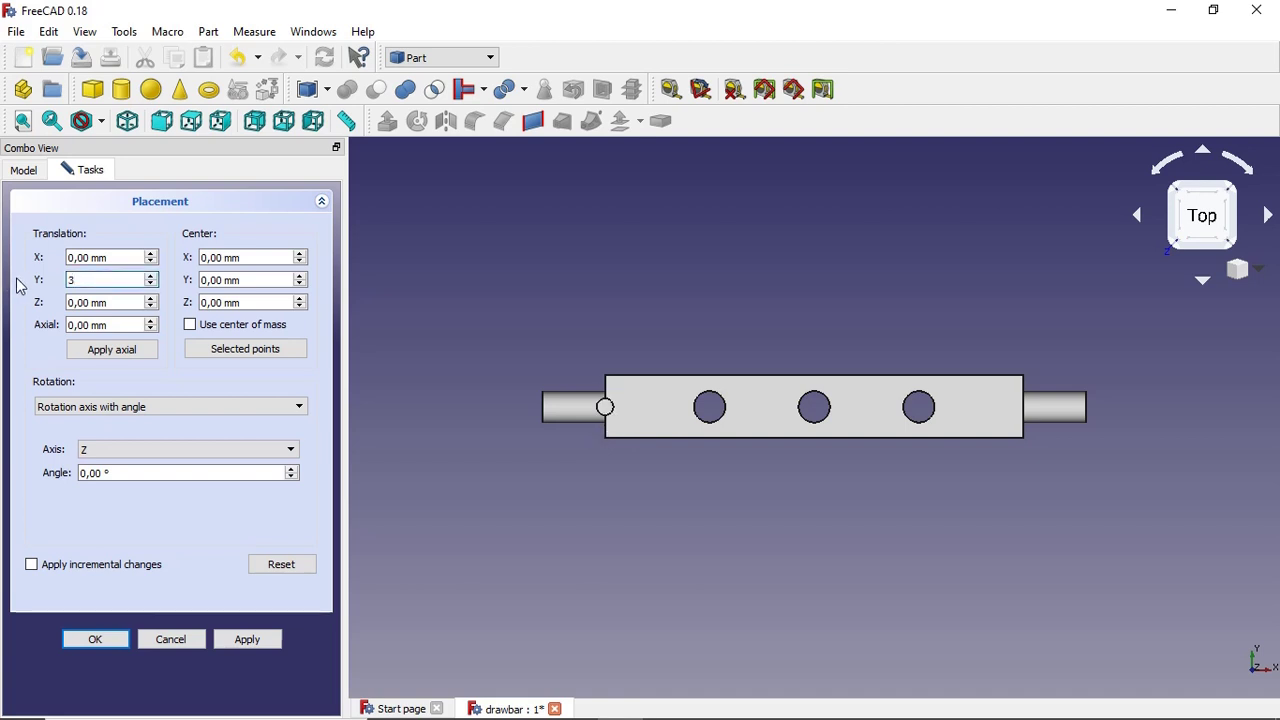
left_click(148, 260)
left_click(151, 262)
left_click(151, 262)
left_click(151, 262)
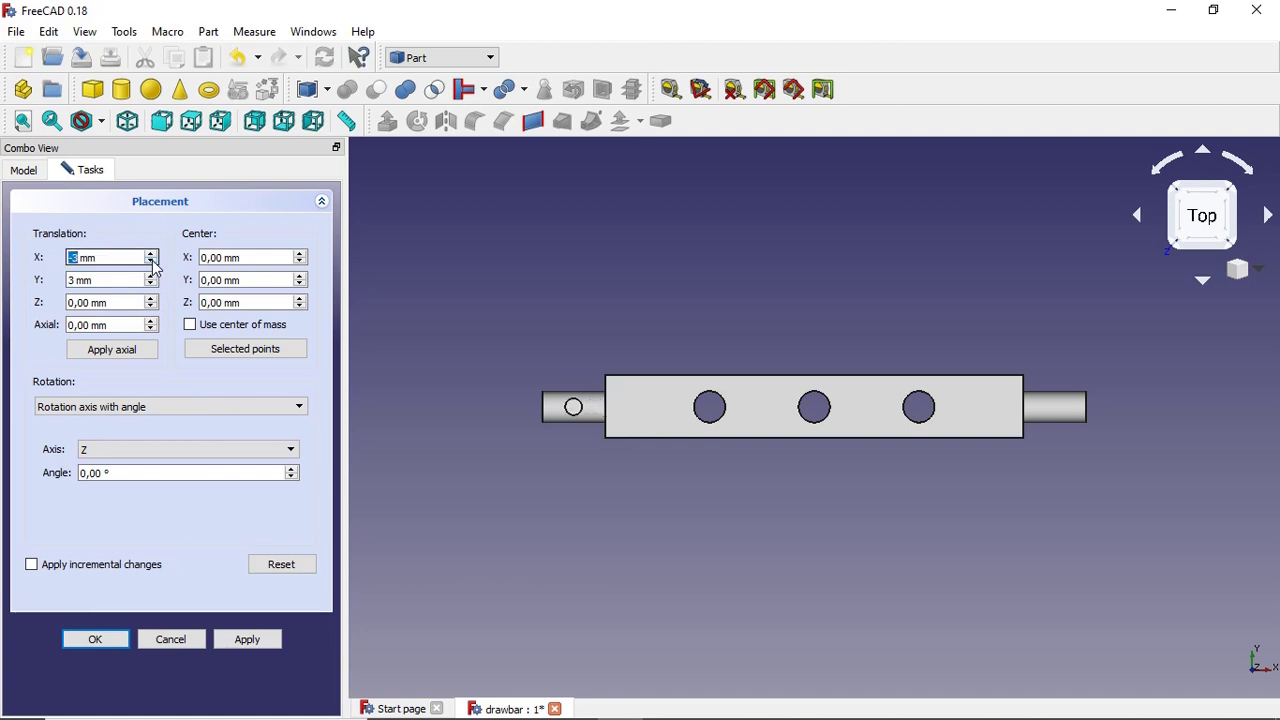
left_click(151, 262)
left_click(151, 262)
left_click(151, 262)
left_click(152, 256)
left_click(152, 256)
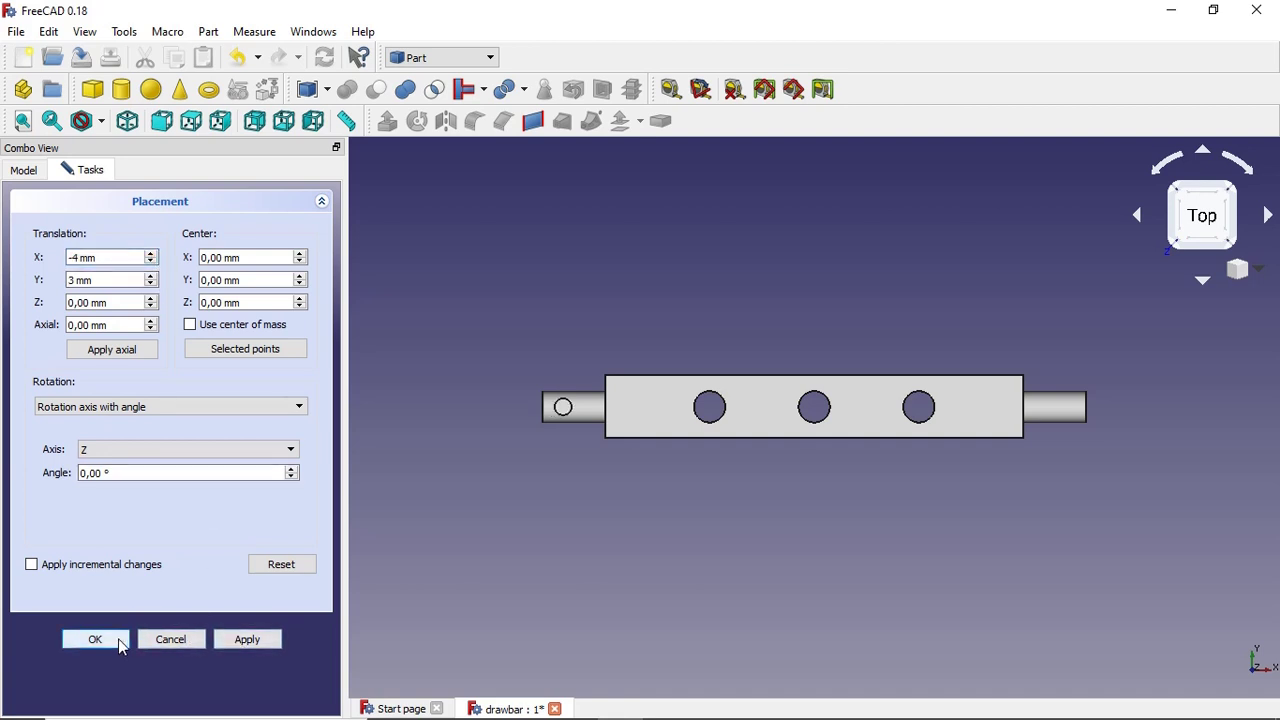
left_click(110, 641)
left_click(105, 320)
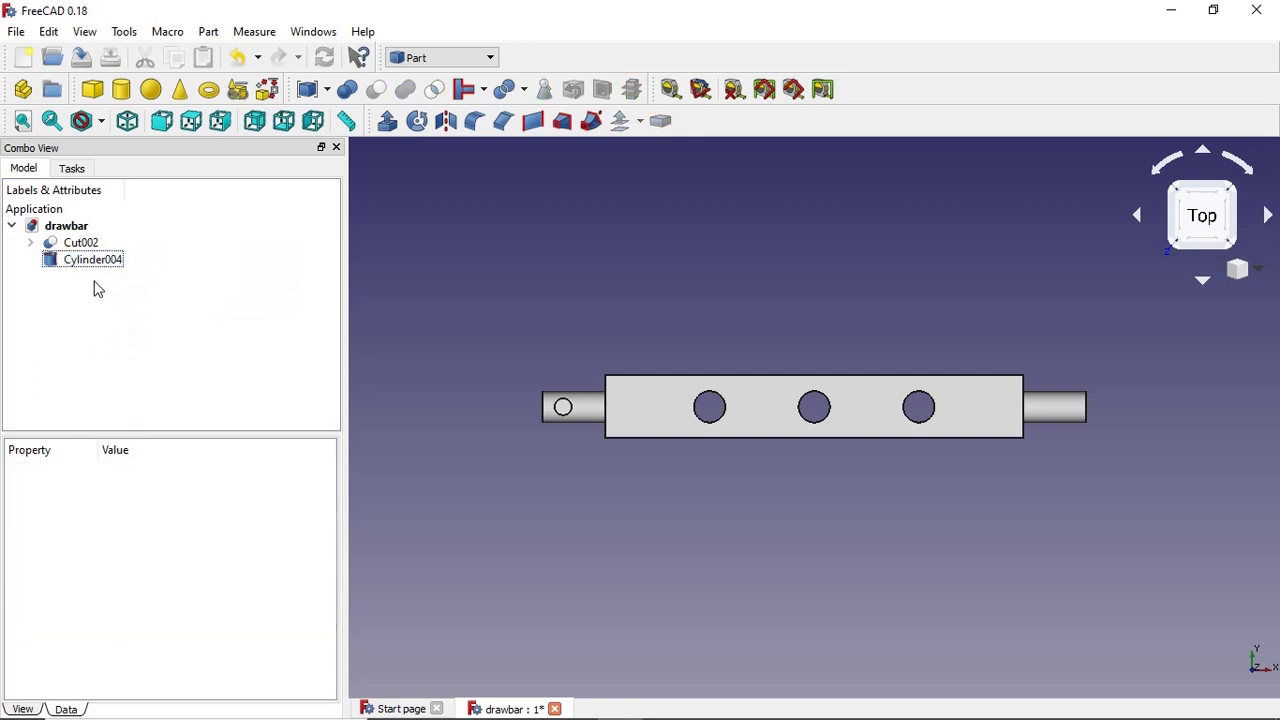
- Copy and paste Cylinder004 to create Cylinder005
left_click(90, 264)
right_click(89, 262)
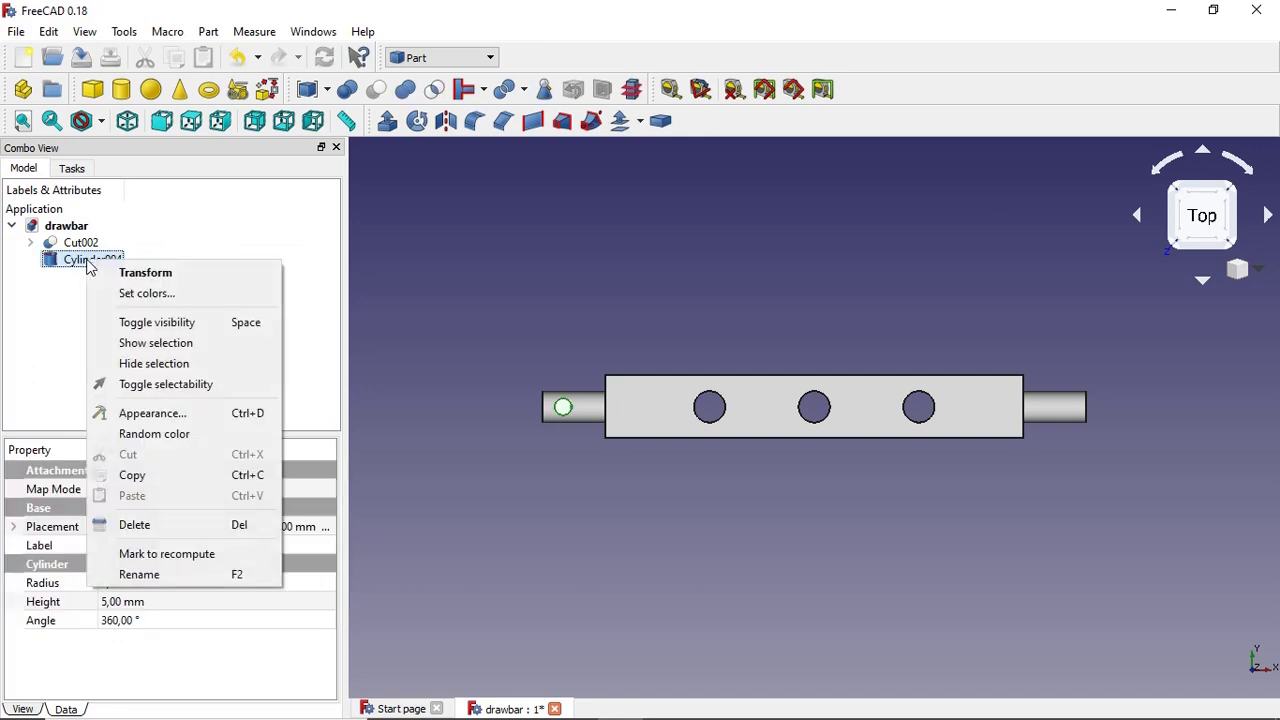
left_click(150, 471)
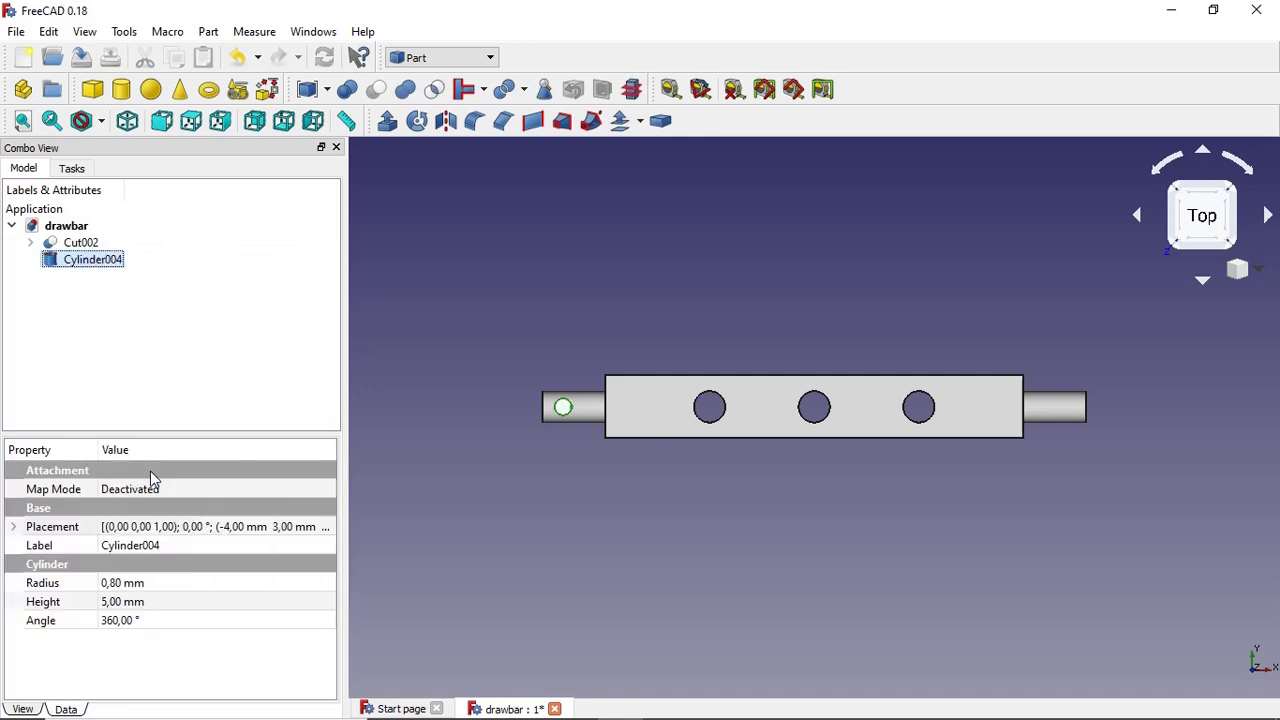
right_click(108, 268)
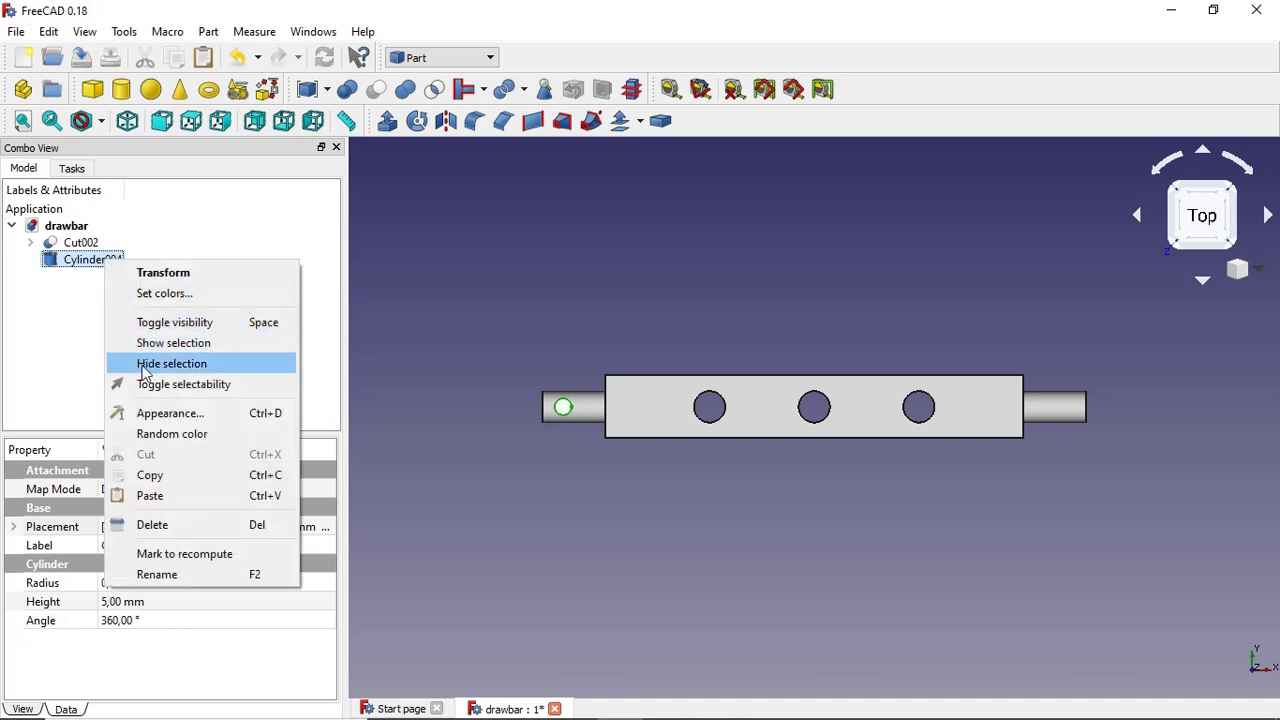
left_click(150, 497)
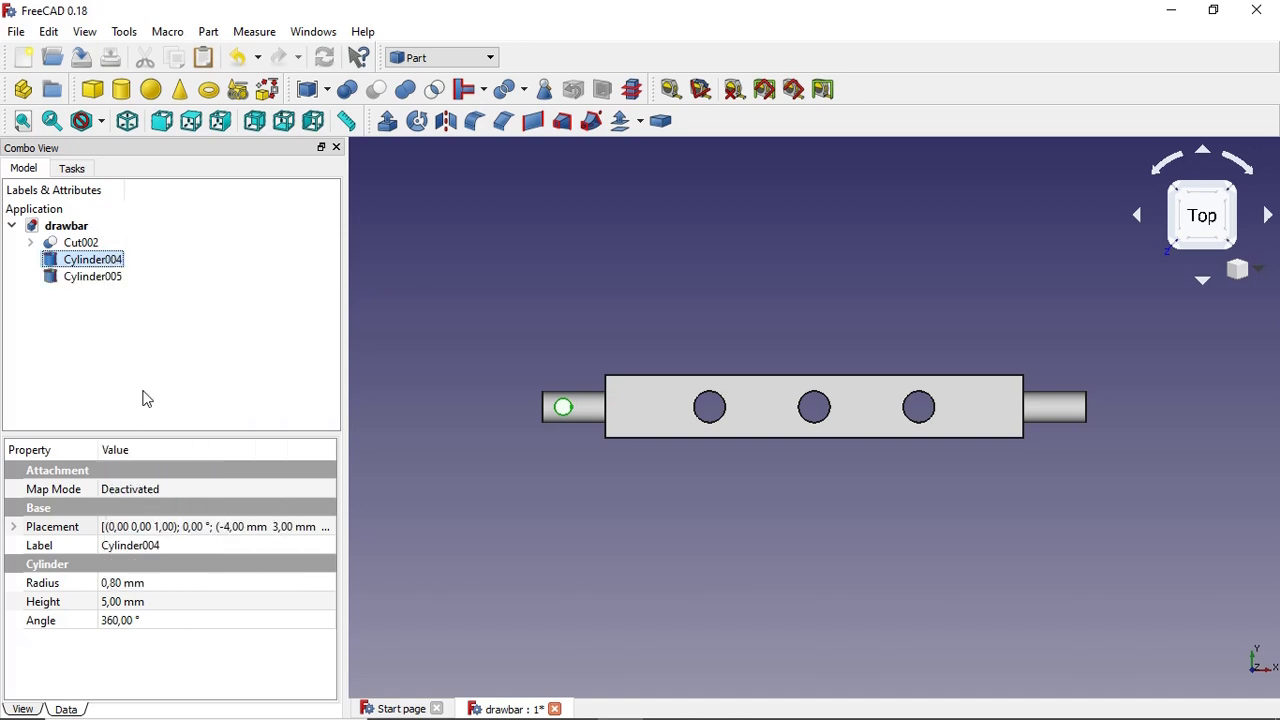
left_click(112, 278)
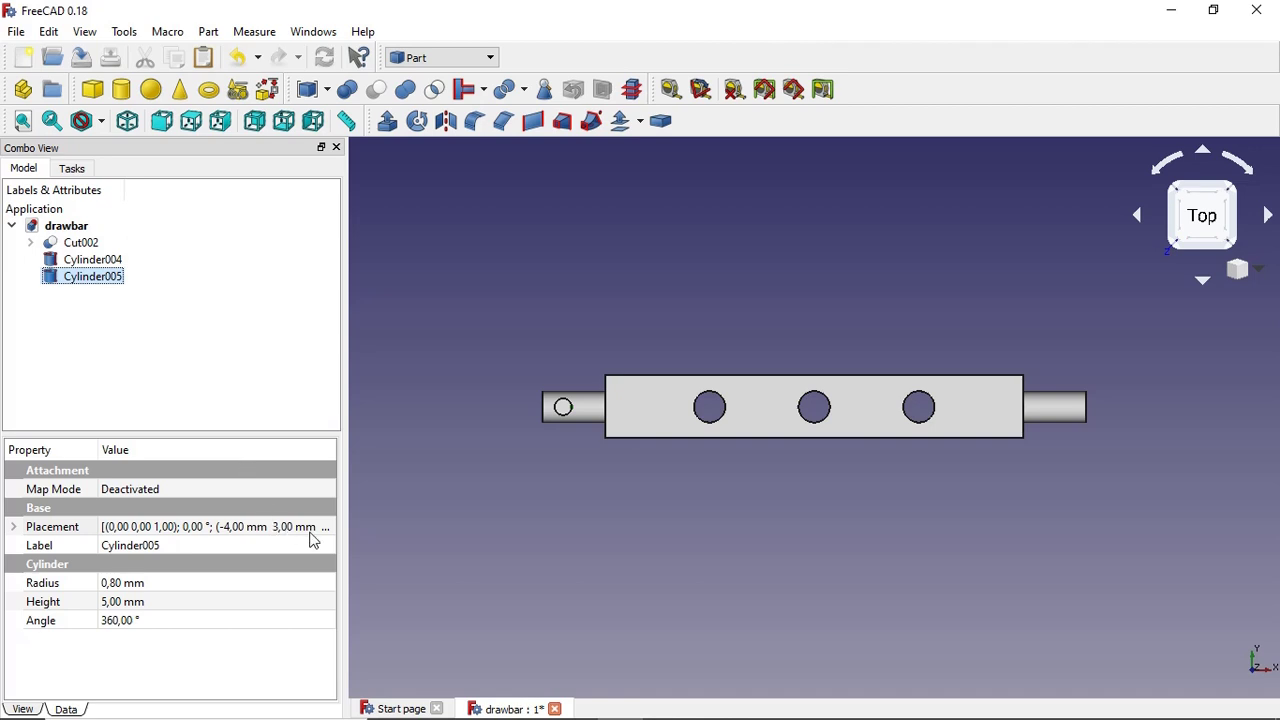
- Change Cylinder005's placement X offset to 44 mm
left_click(329, 528)
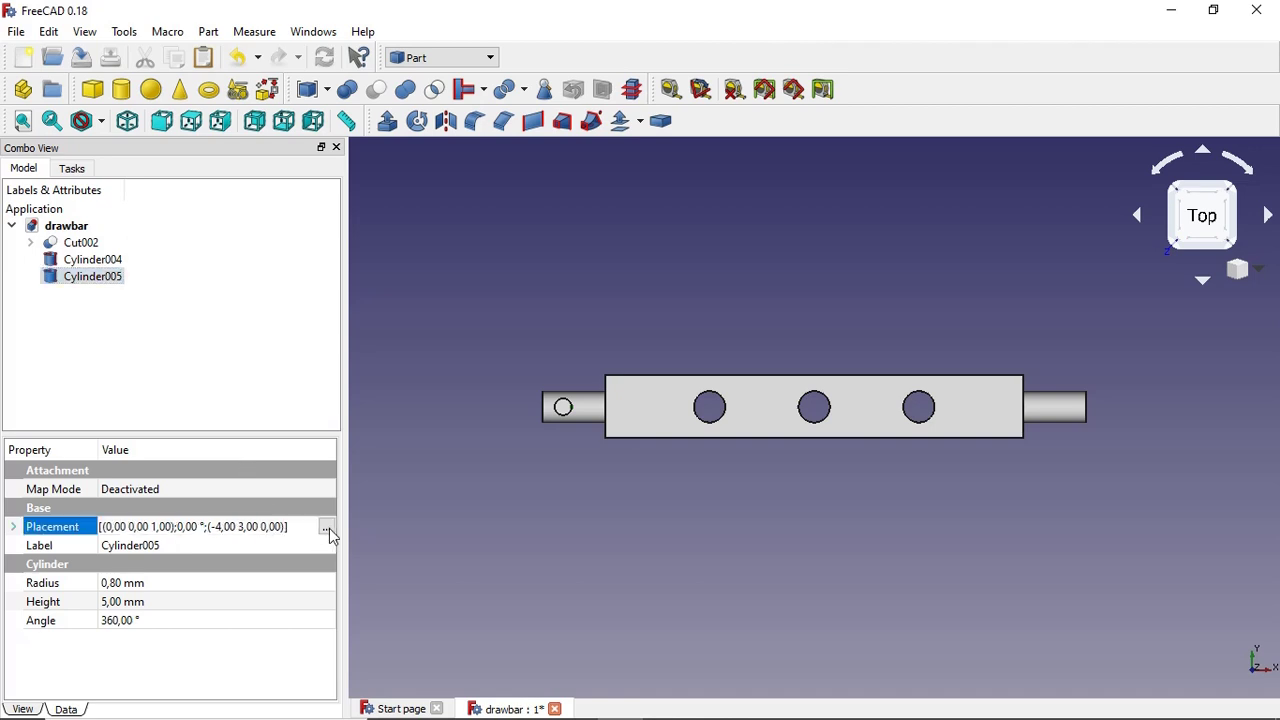
left_click(327, 528)
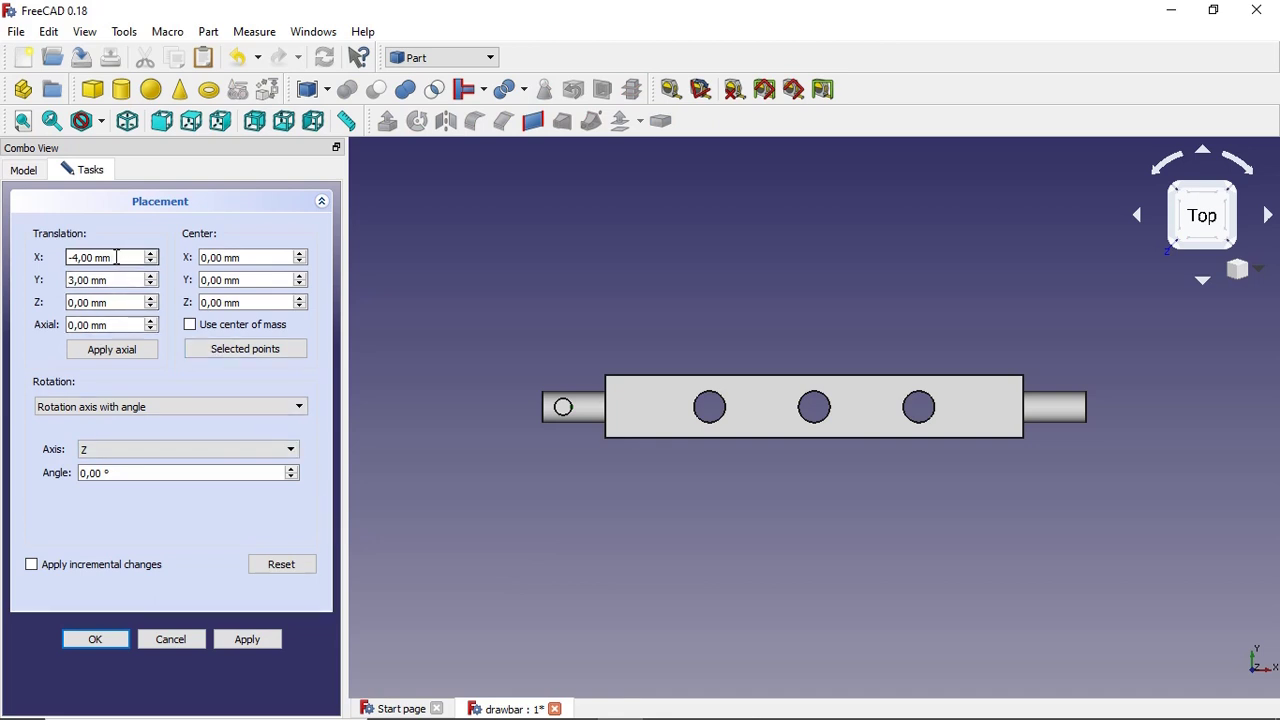
left_click_drag(133, 257, 24, 262)
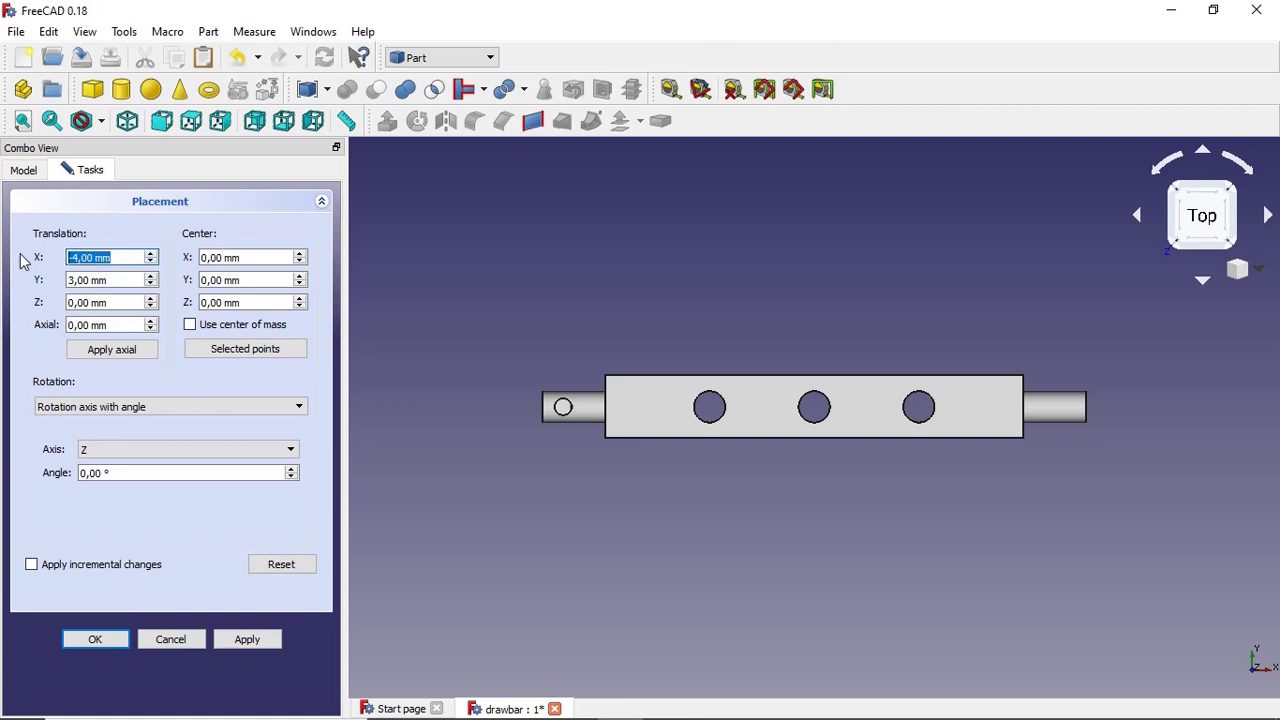
type("50")
scroll(150, 268, "down", 2)
scroll(150, 268, "down", 2)
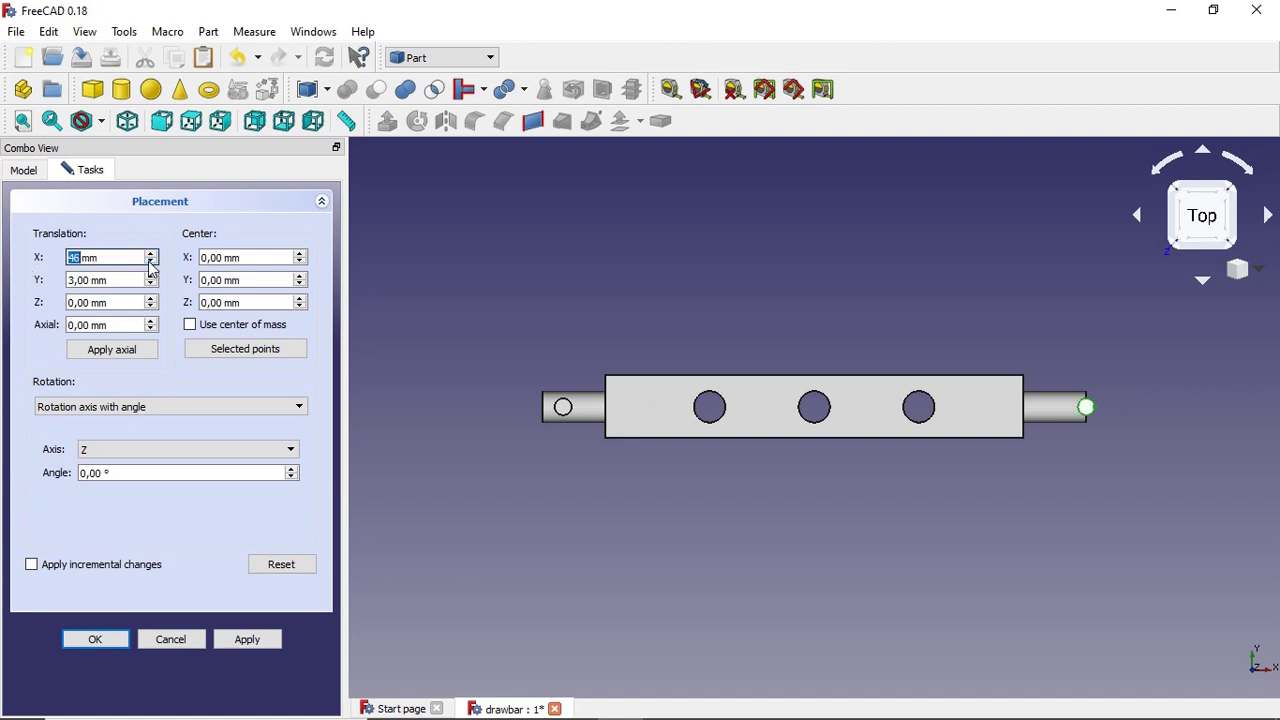
scroll(150, 268, "down", 1)
scroll(150, 268, "down", 1)
- Apply Cylinder005's placement, then cut Cylinder004 from Cut002 and Cylinder005 from Cut003
left_click(95, 640)
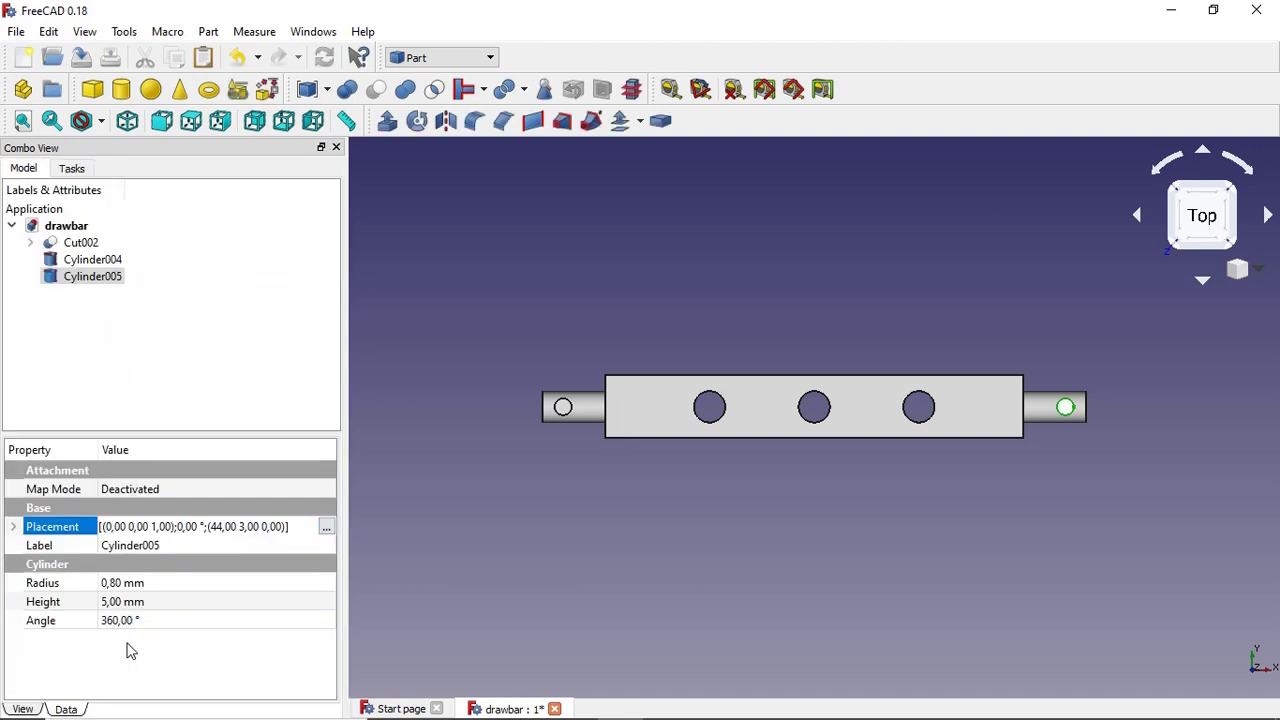
left_click(204, 336)
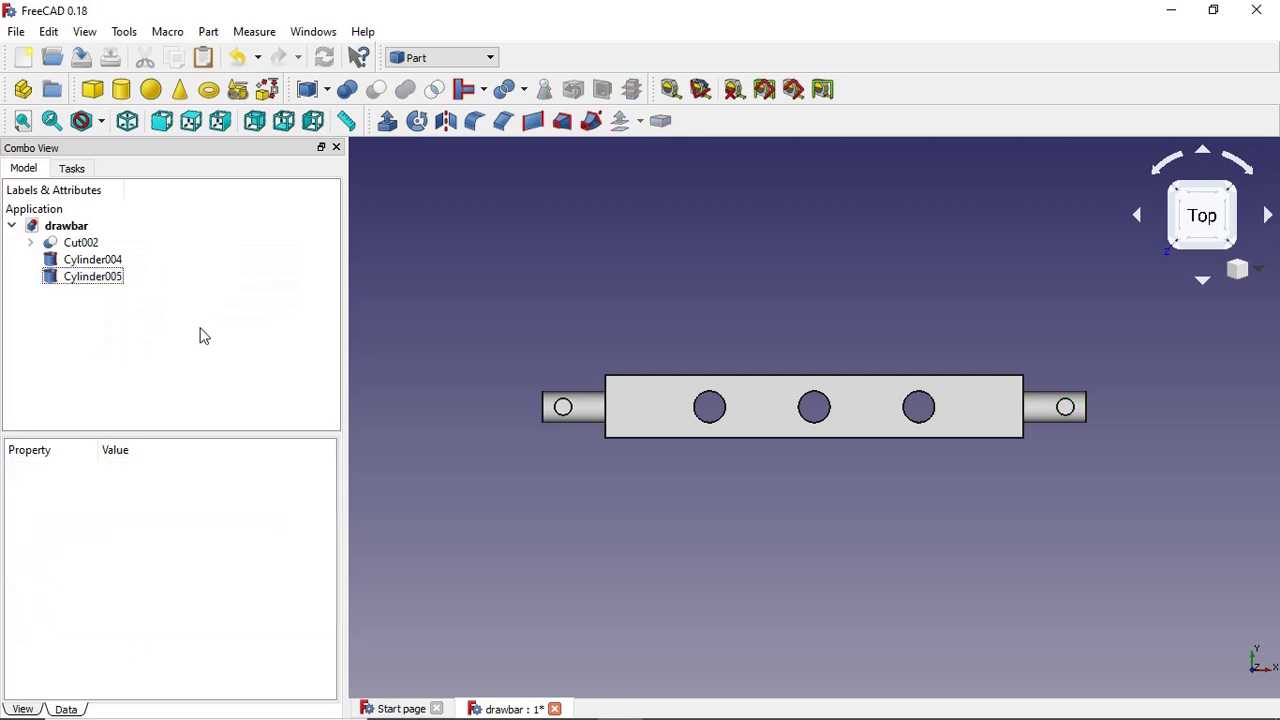
left_click(94, 249)
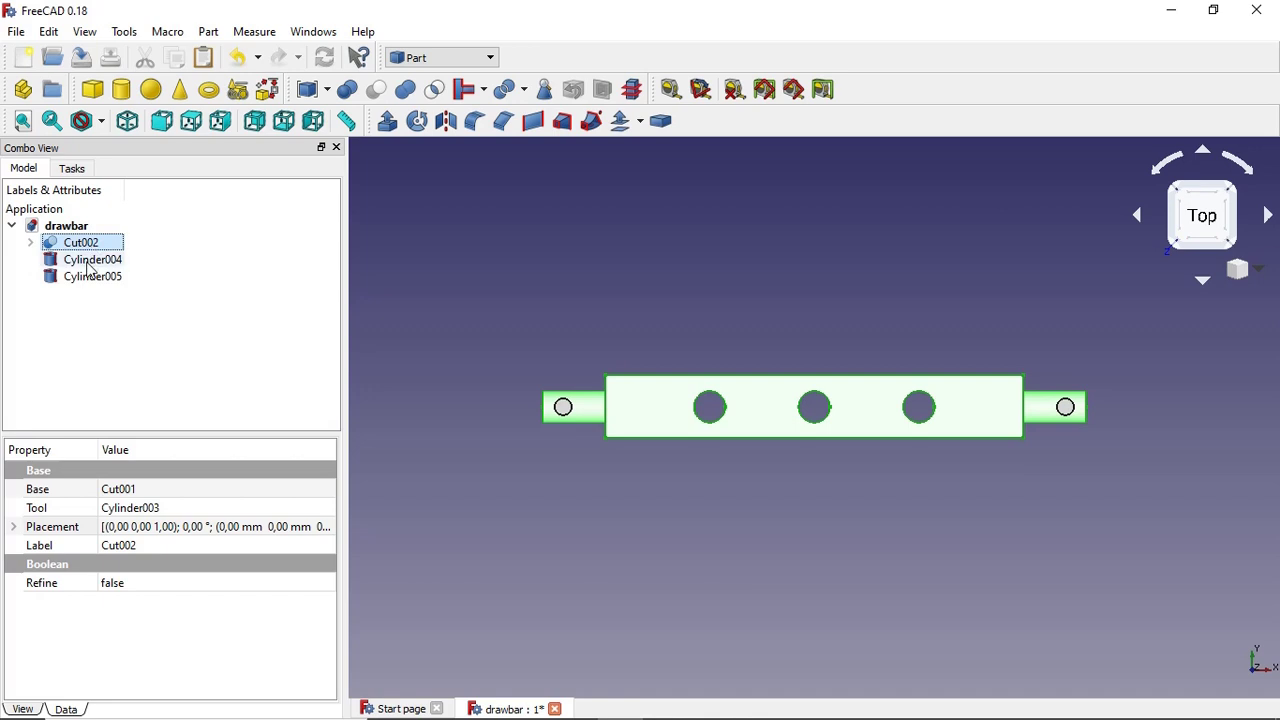
left_click(88, 266, "ctrl")
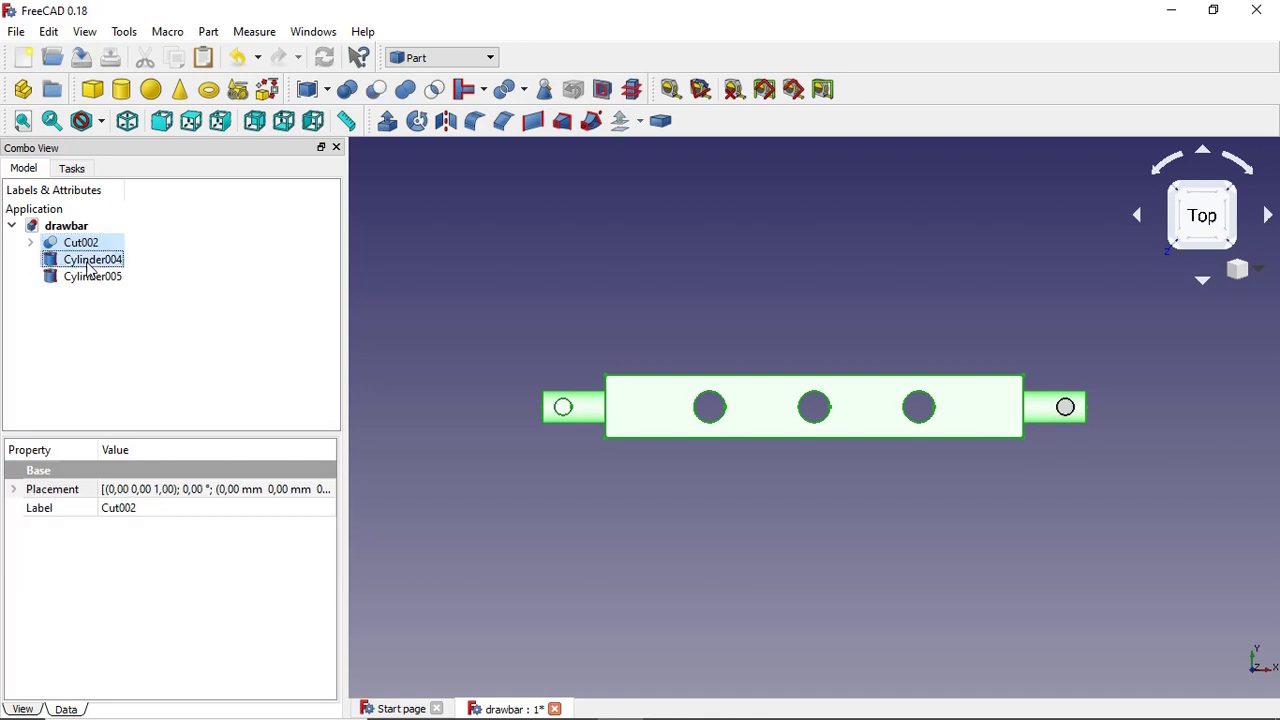
left_click(375, 90)
left_click(97, 264)
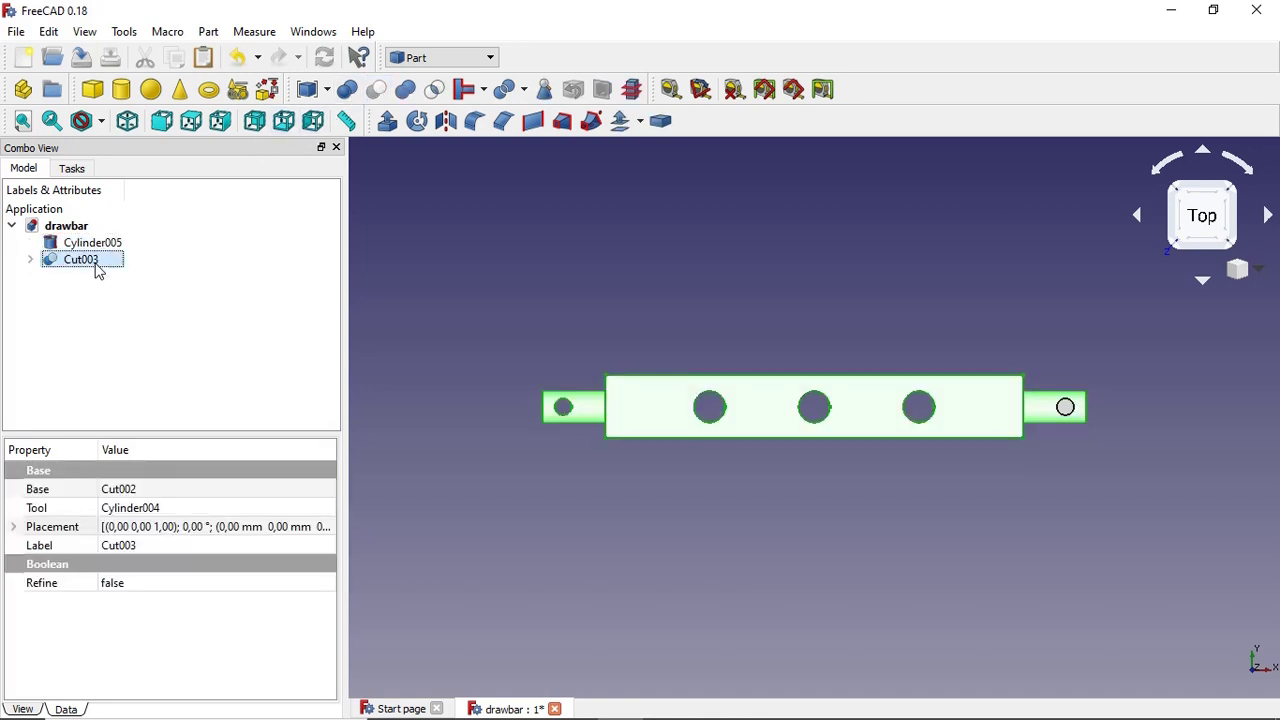
left_click(98, 246, "ctrl")
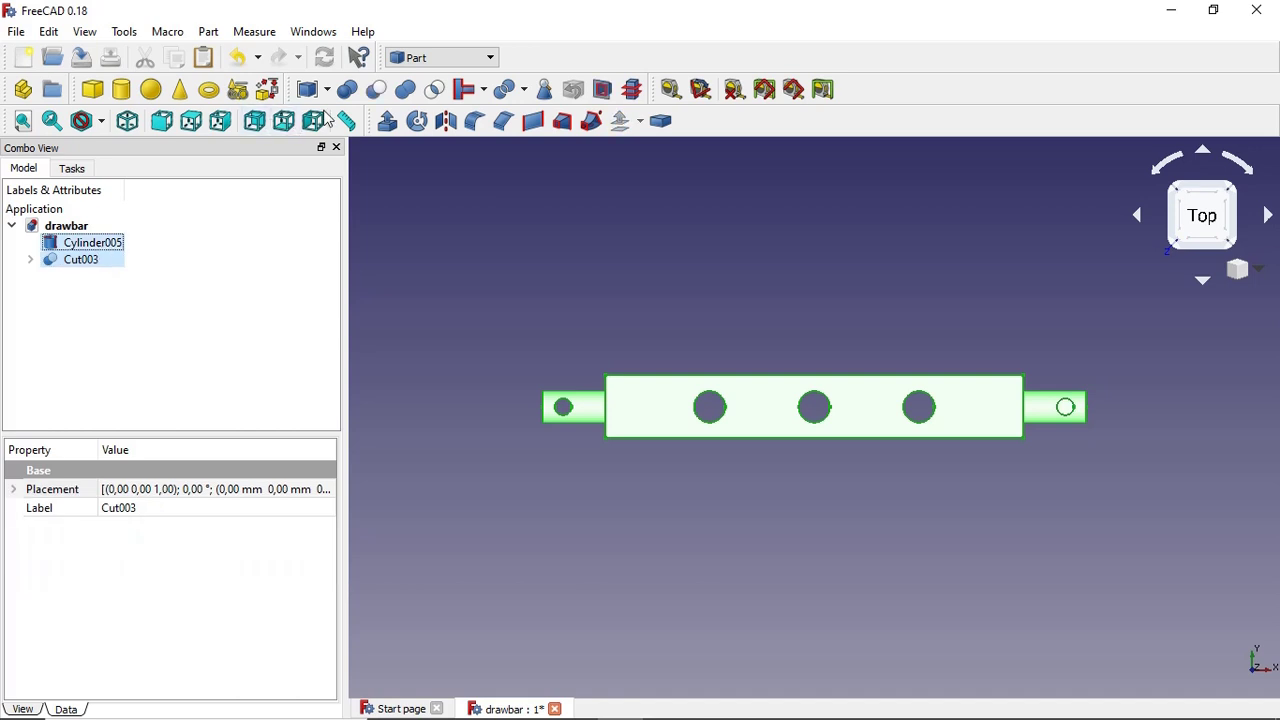
left_click(375, 90)
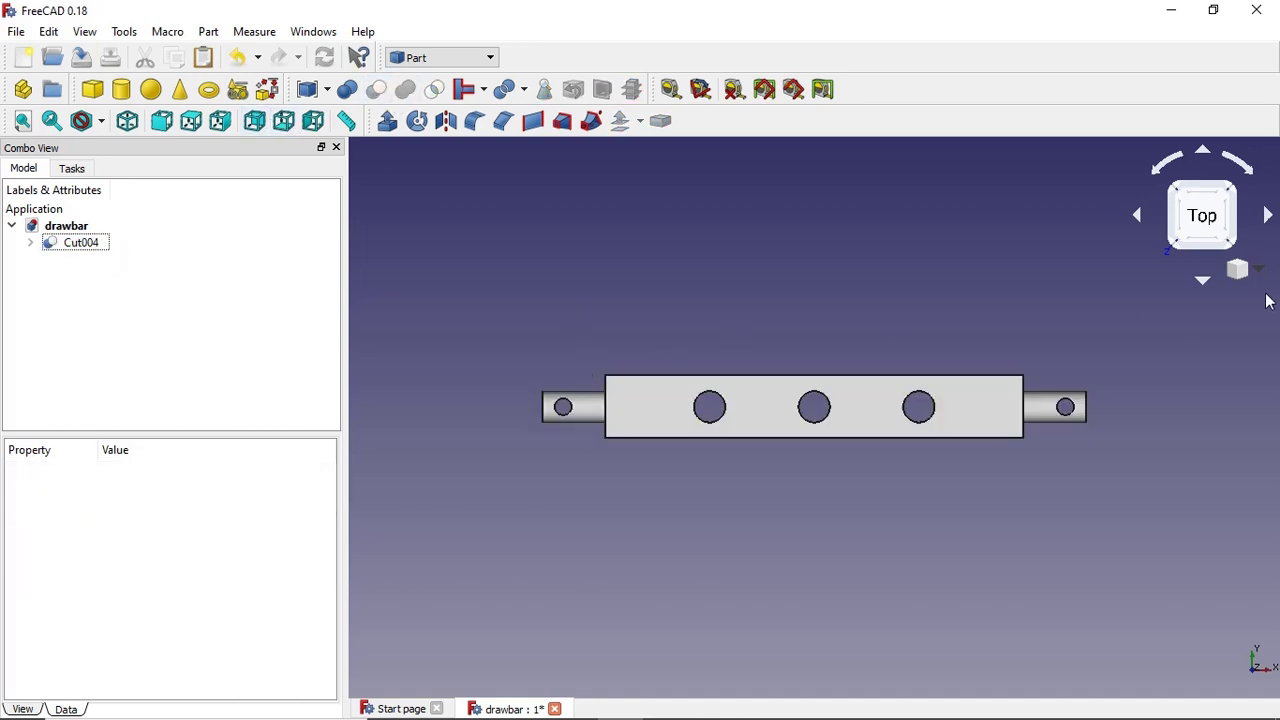
- Switch the finished drawbar to Isometric view via the navigation cube menu
left_click(1242, 268)
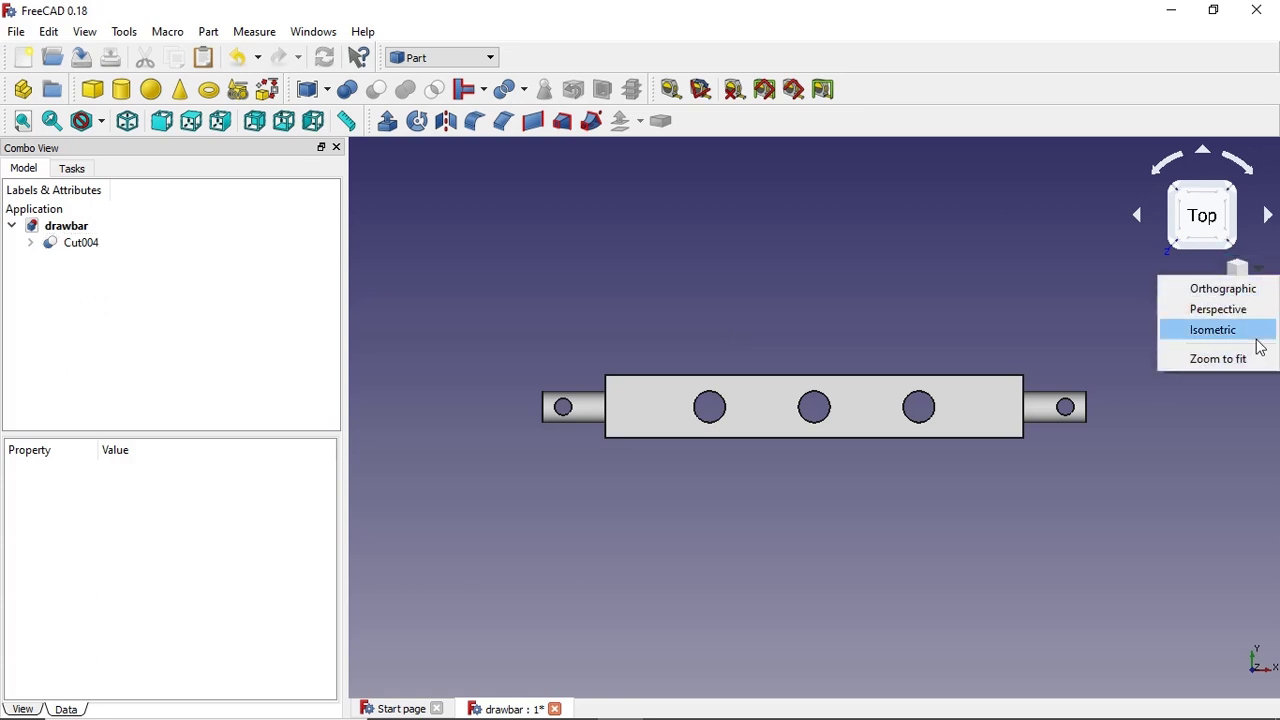
left_click(1259, 347)
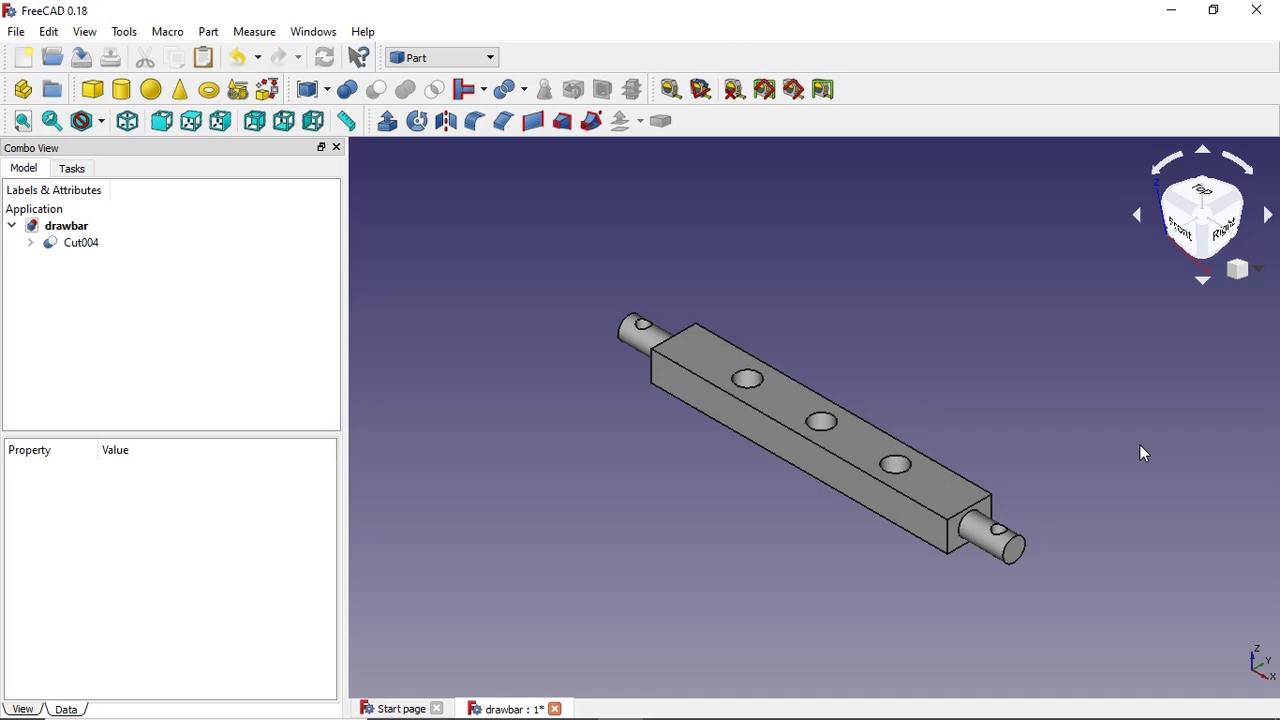